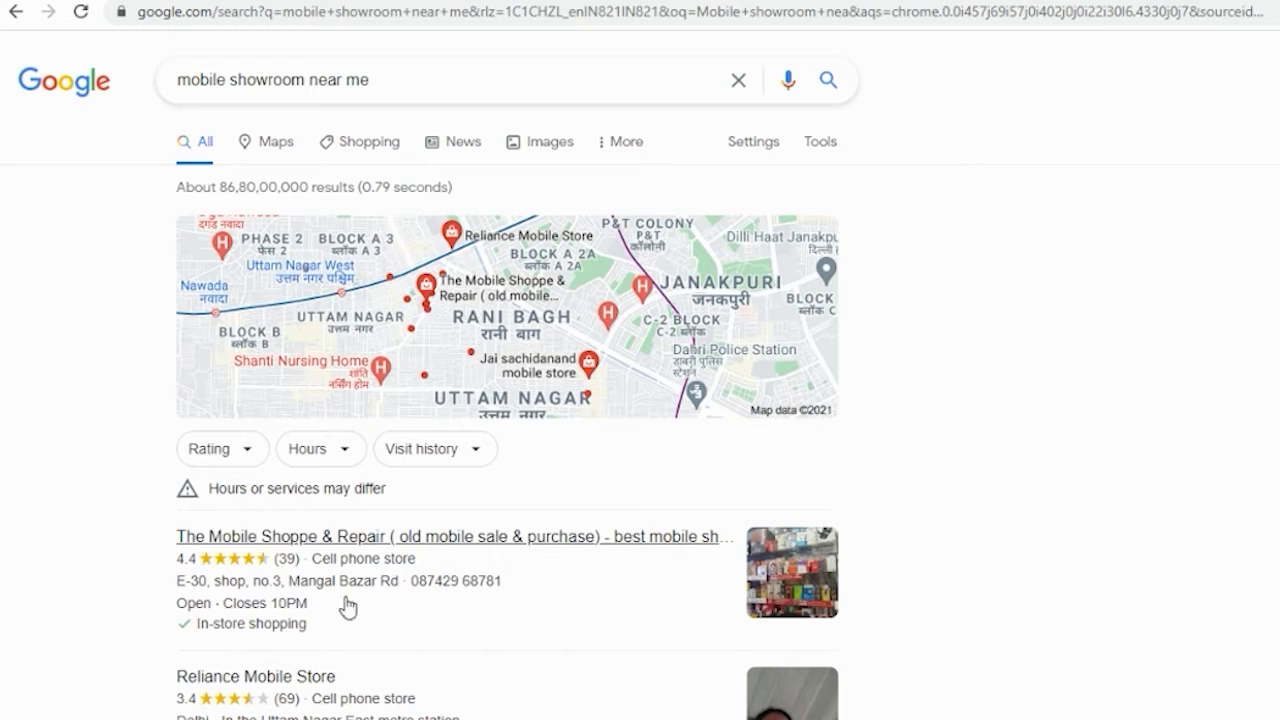
Replace 'near me' in the query and search for 'mobile shop in london'.
scroll(540, 580, down, 2)
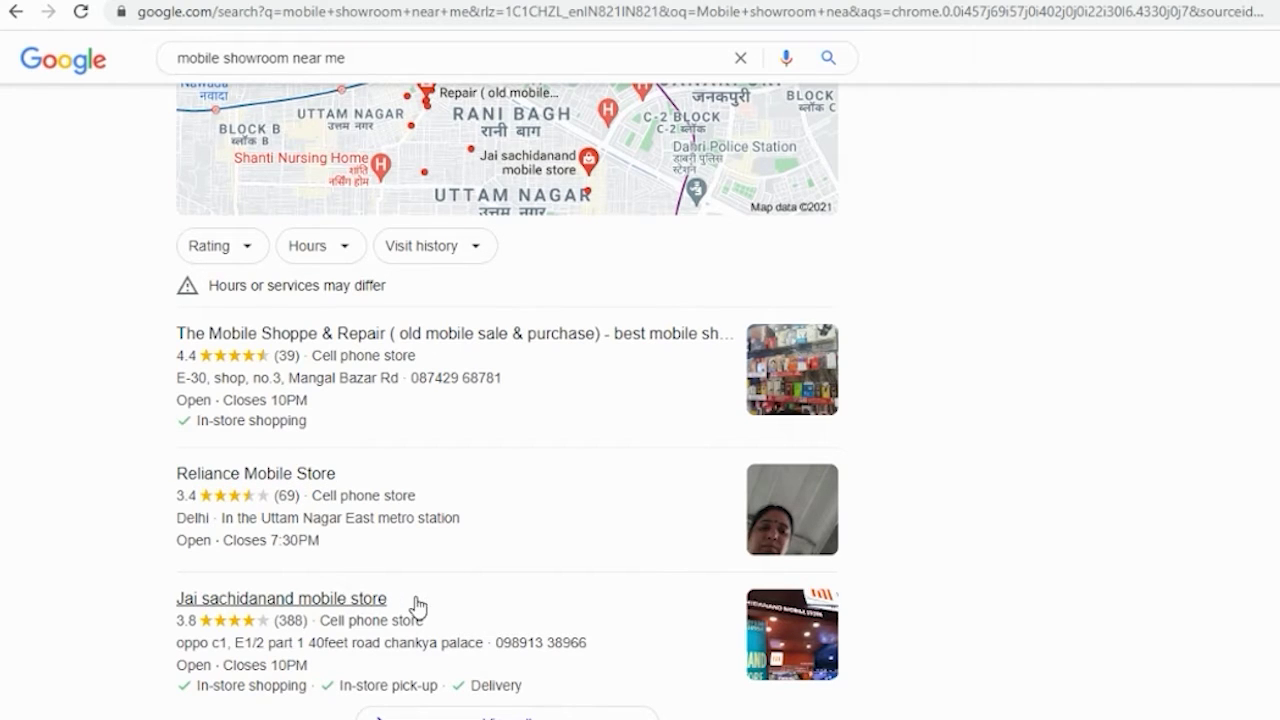
drag(294, 58, 420, 58)
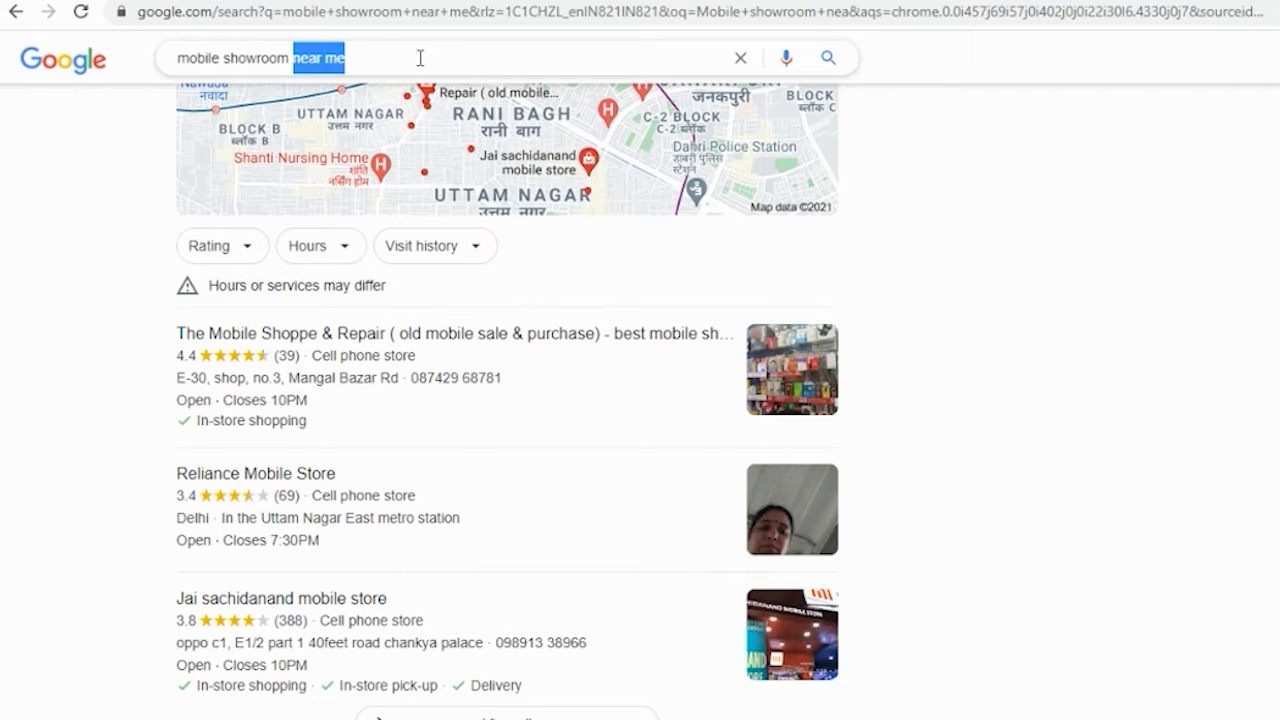
key(BackSpace)
text(in lon)
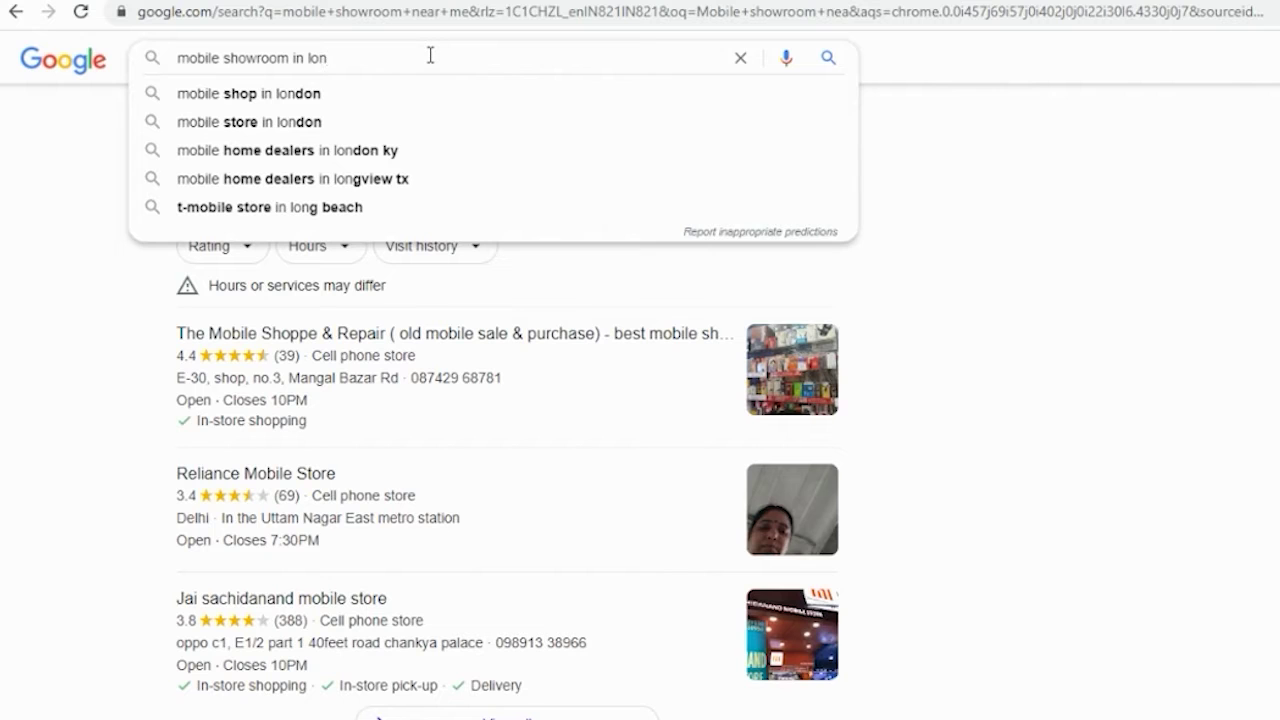
key(Down)
key(Return)
Scroll down to the London local results and open the full list of shops.
scroll(1061, 338, down, 1)
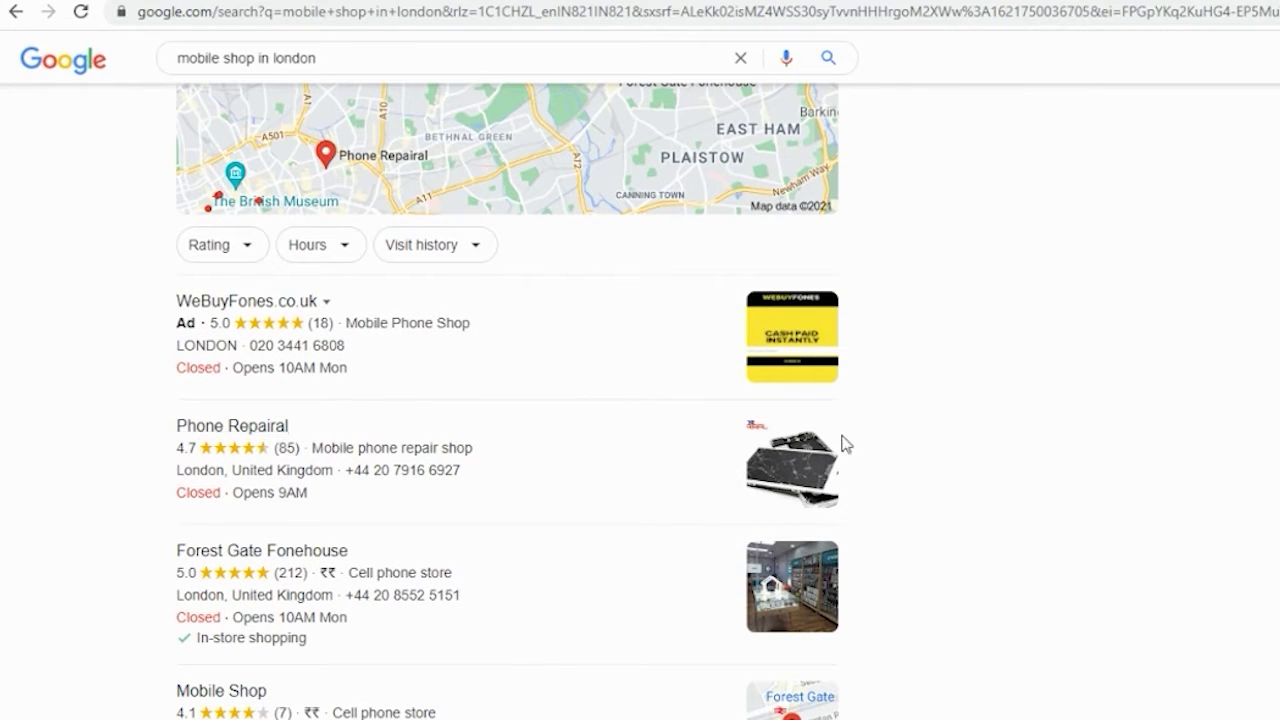
scroll(254, 445, down, 1)
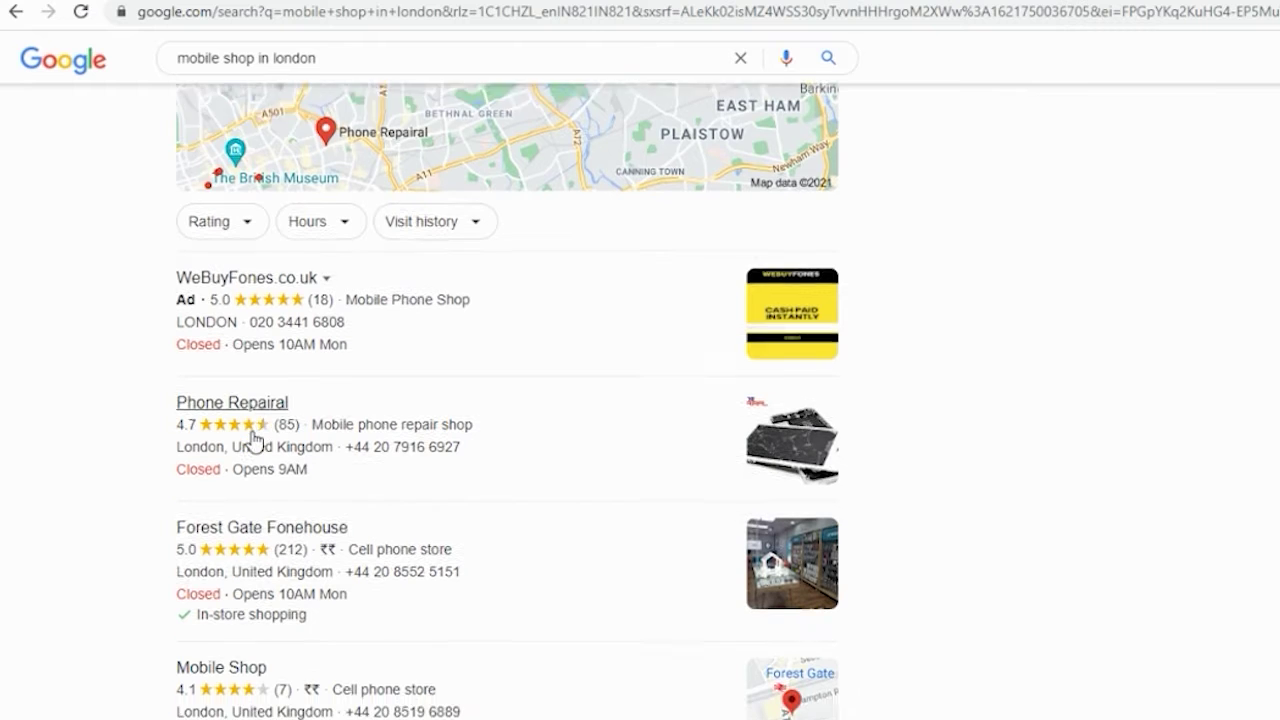
scroll(254, 440, down, 1)
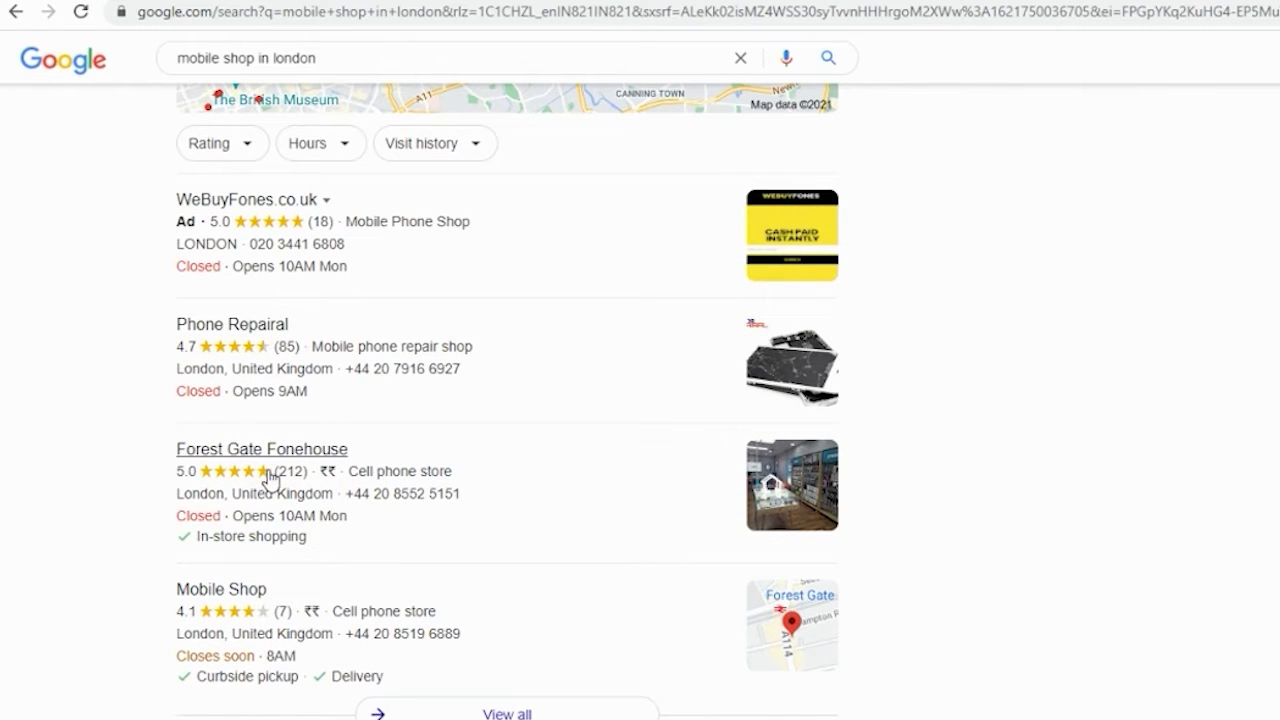
scroll(626, 466, down, 2)
click(487, 513)
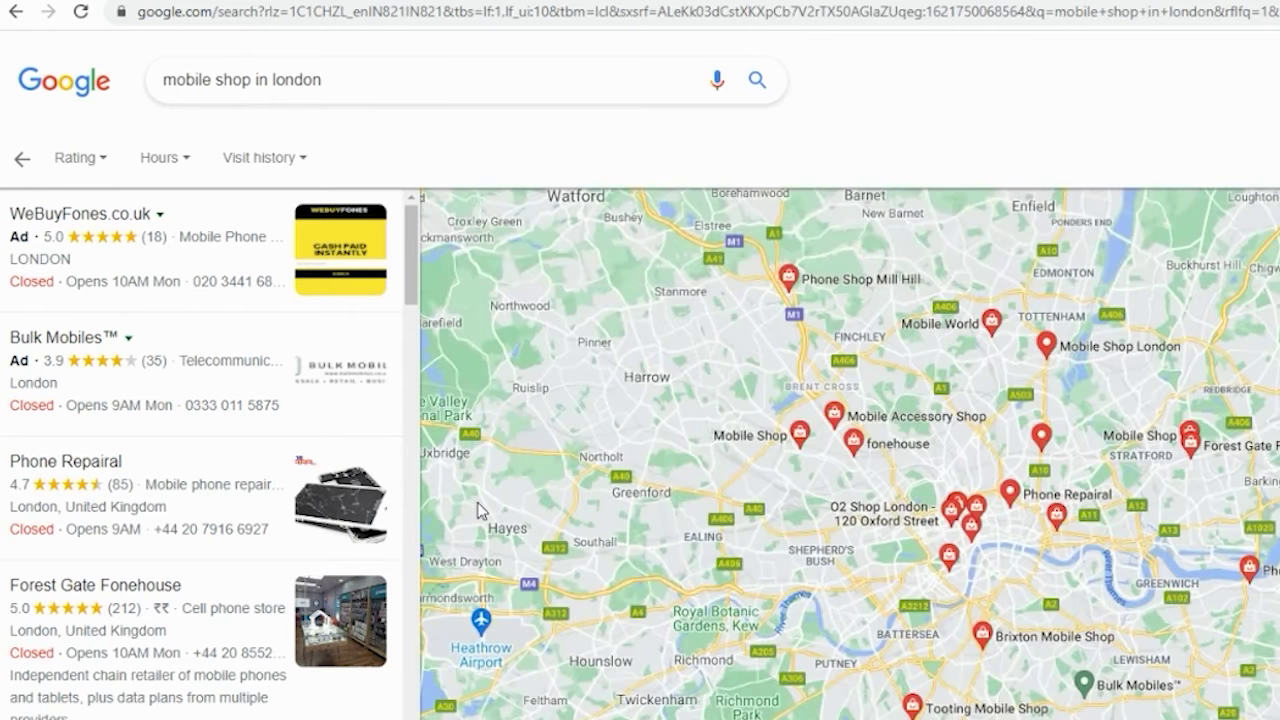
Scroll the London listings and open O2 Shop London - The Strand.
scroll(189, 612, down, 2)
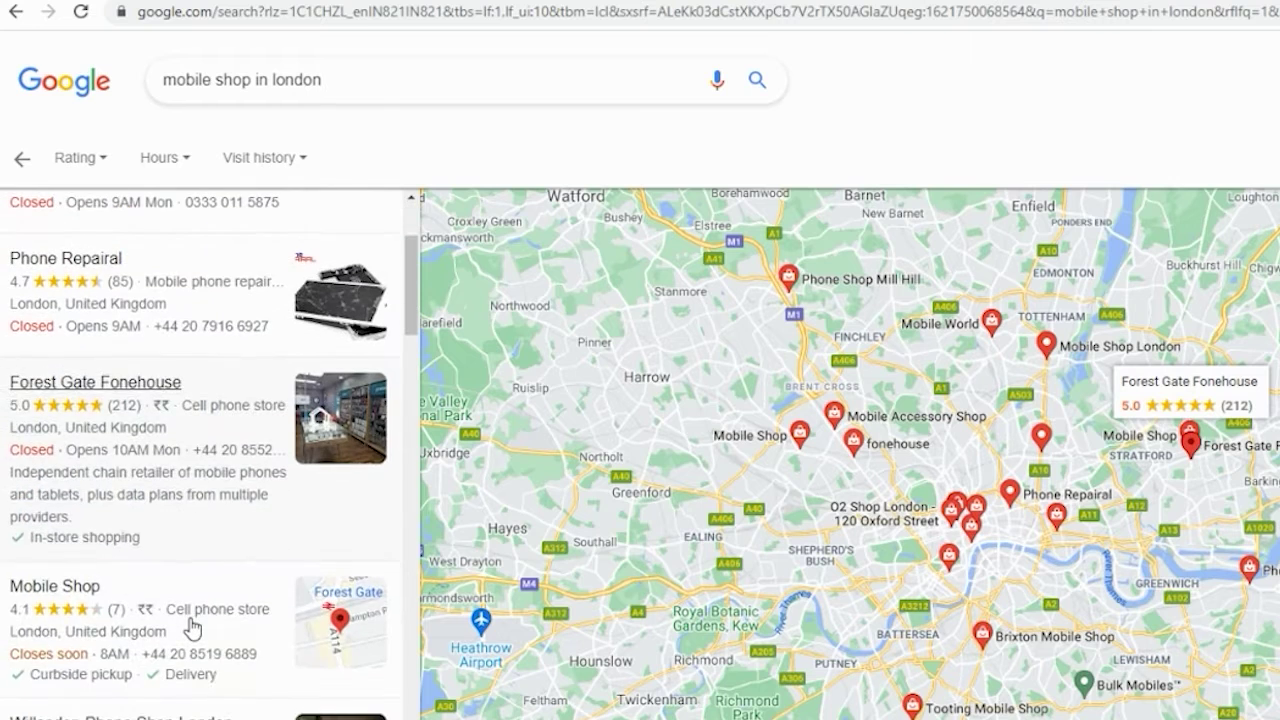
scroll(192, 627, down, 3)
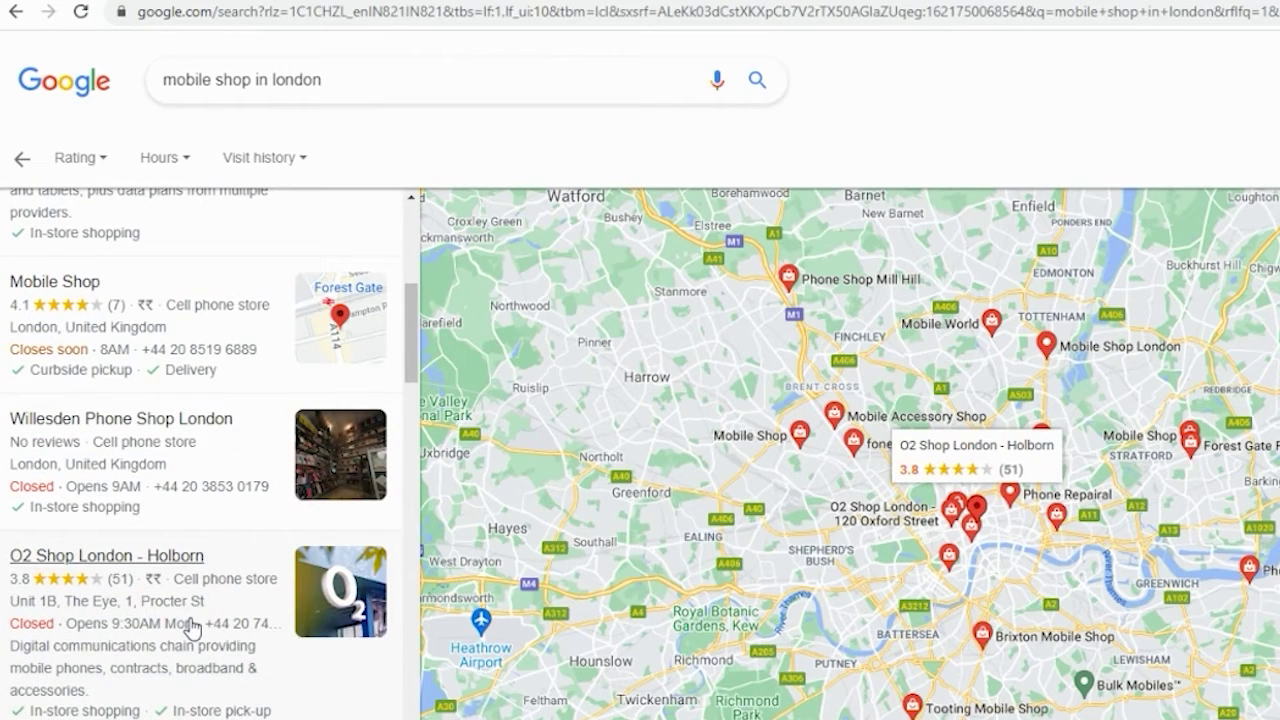
scroll(192, 627, down, 1)
scroll(192, 627, down, 2)
scroll(192, 627, down, 2)
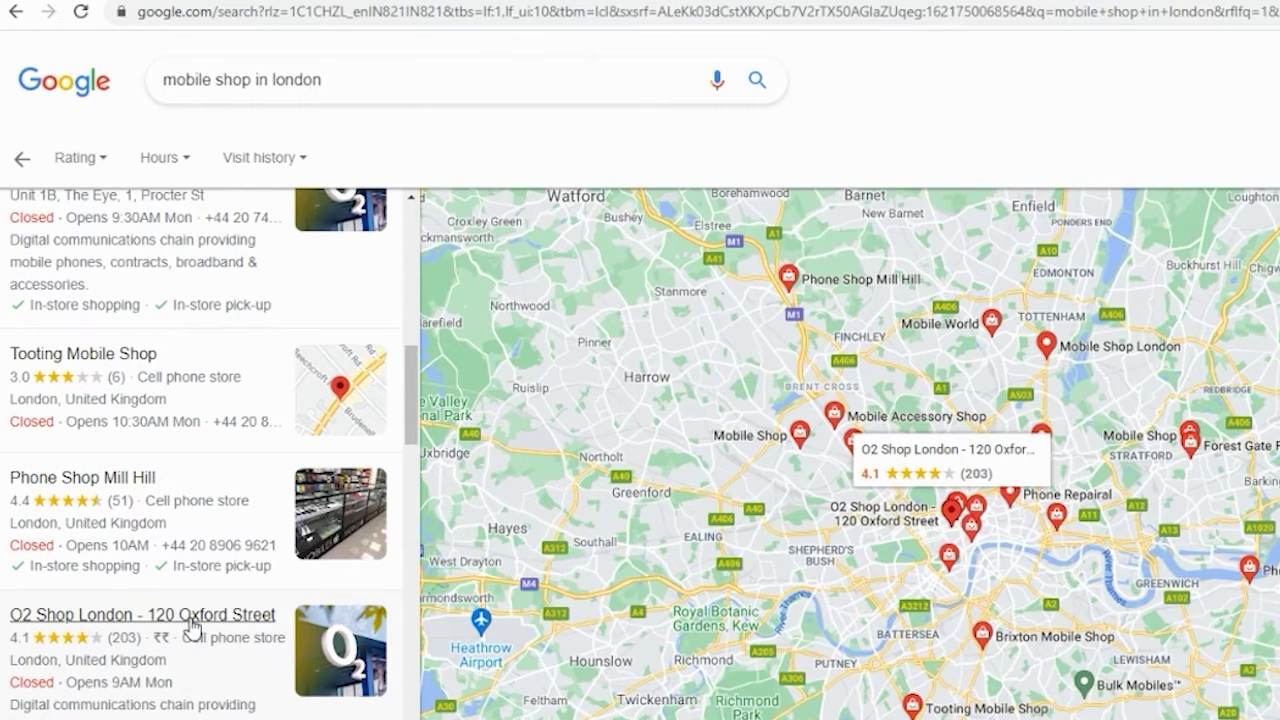
scroll(192, 627, down, 3)
click(192, 627)
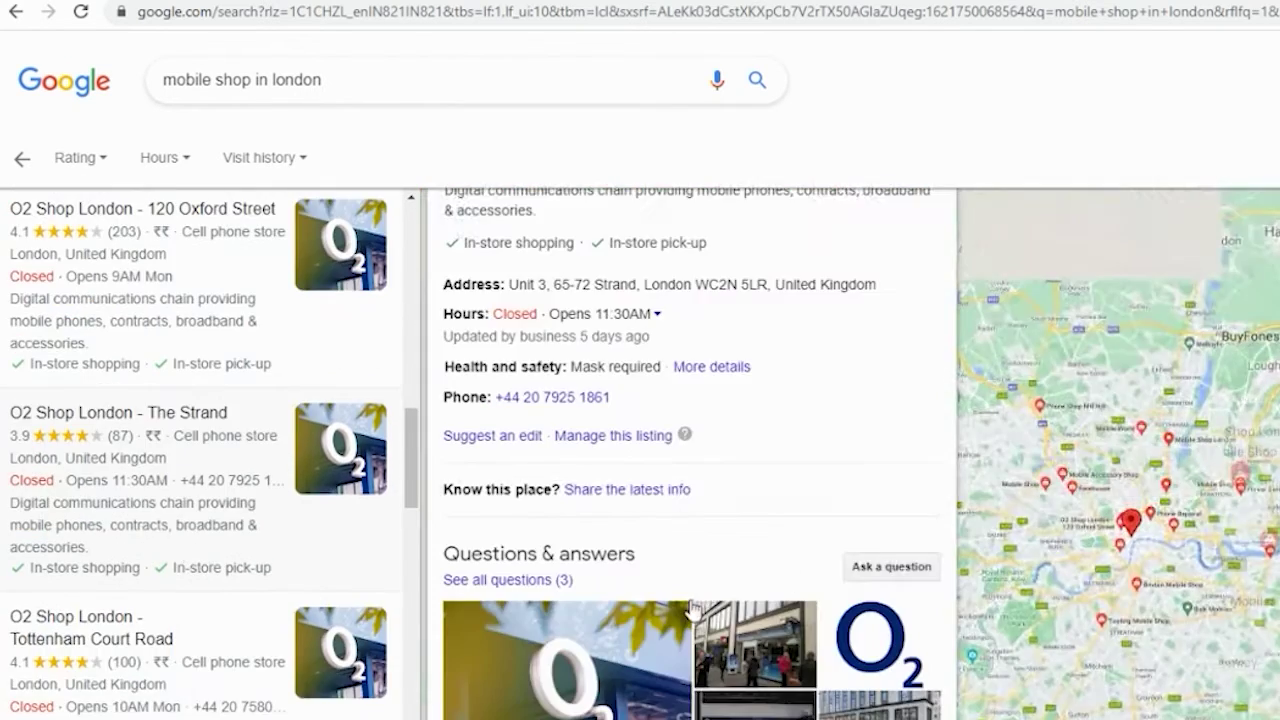
Open the O2 Shop London - The Strand photos from its details panel.
scroll(690, 637, down, 2)
scroll(690, 637, up, 4)
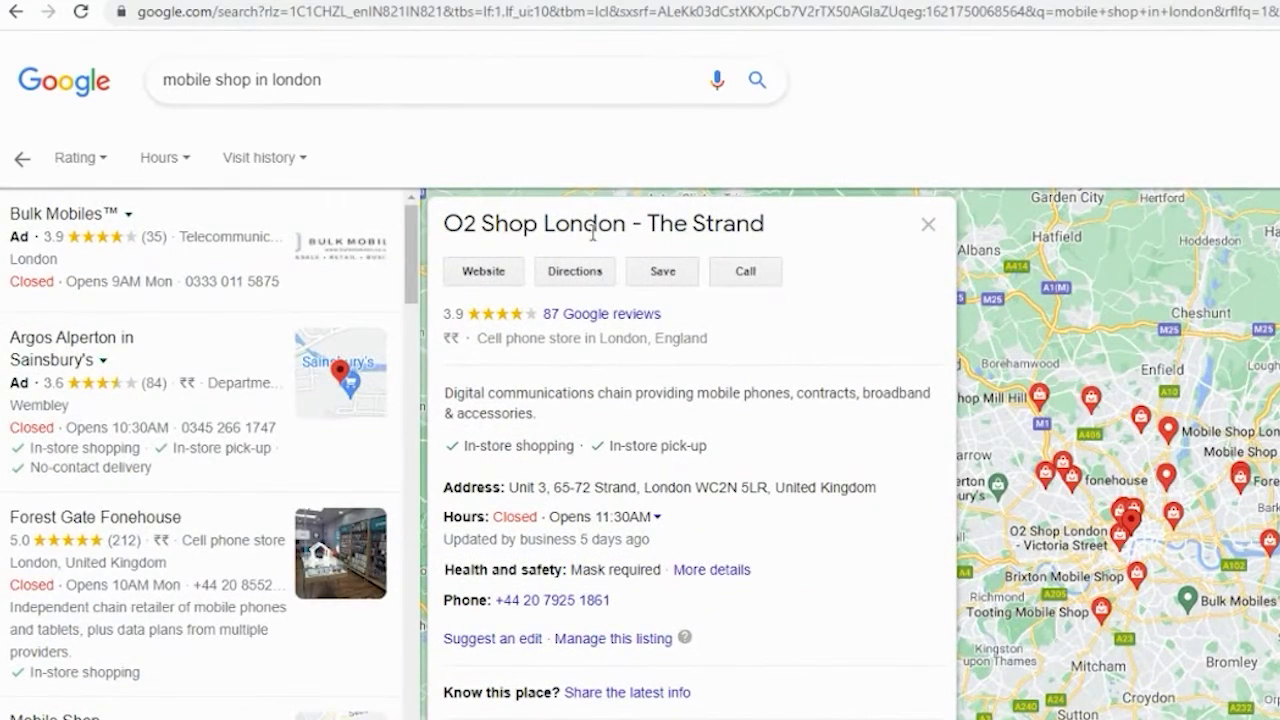
scroll(842, 434, down, 5)
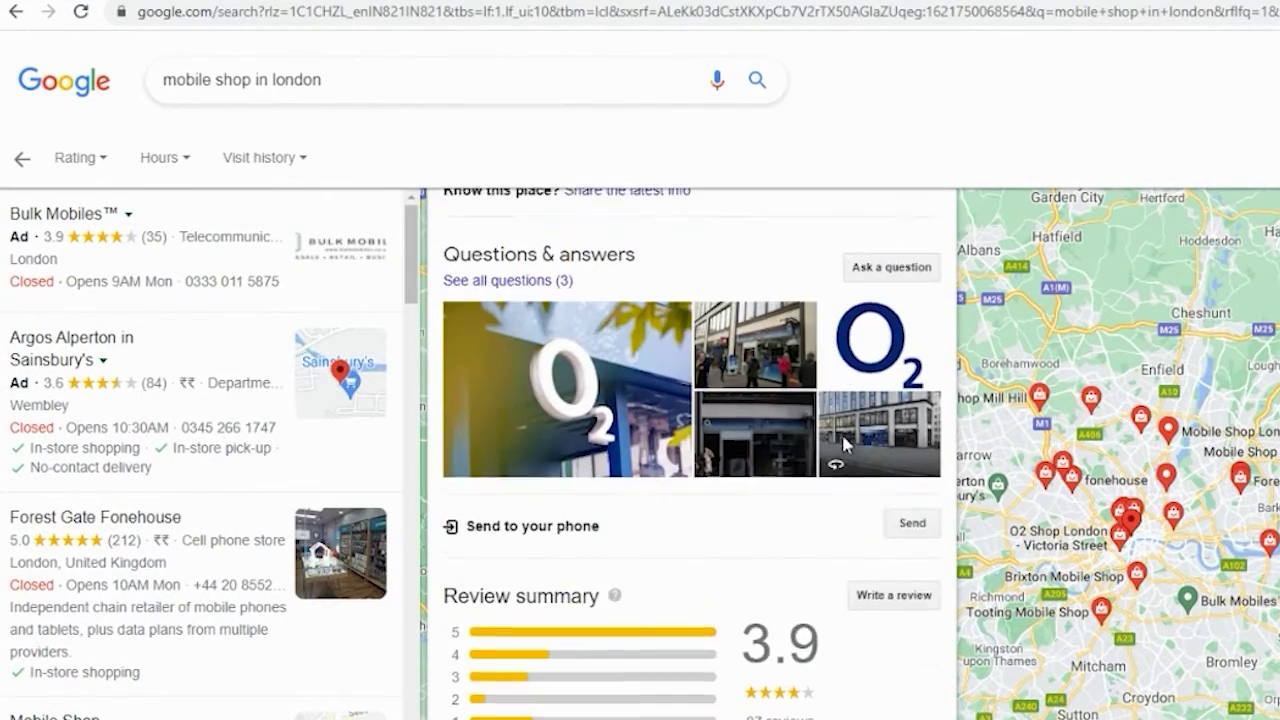
click(893, 415)
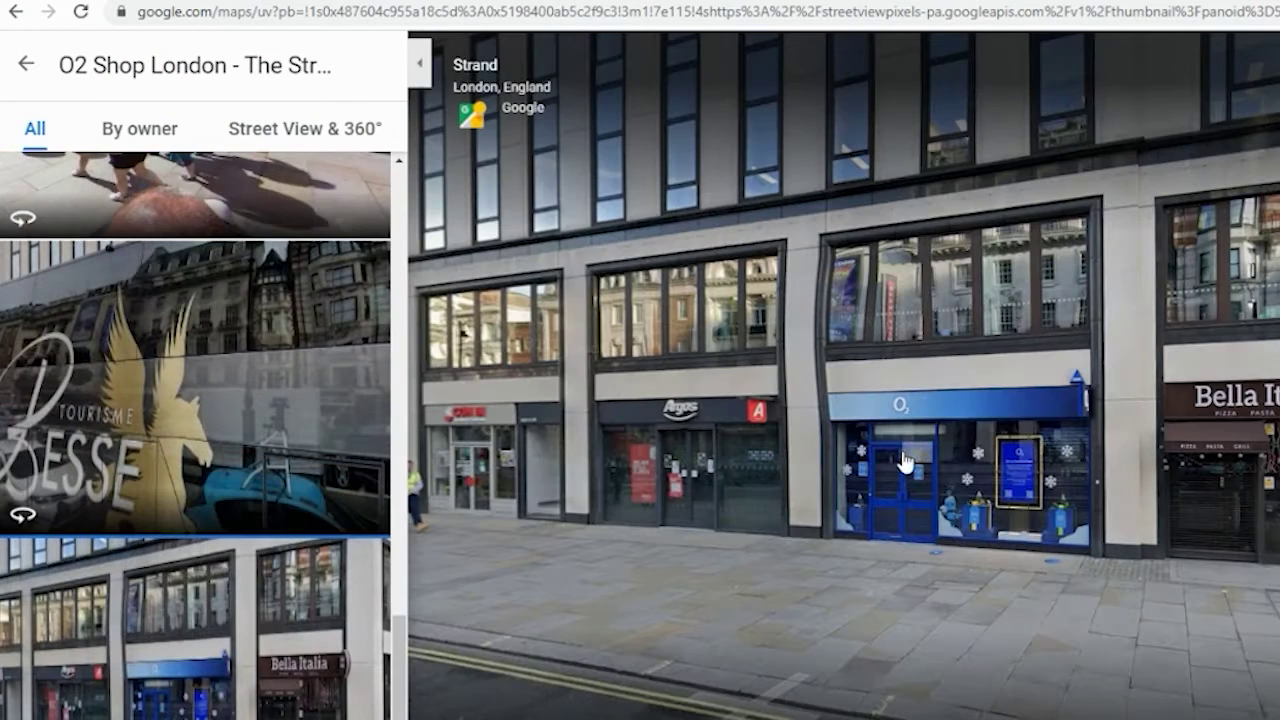
Explore the O2 Strand storefront in Street View, view the 3D O2 sign photo, then go back.
drag(855, 294, 1174, 303)
click(763, 446)
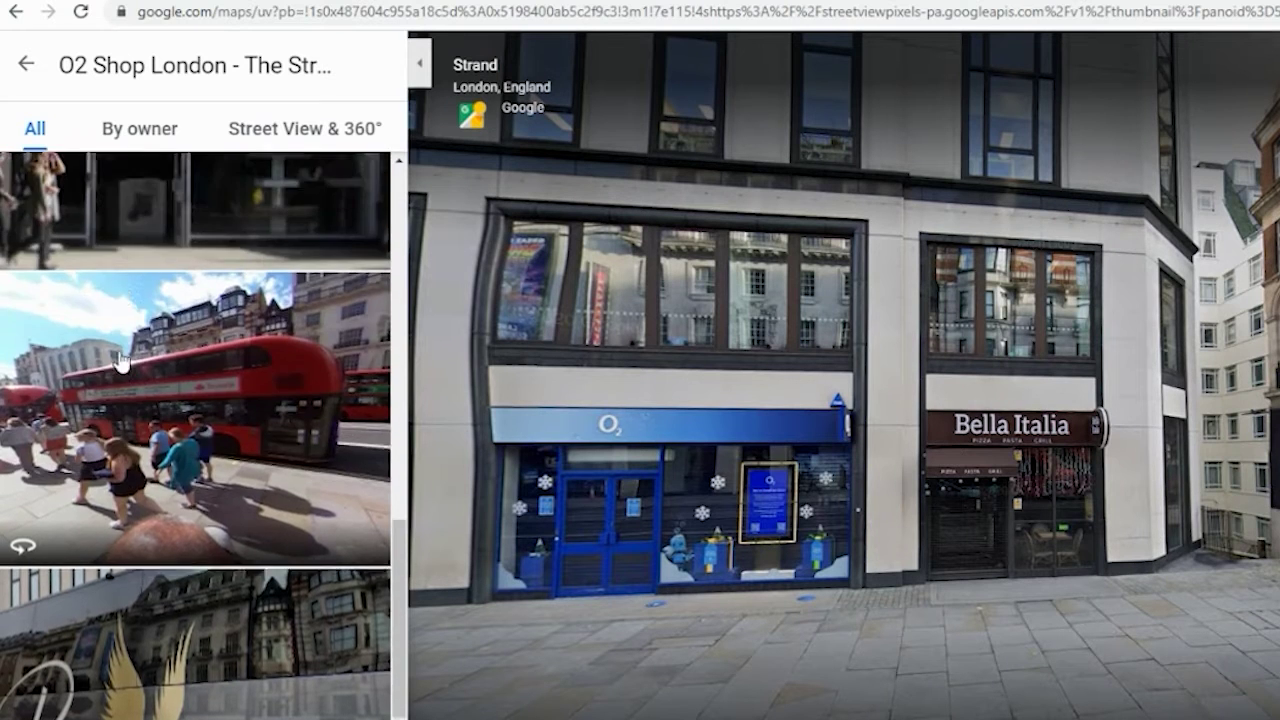
scroll(120, 372, up, 5)
scroll(120, 372, up, 1)
scroll(120, 371, down, 3)
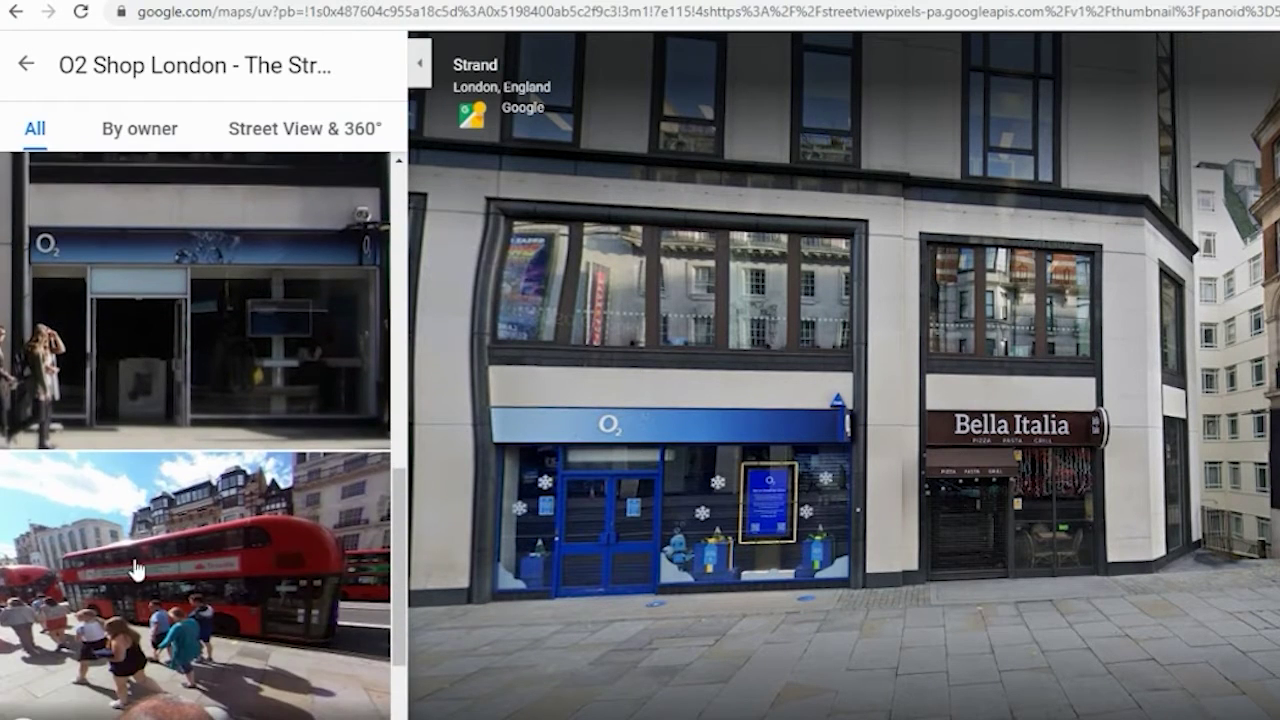
scroll(134, 566, up, 3)
scroll(105, 445, up, 1)
click(154, 629)
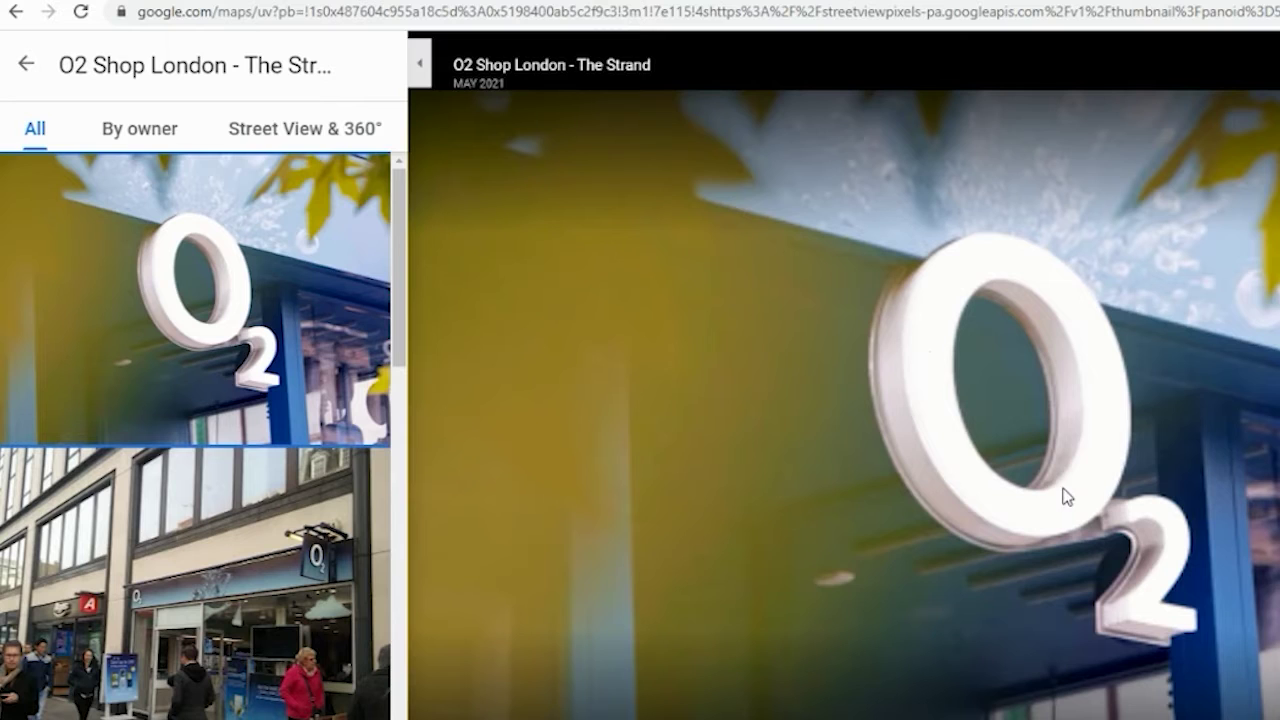
click(25, 63)
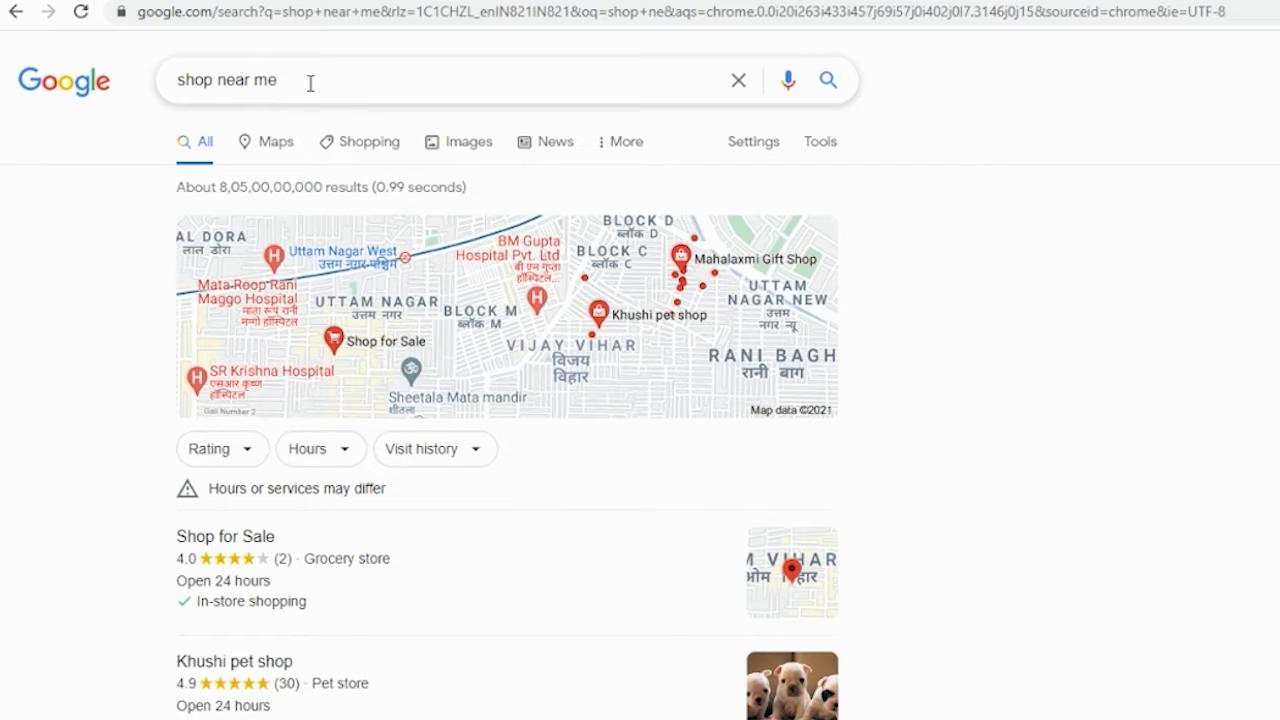
Scroll through the 'shop near me' results looking for the Google My Business link.
scroll(774, 400, down, 3)
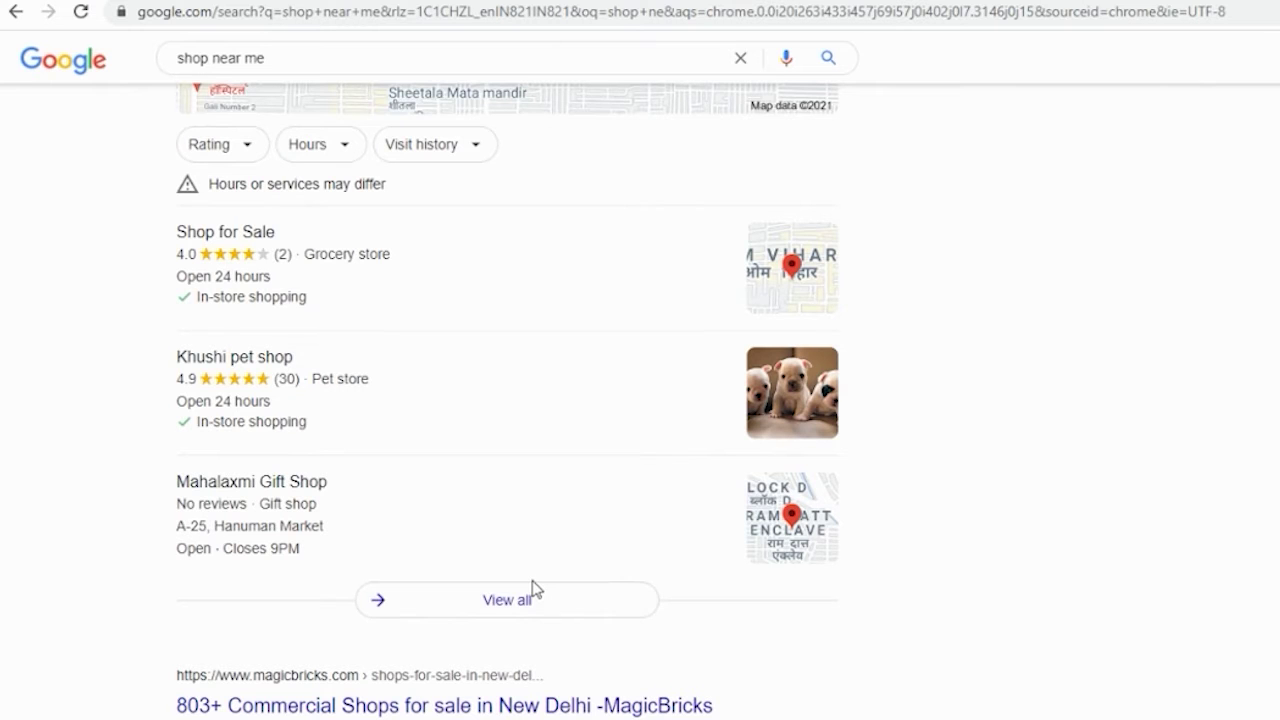
scroll(528, 593, up, 2)
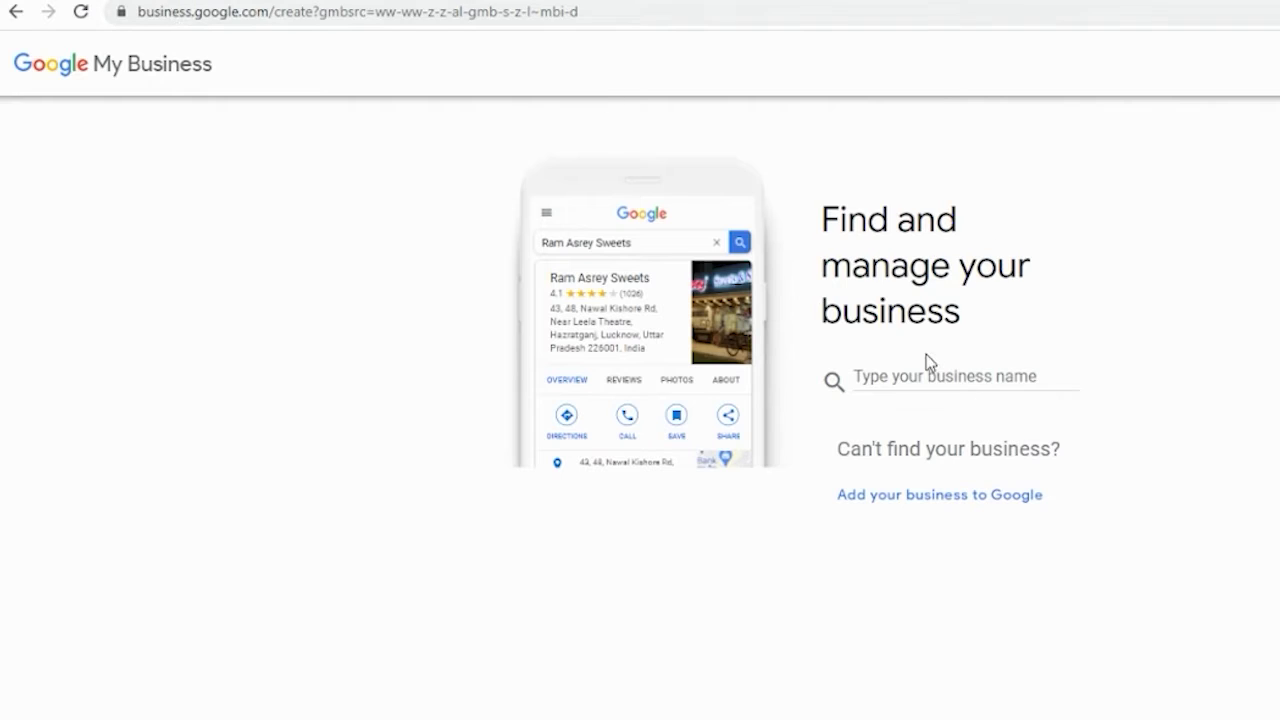
Enter 'Rohan Sweet' as the business name, fixing the 'Seet' typo.
click(911, 375)
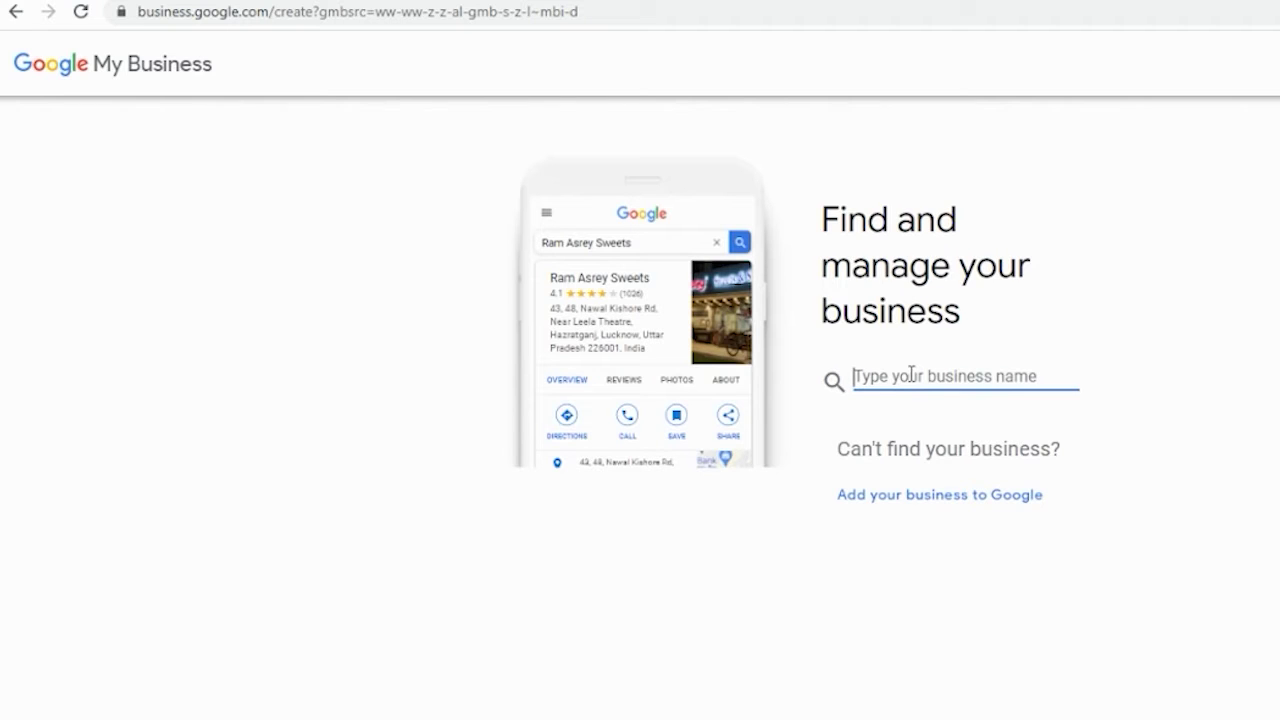
text(R)
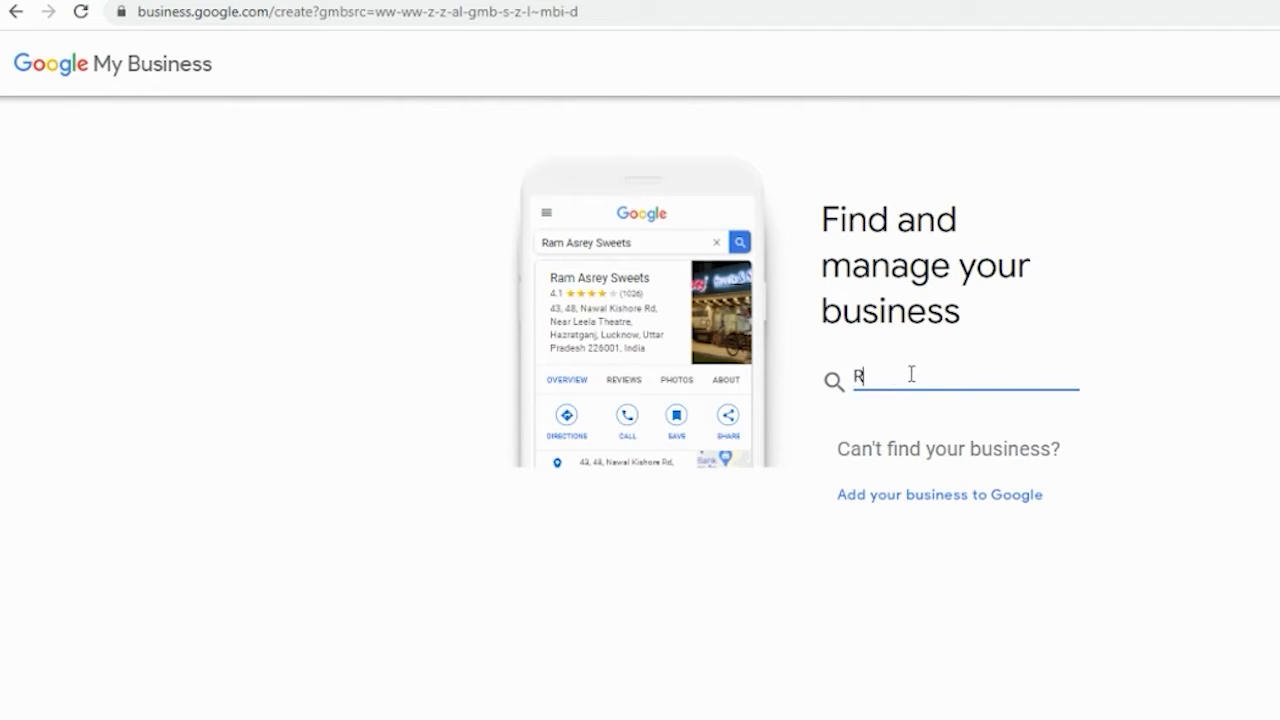
text(ohan)
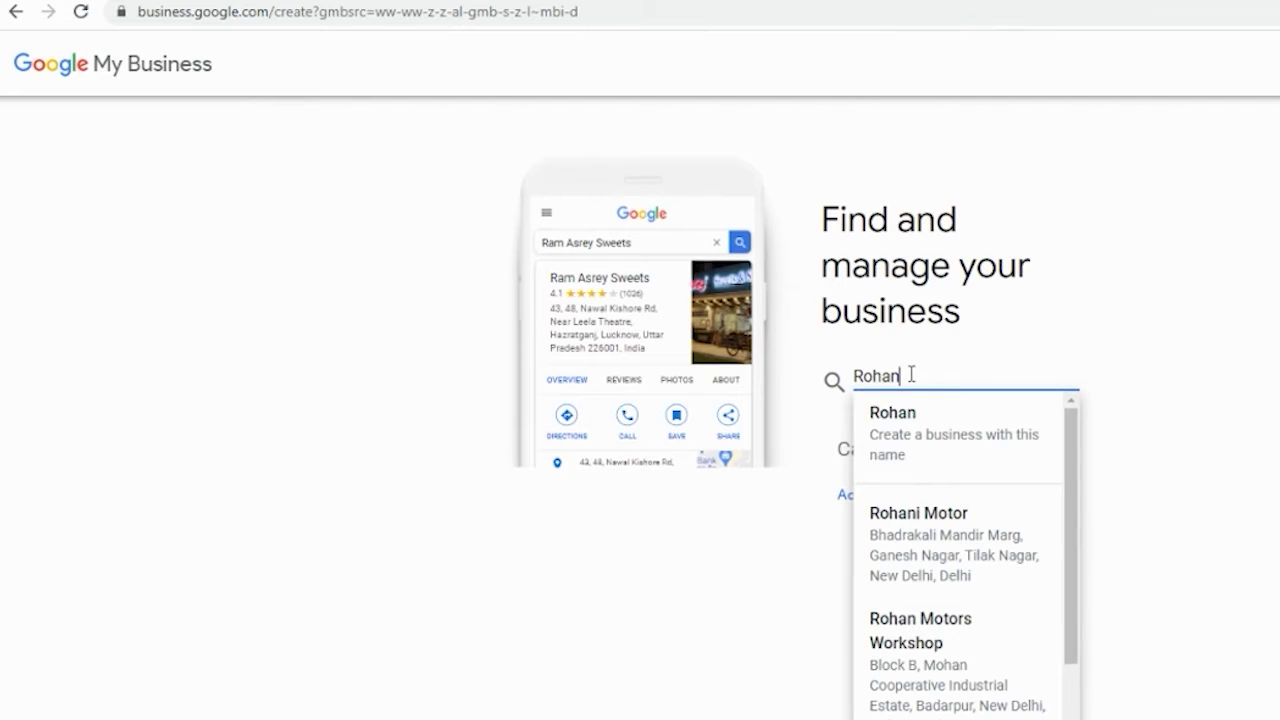
text( S)
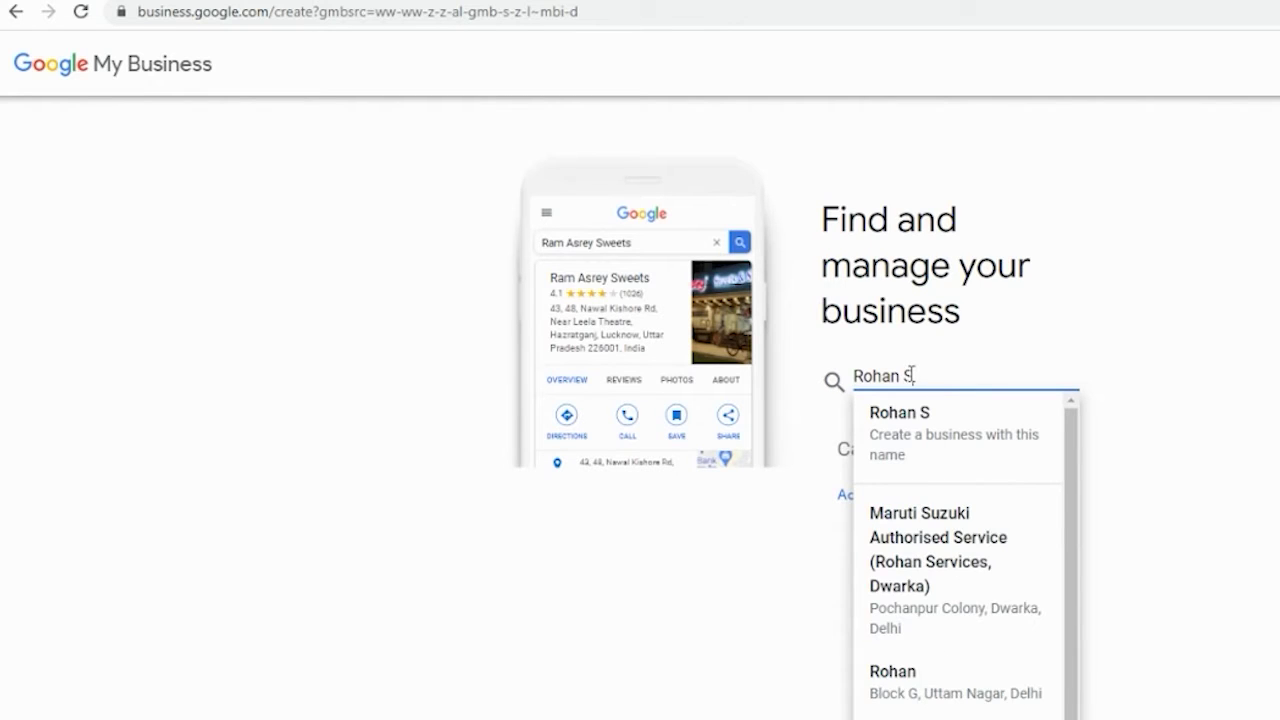
text(eet)
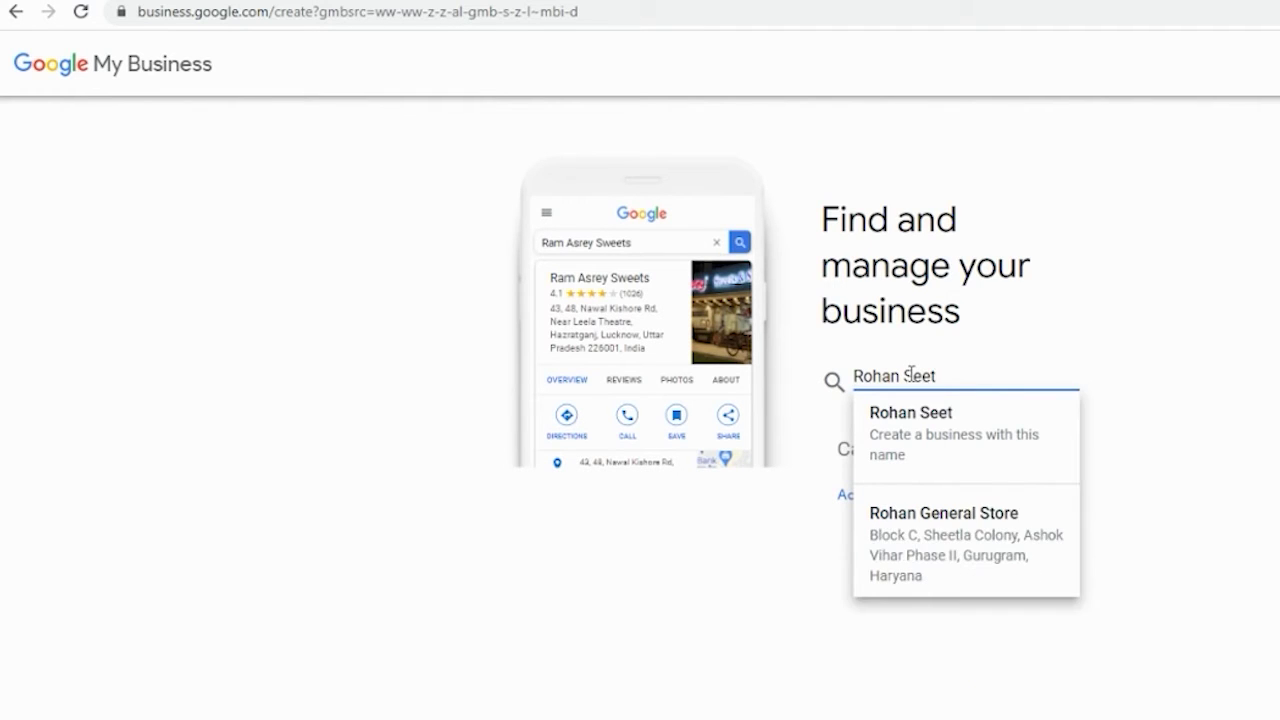
key(BackSpace)
key(BackSpace)
key(BackSpace)
text(weet)
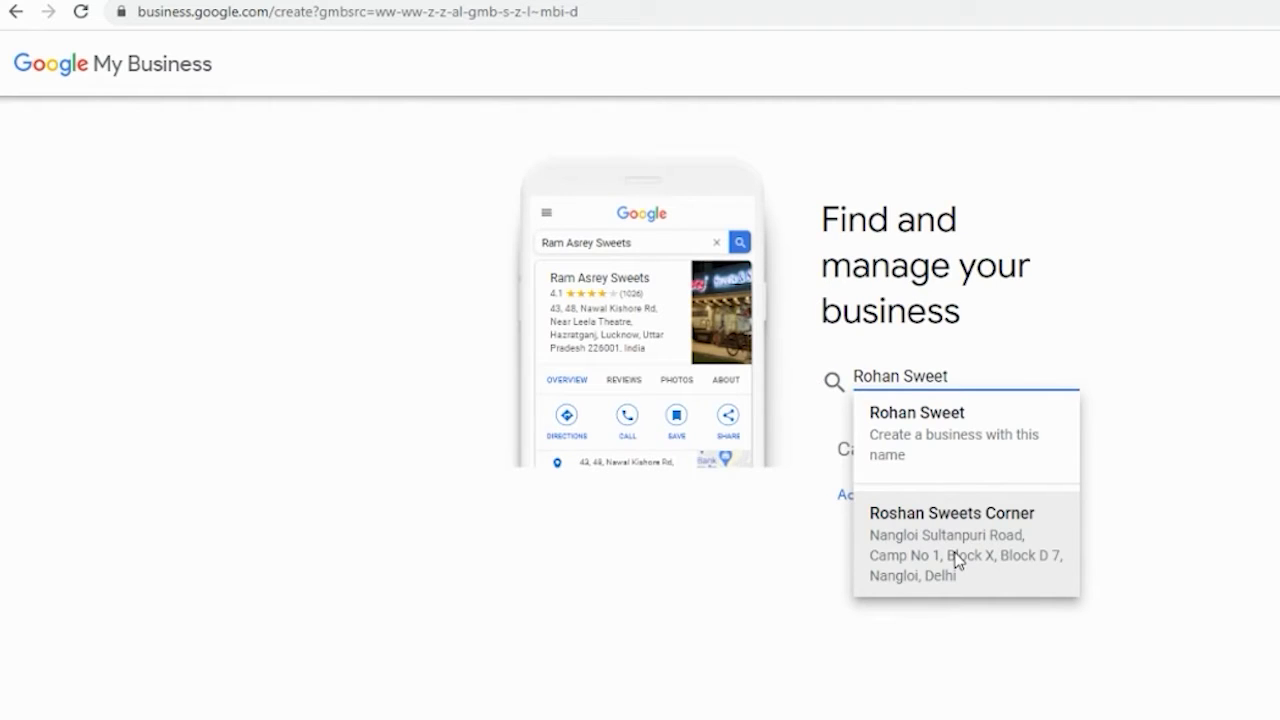
Choose to create a new business named Rohan Sweet.
click(1035, 446)
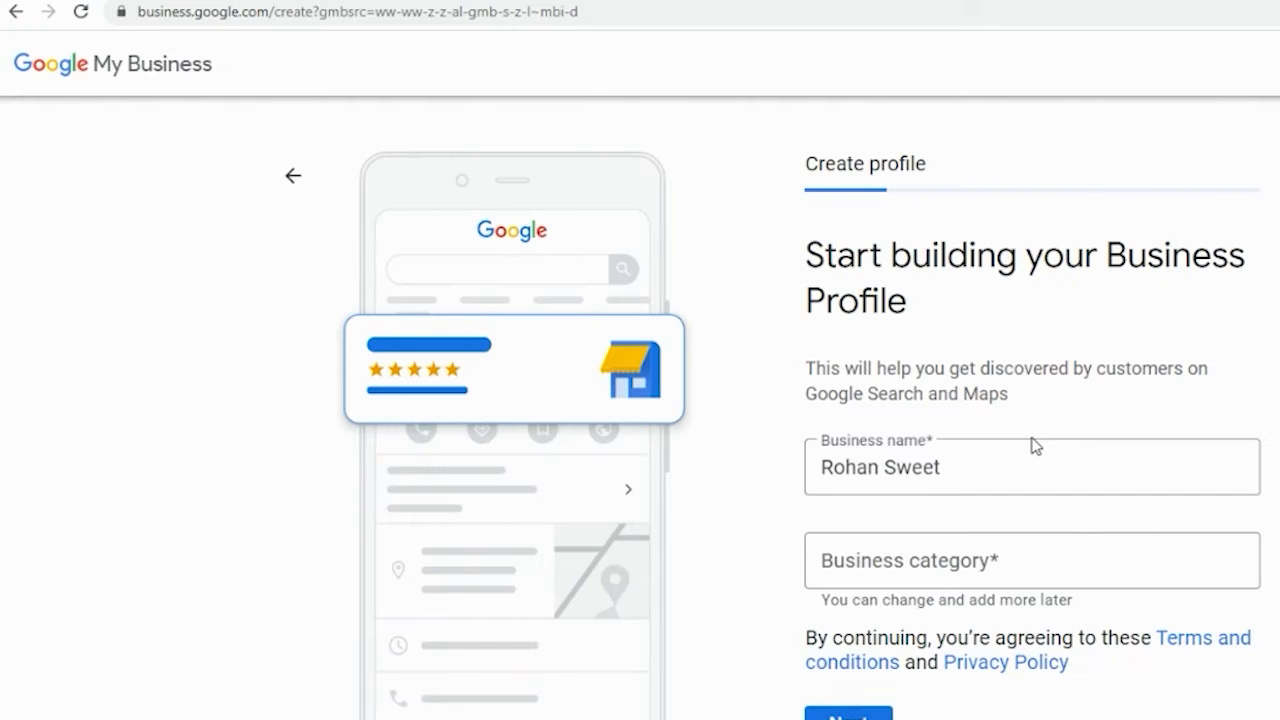
scroll(1263, 480, down, 1)
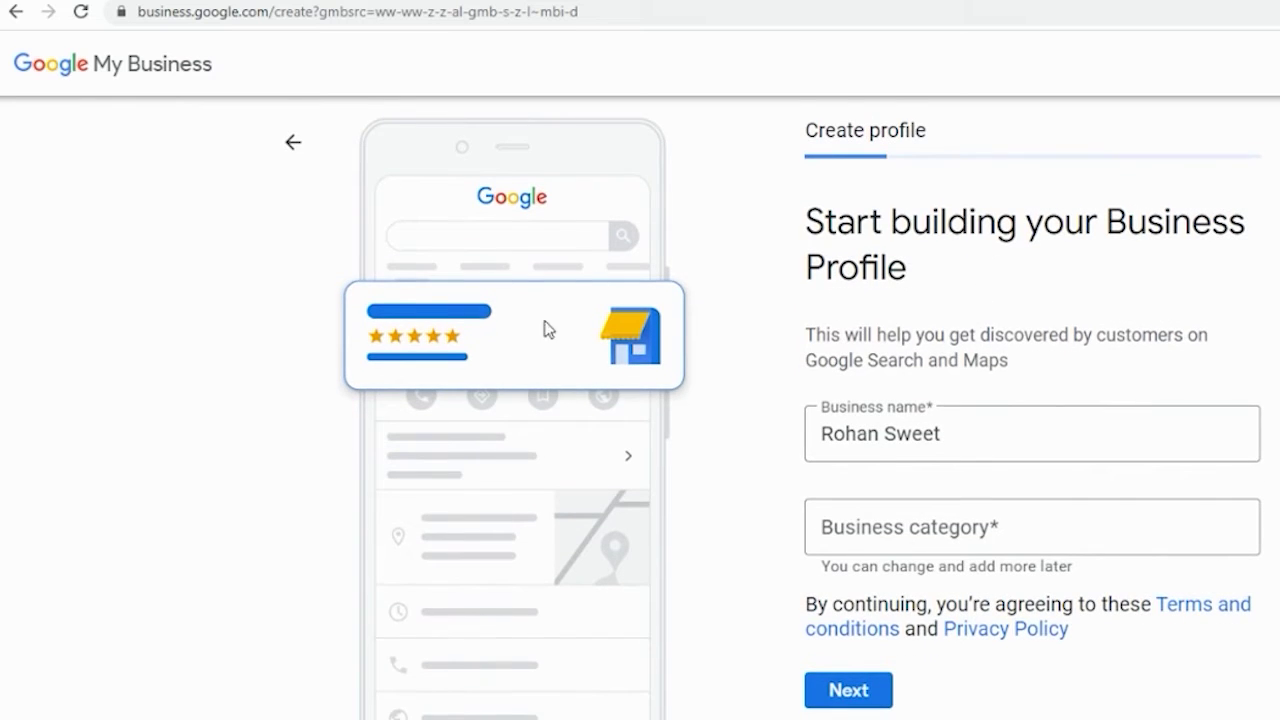
scroll(543, 329, up, 1)
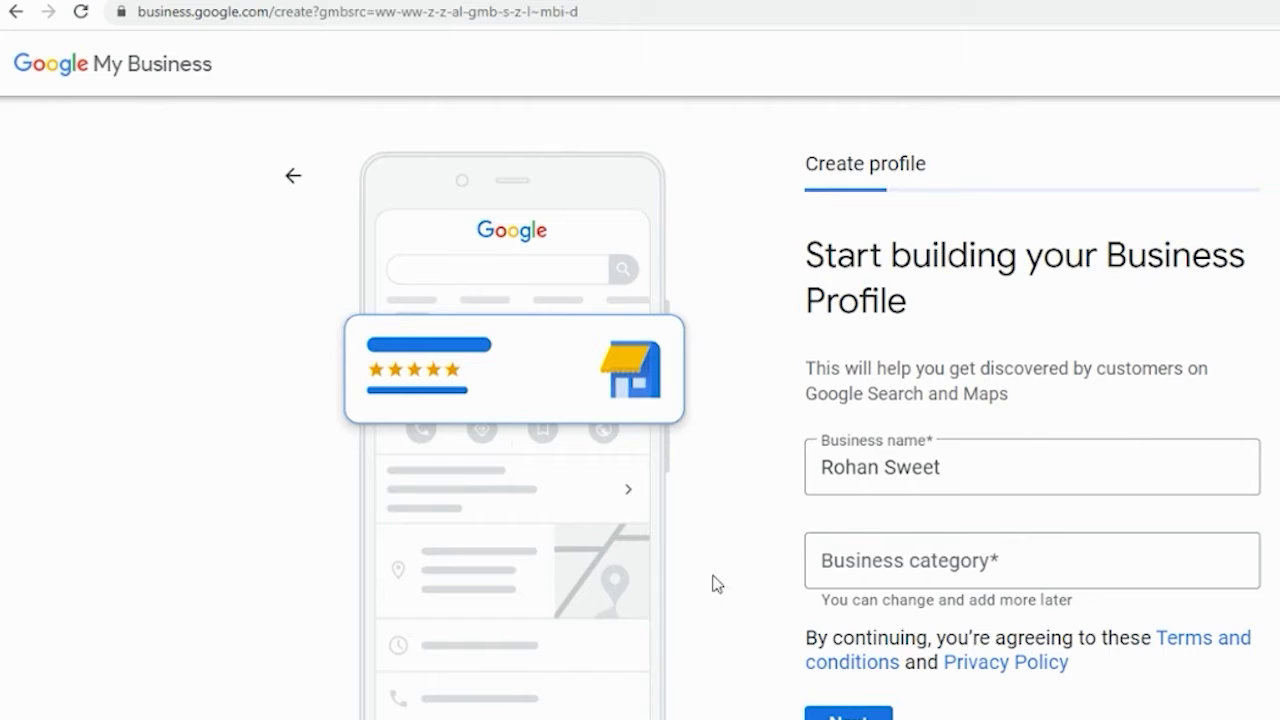
scroll(1217, 577, down, 1)
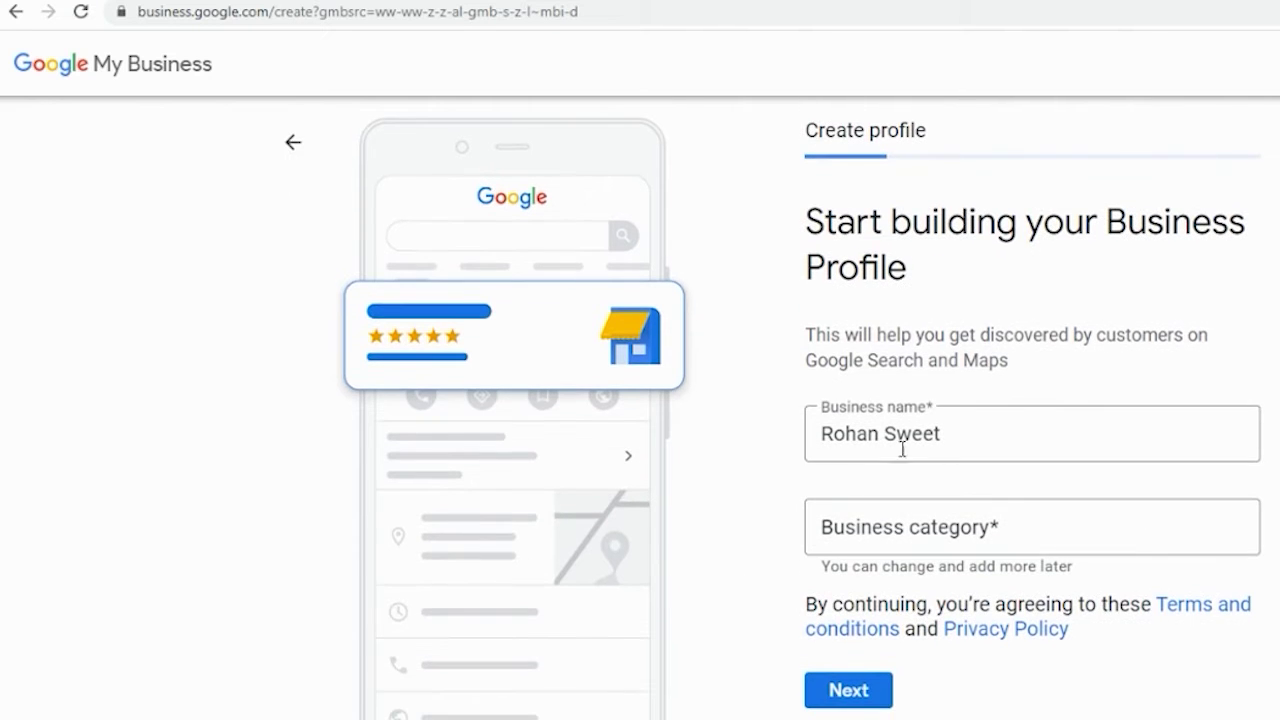
Set the business category to Sweet shop.
click(946, 538)
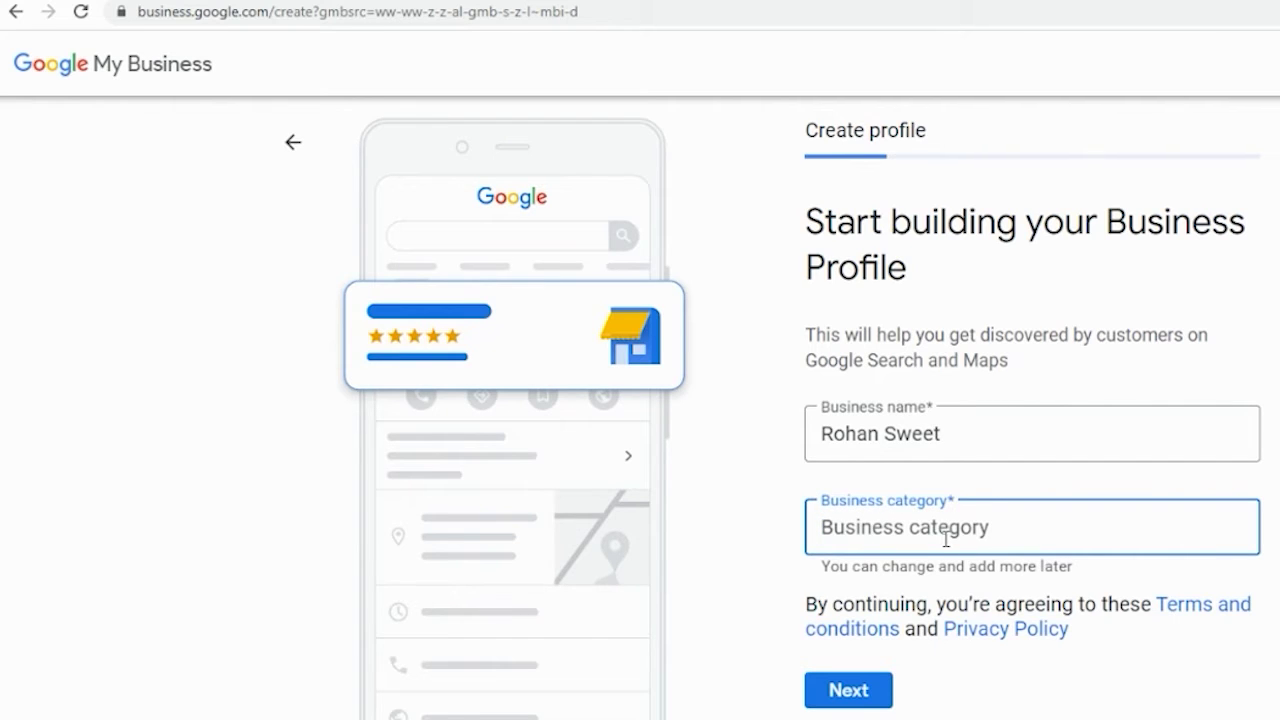
text(Sw)
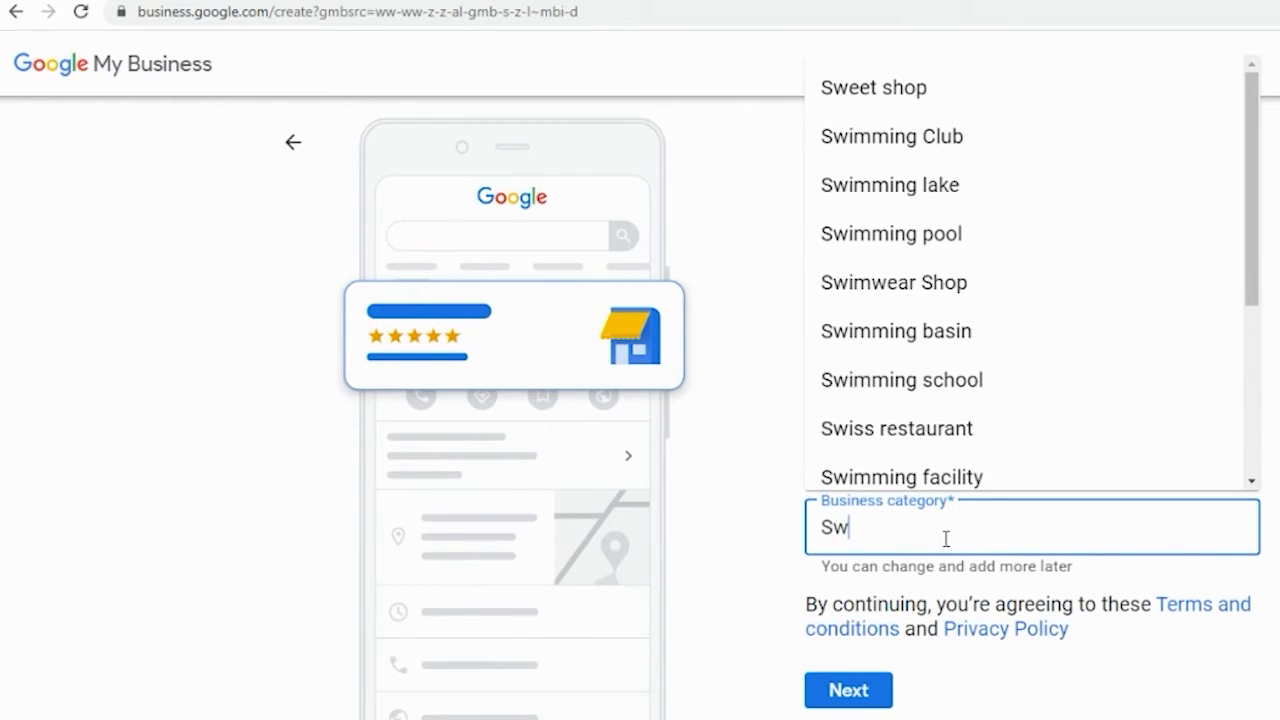
text(eet)
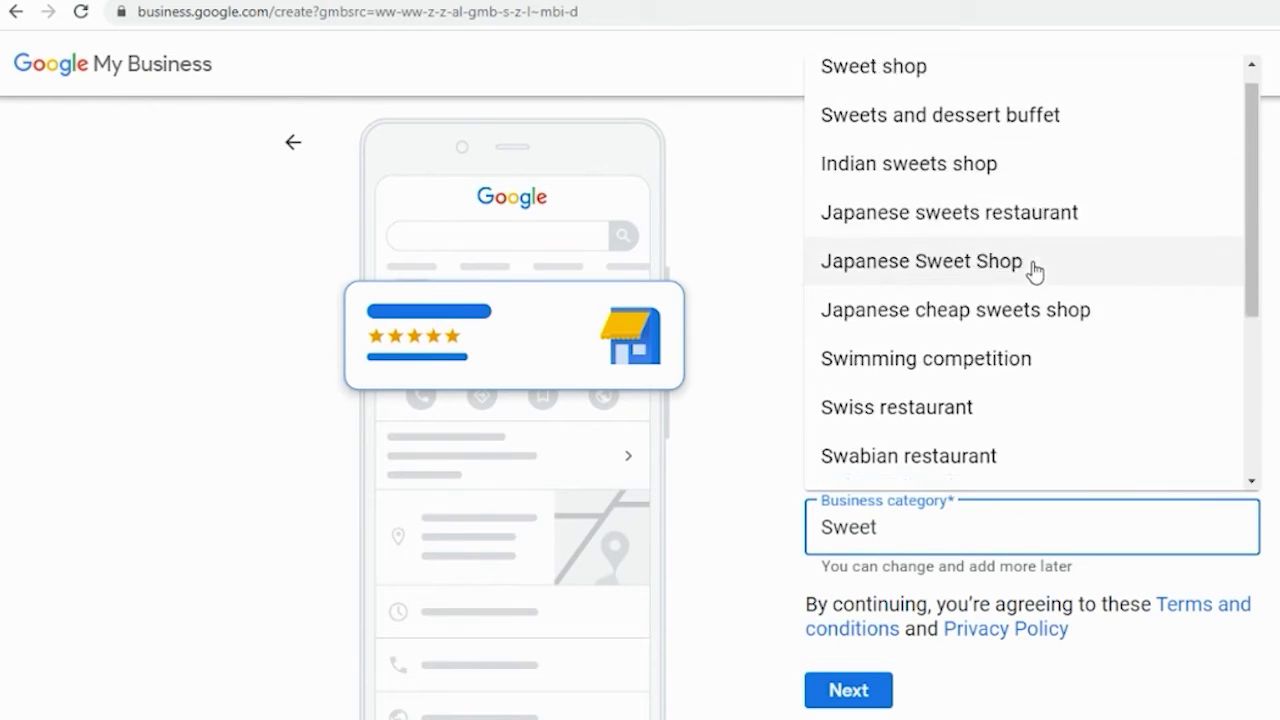
scroll(1032, 271, down, 3)
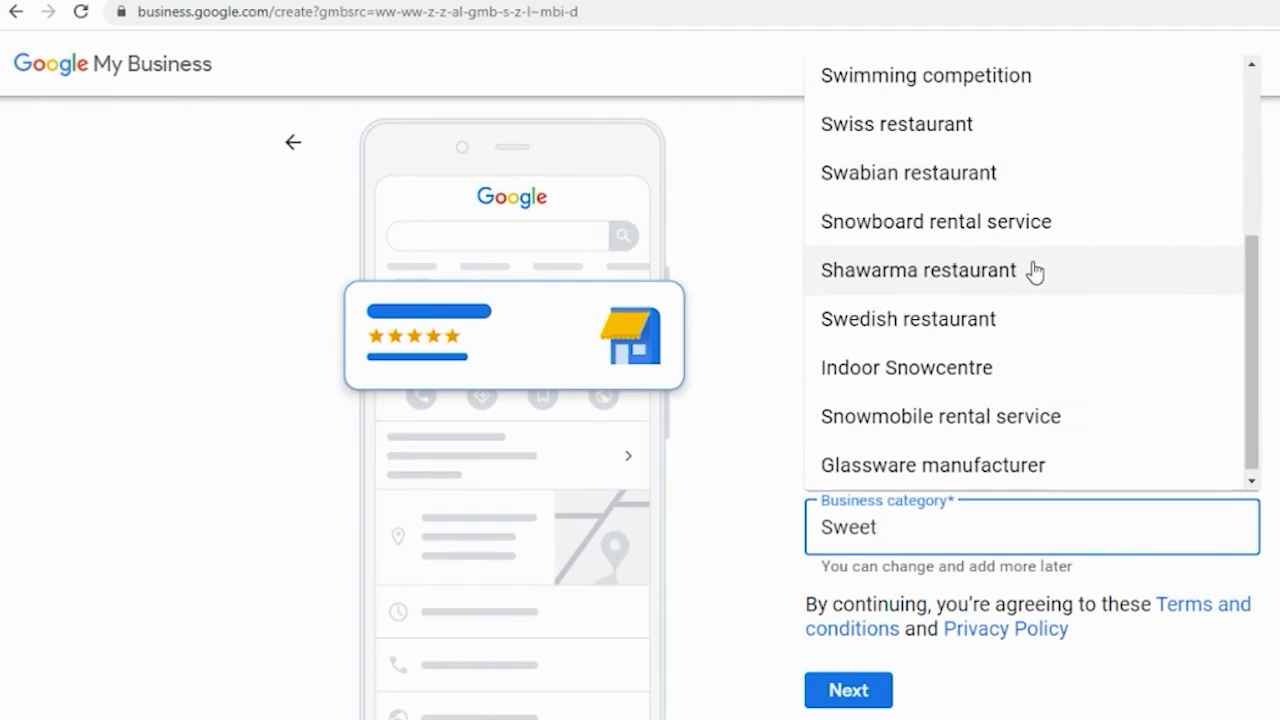
scroll(1034, 271, down, 1)
scroll(1066, 460, up, 3)
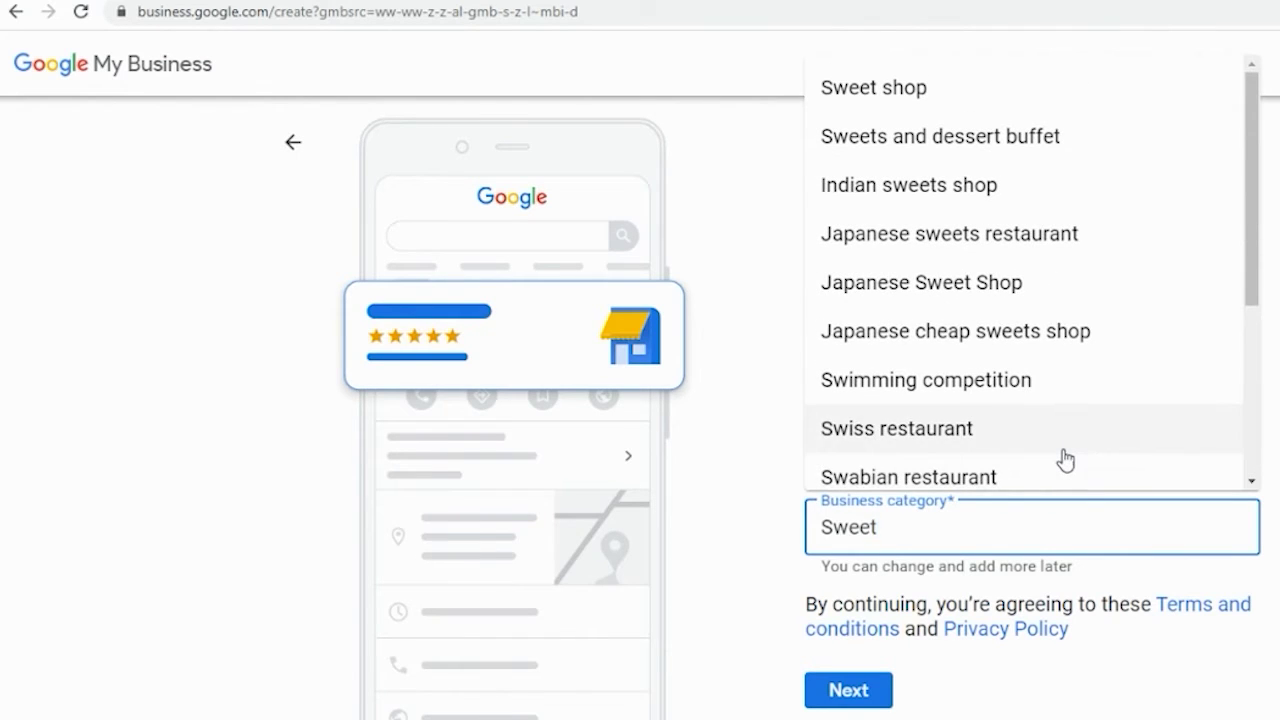
click(1010, 109)
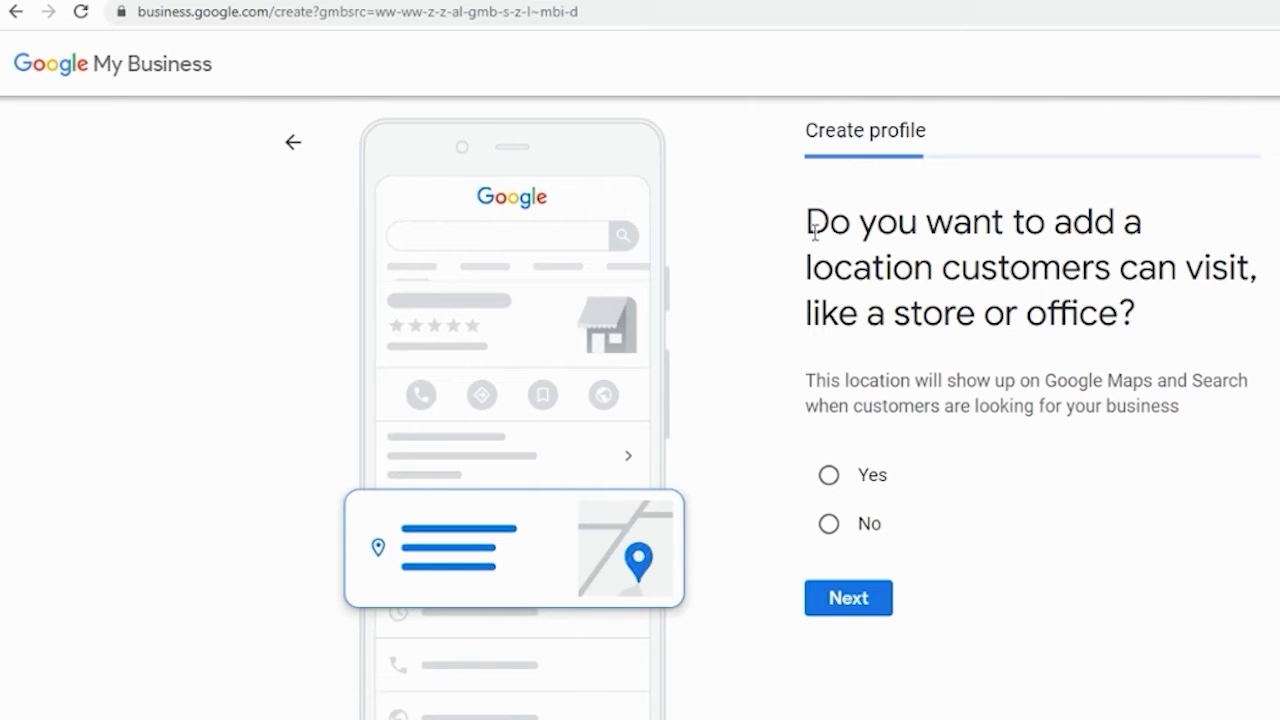
Answer Yes to having a location customers can visit and continue to the address step.
drag(815, 220, 1178, 238)
drag(816, 266, 1256, 266)
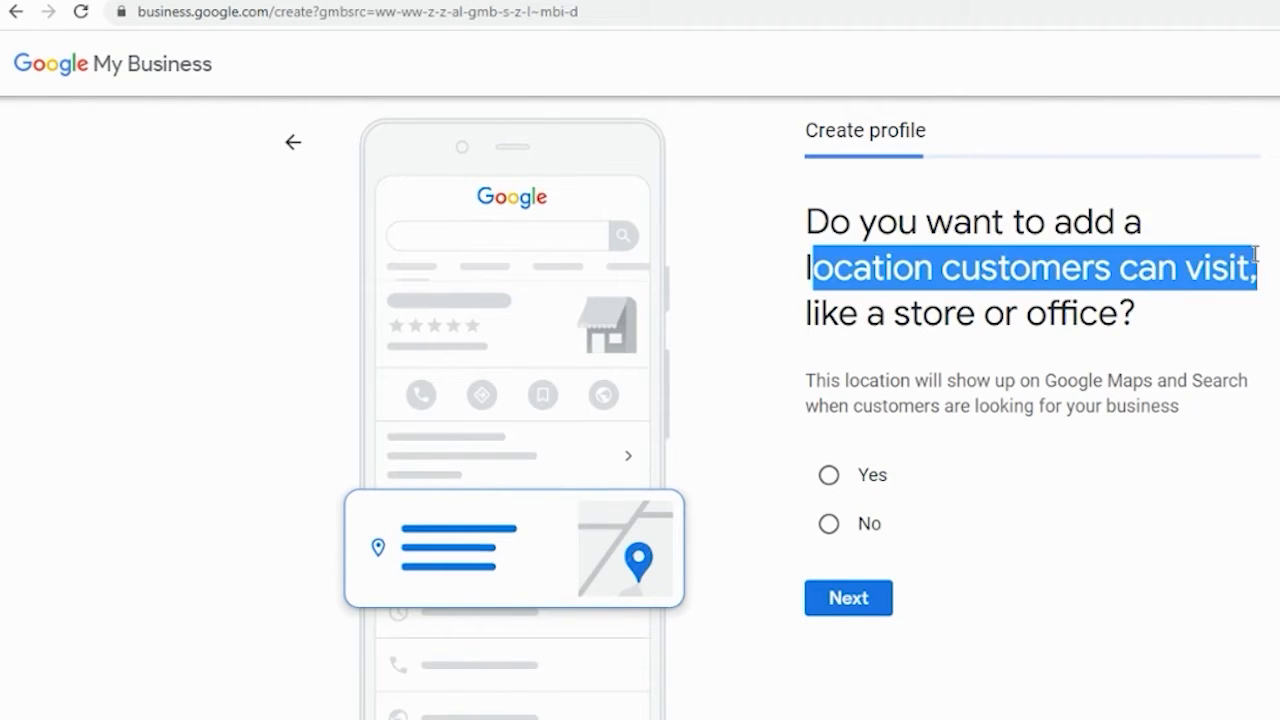
click(1013, 333)
double_click(1013, 333)
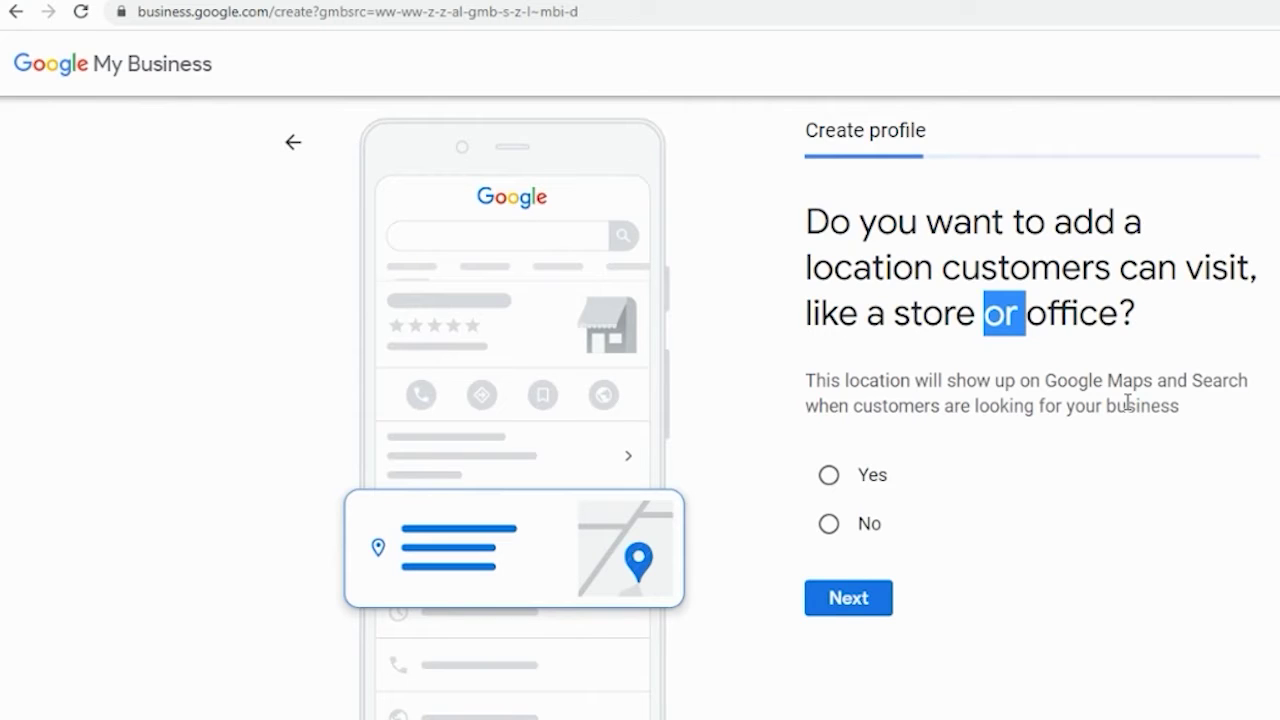
click(1114, 415)
click(829, 477)
click(850, 605)
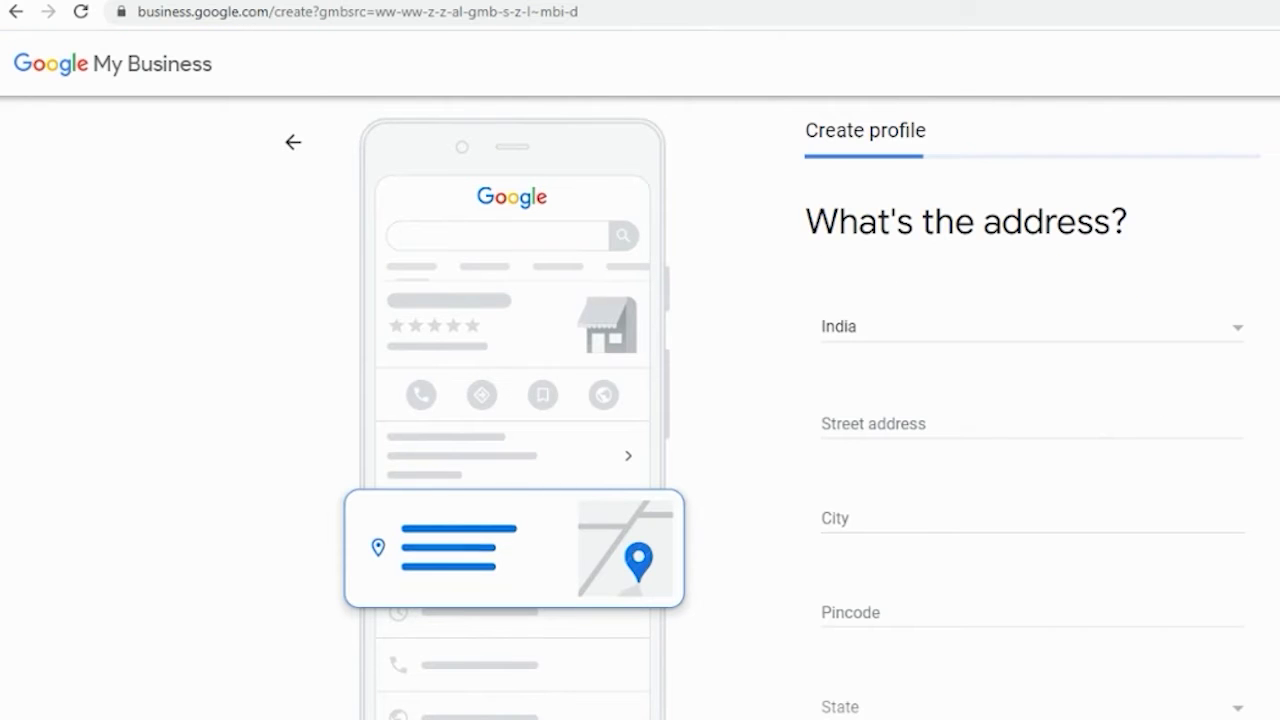
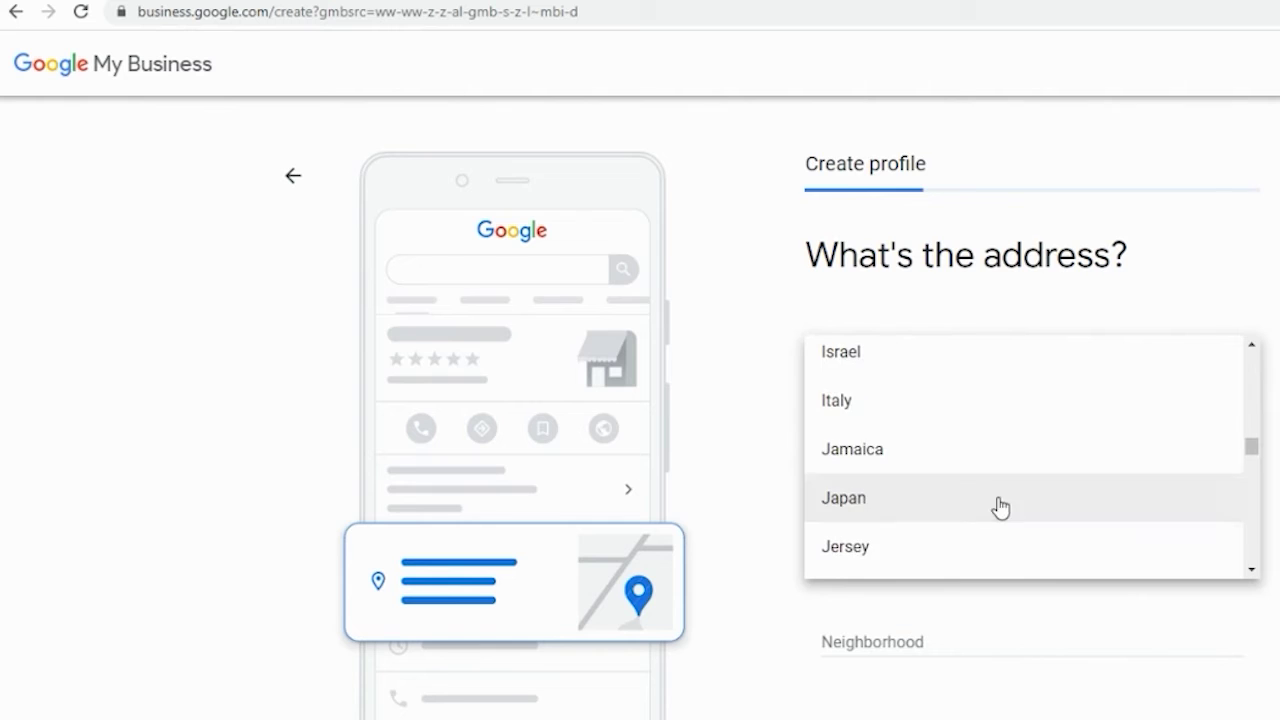
Set the business country to India after trying Japan, Libya, Mauritania and New Zealand.
click(1001, 505)
click(1056, 370)
scroll(1051, 425, down, 6)
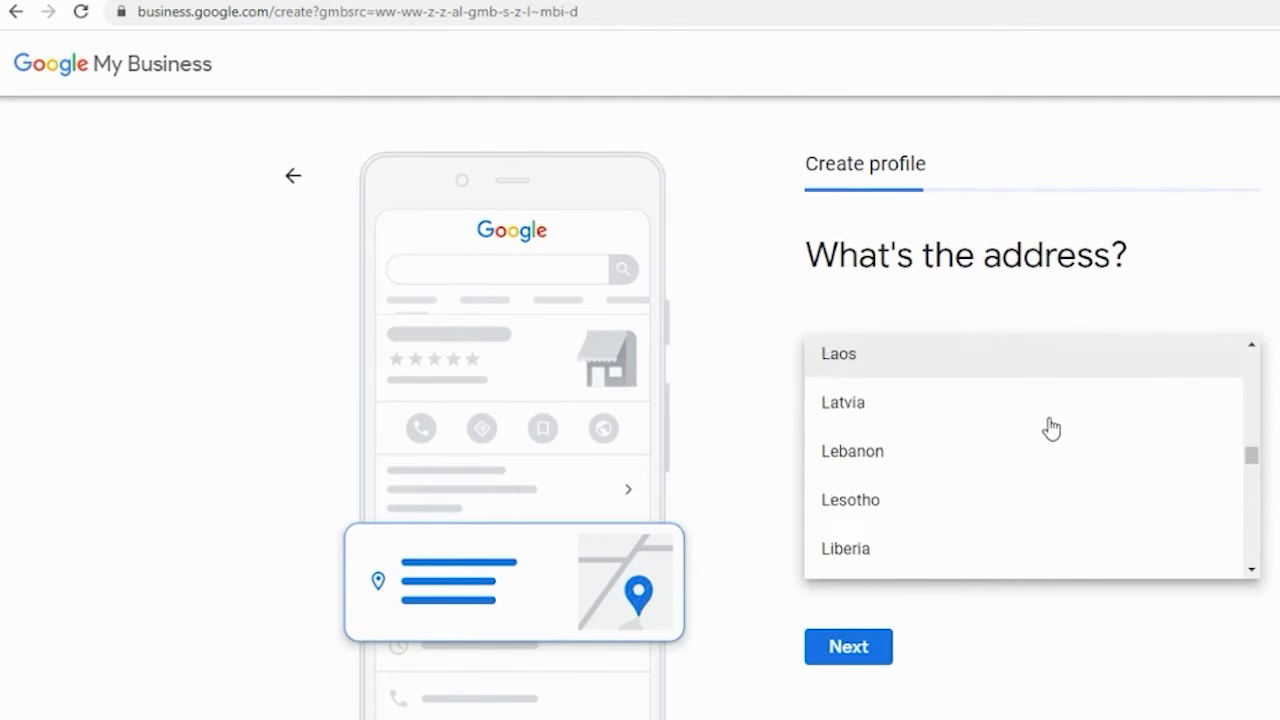
click(1049, 430)
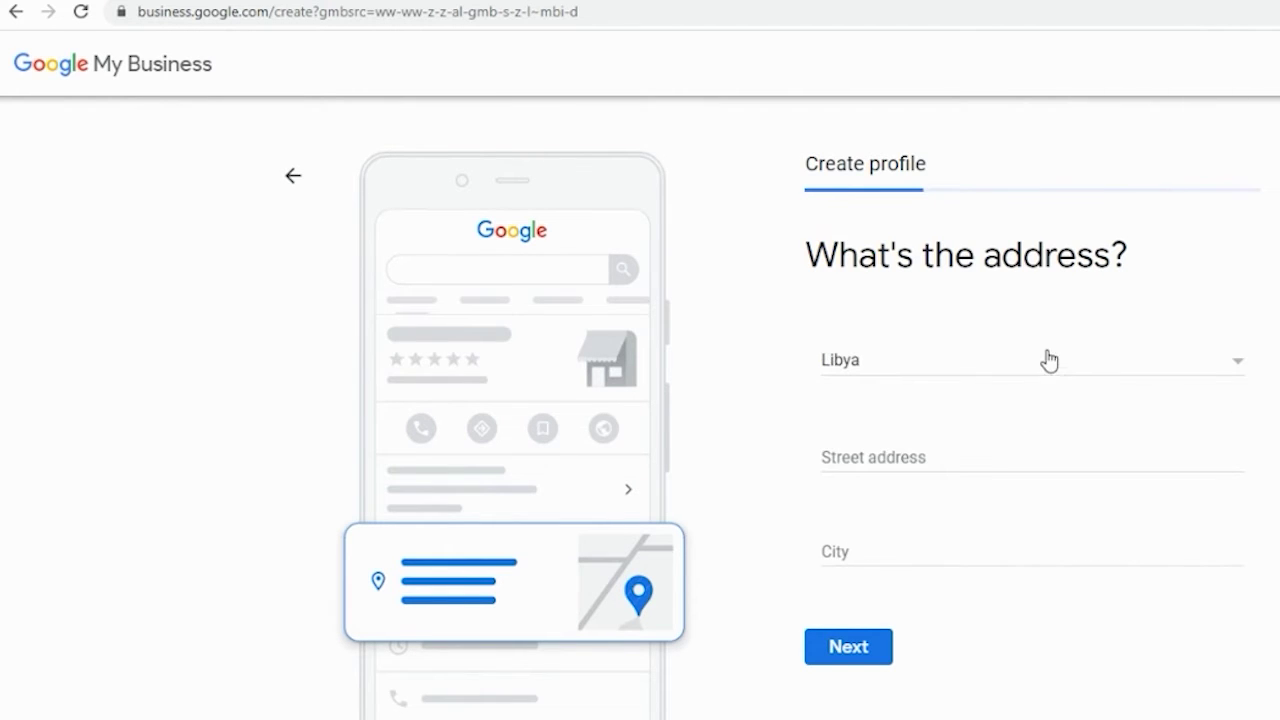
click(1049, 368)
scroll(1066, 477, down, 5)
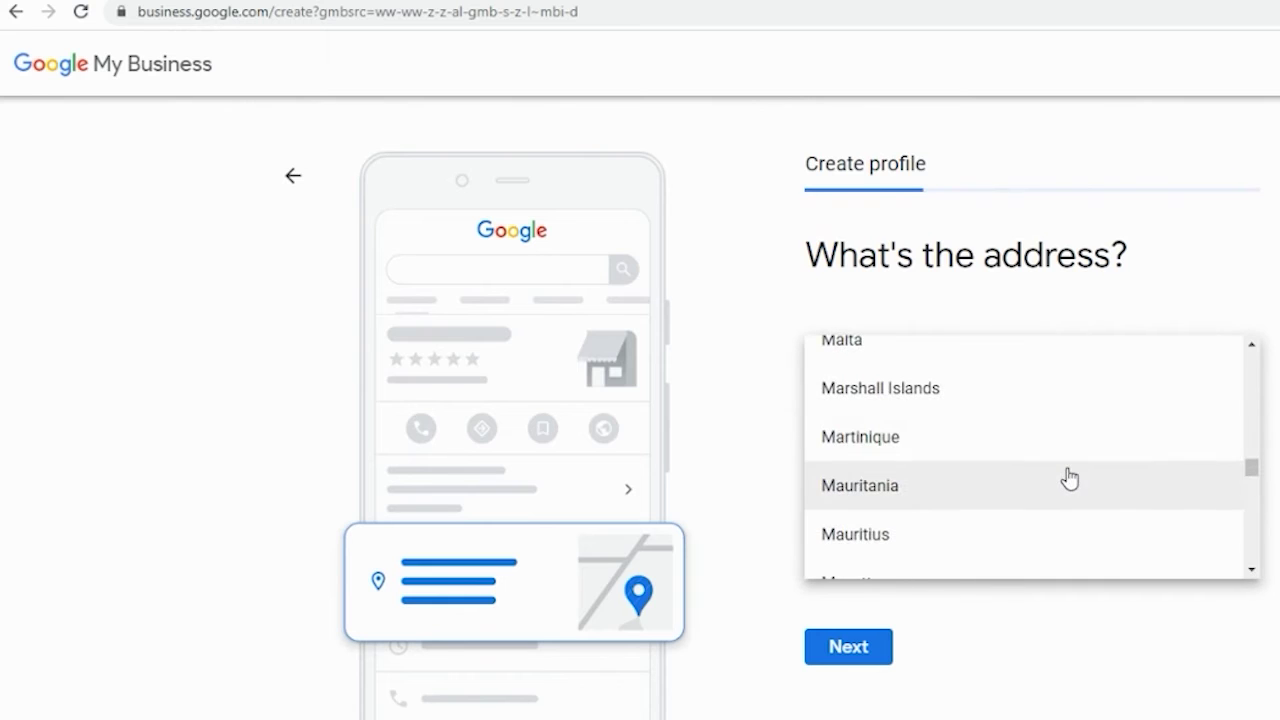
click(1066, 477)
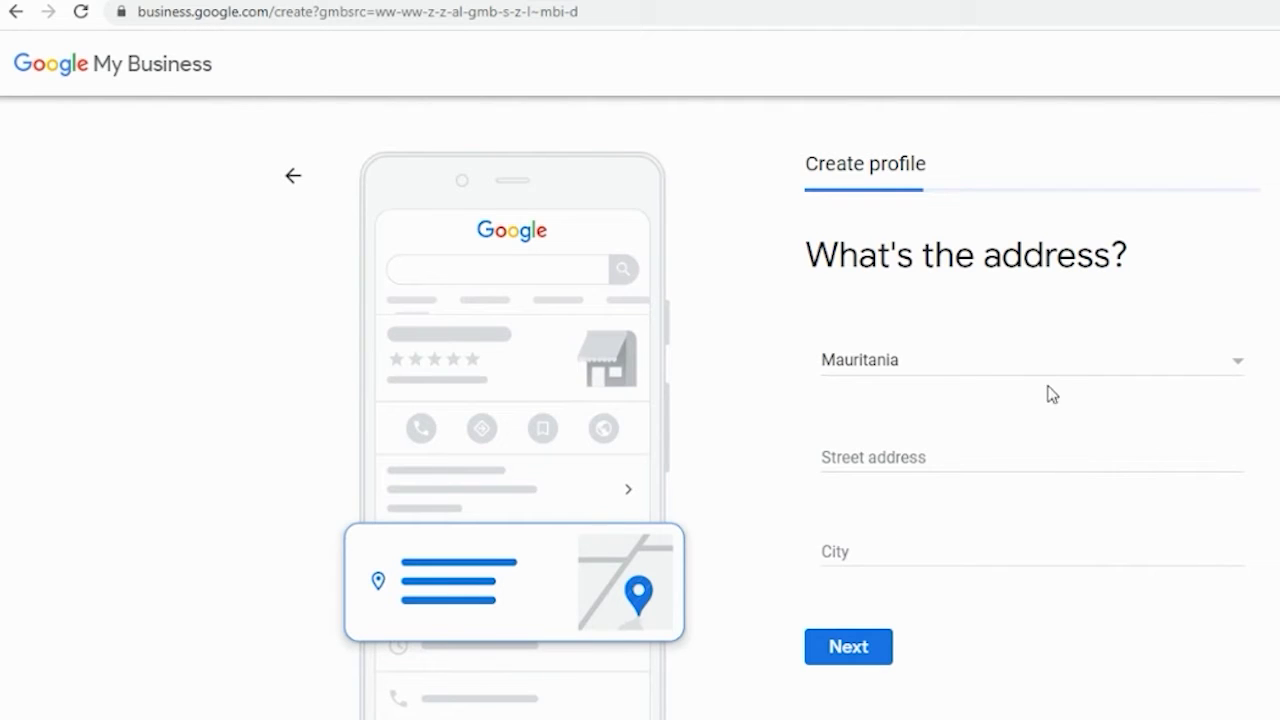
click(1047, 361)
scroll(1060, 449, down, 5)
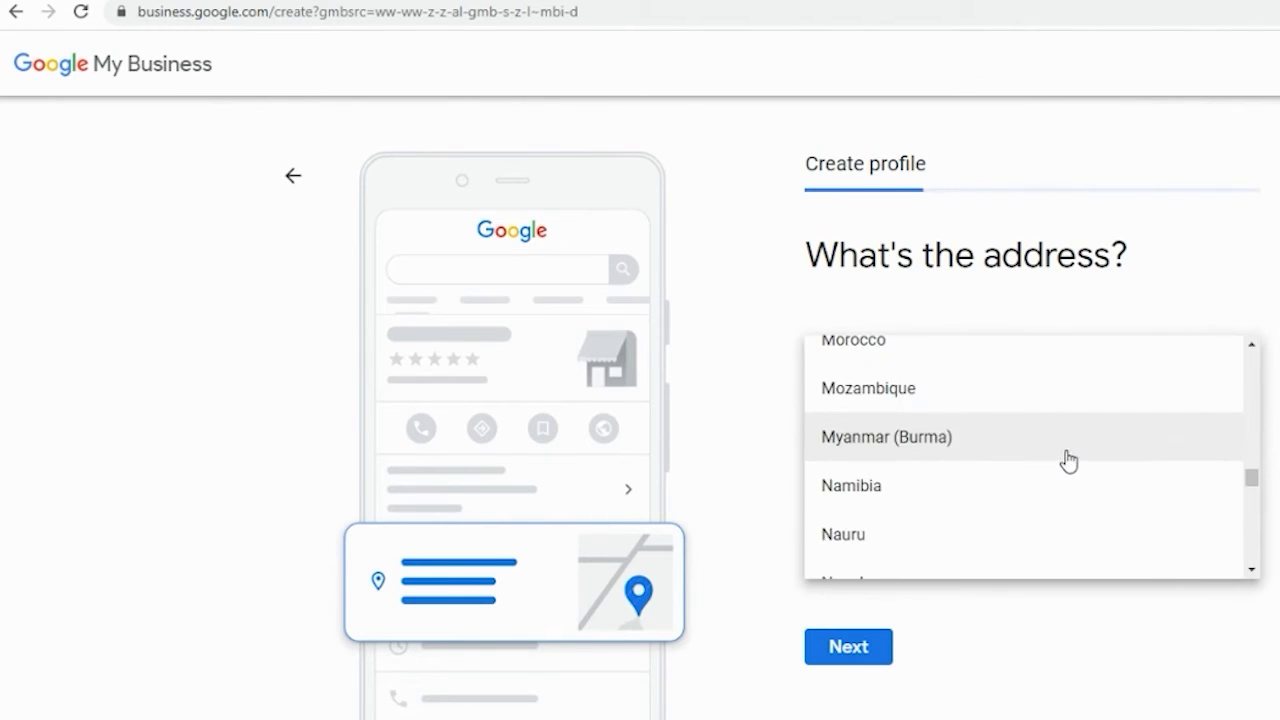
scroll(1066, 460, down, 3)
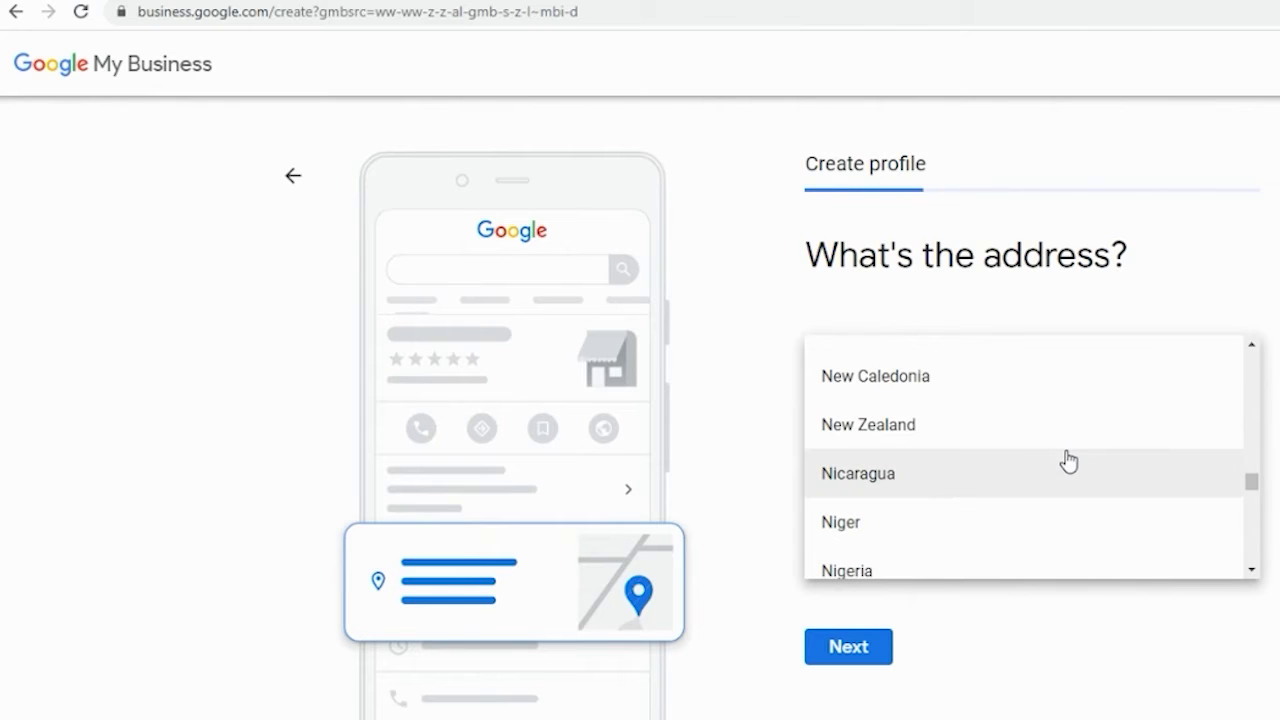
click(1032, 447)
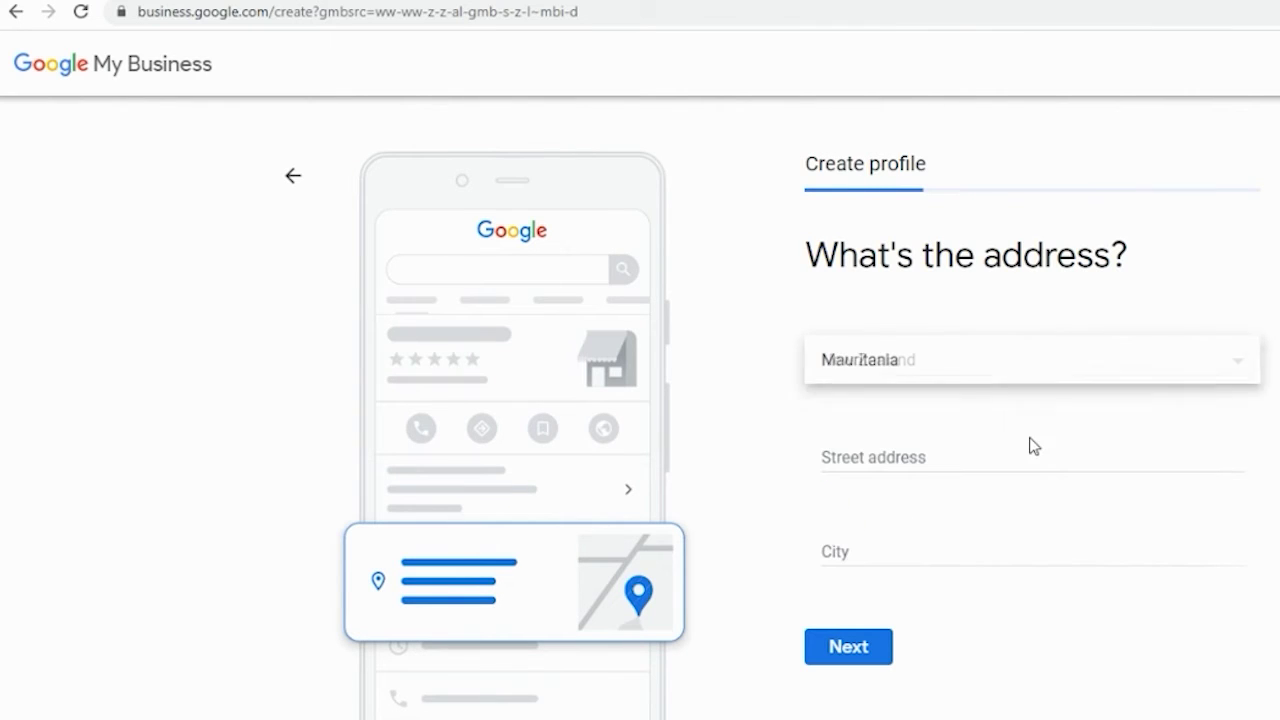
click(1105, 376)
scroll(1108, 446, up, 5)
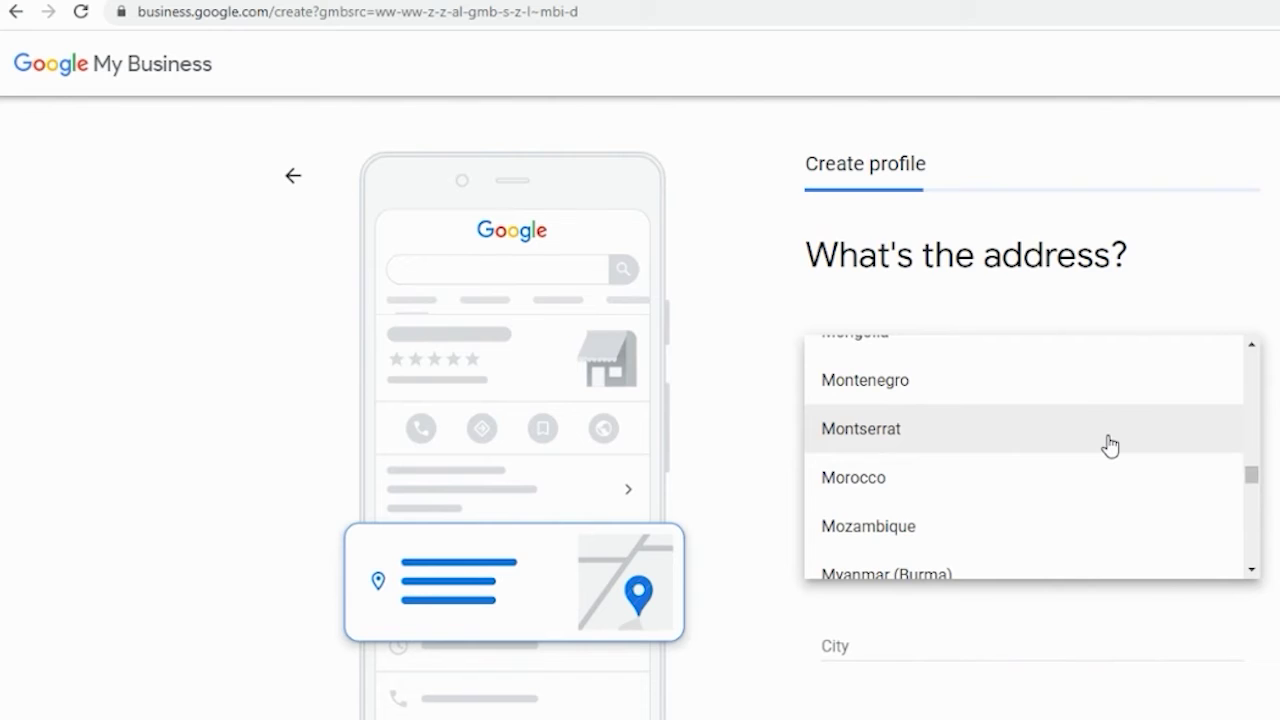
scroll(1110, 446, up, 20)
click(1110, 505)
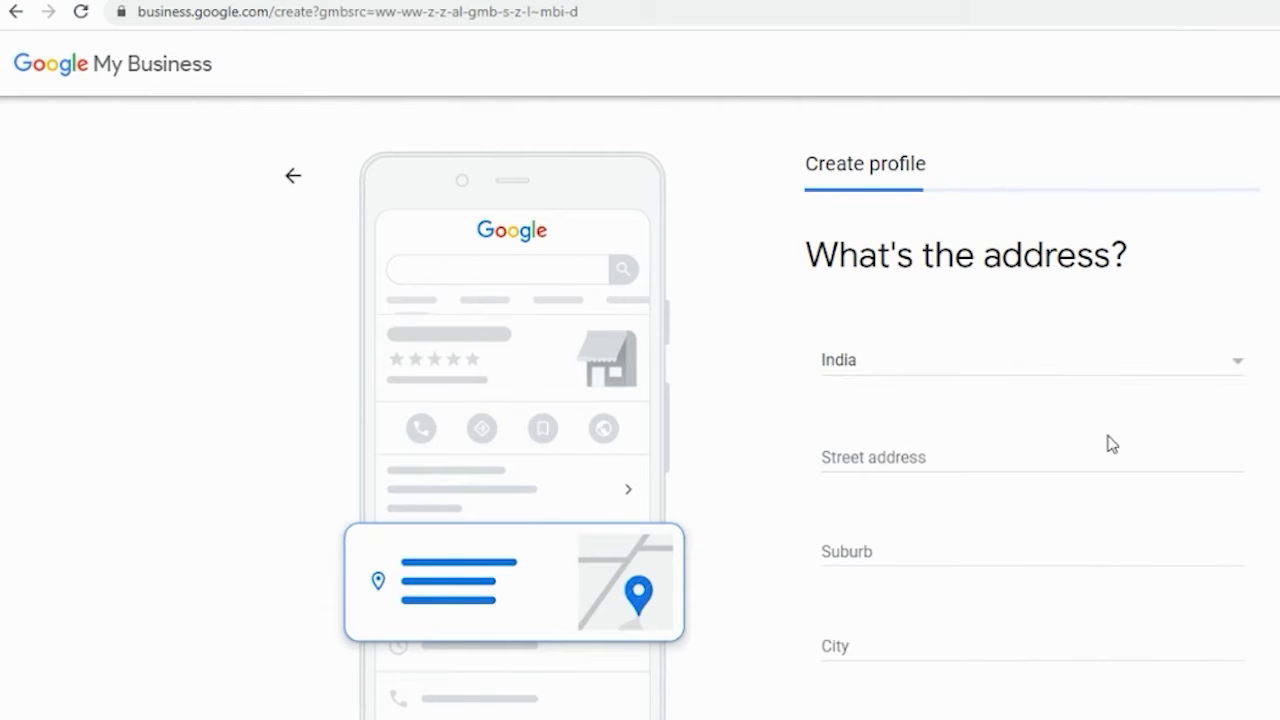
scroll(1074, 469, down, 1)
click(948, 388)
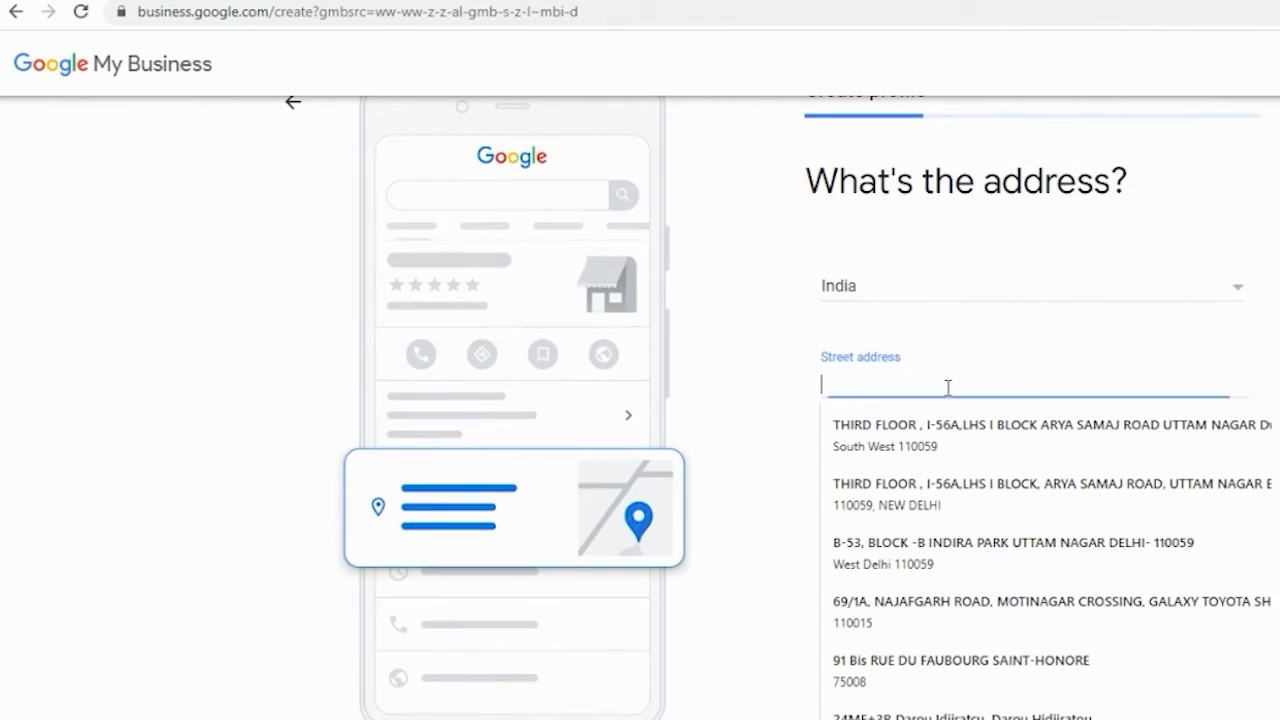
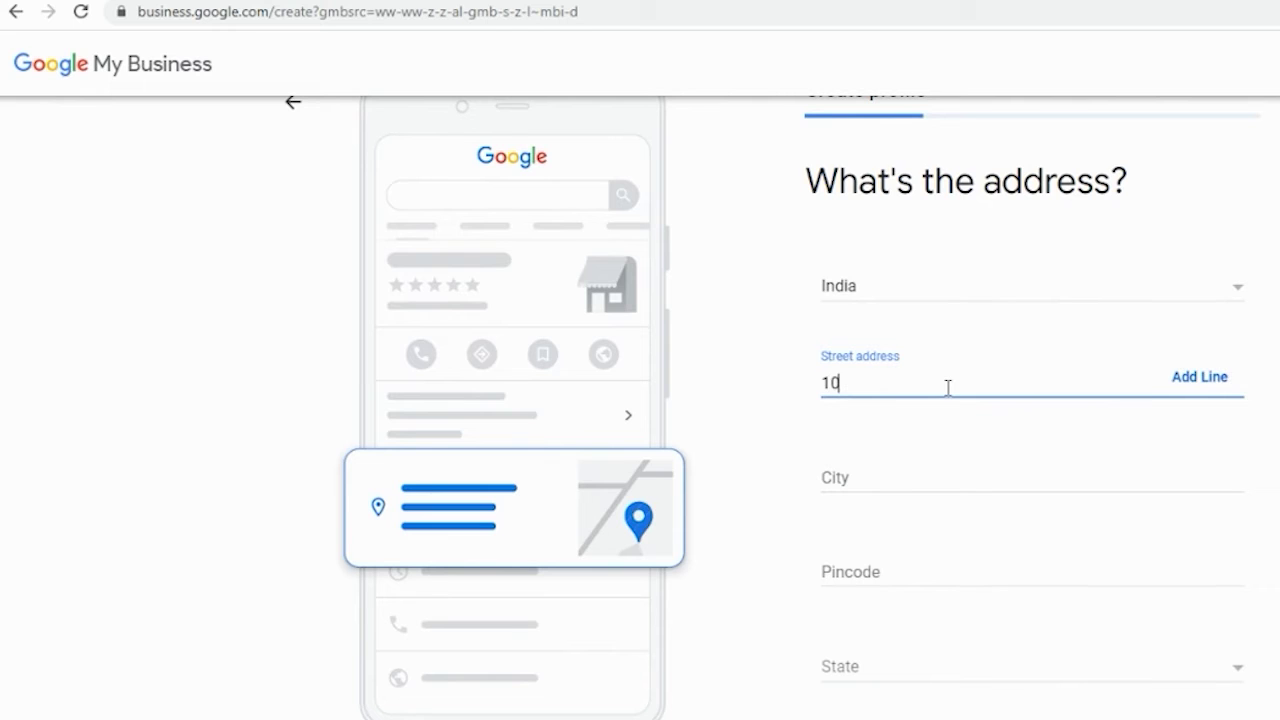
click(908, 480)
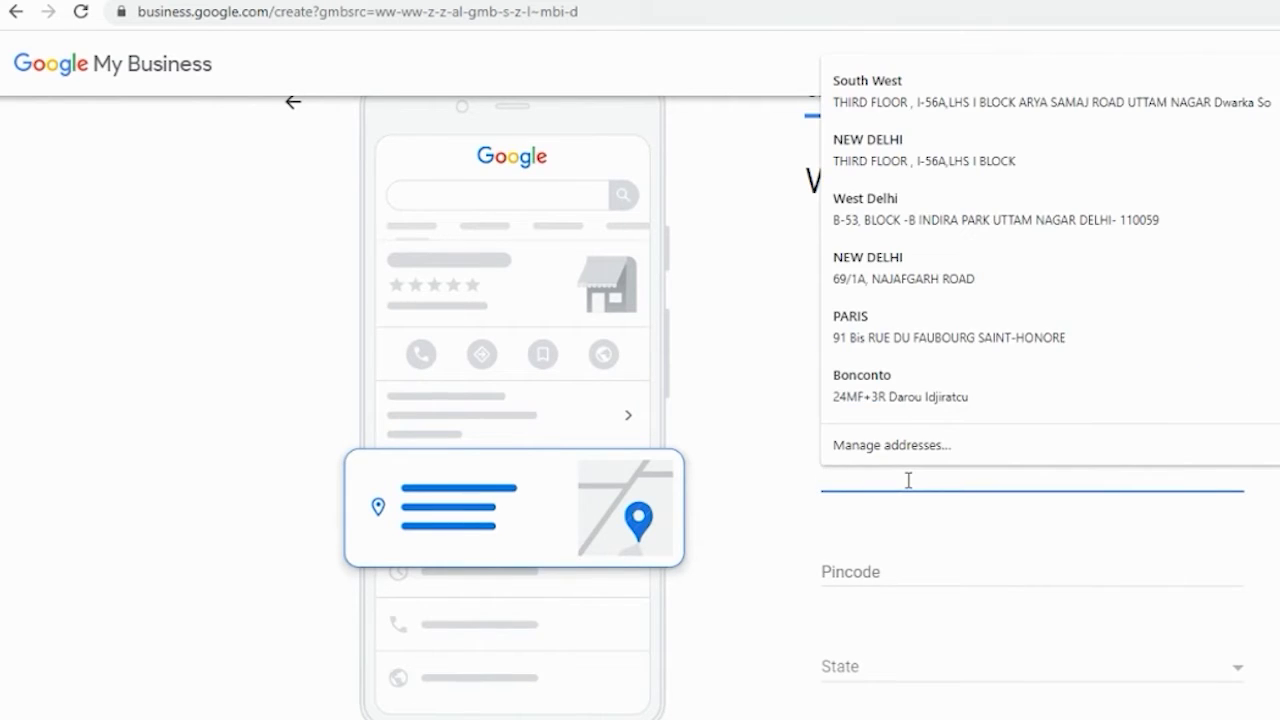
text(delhi)
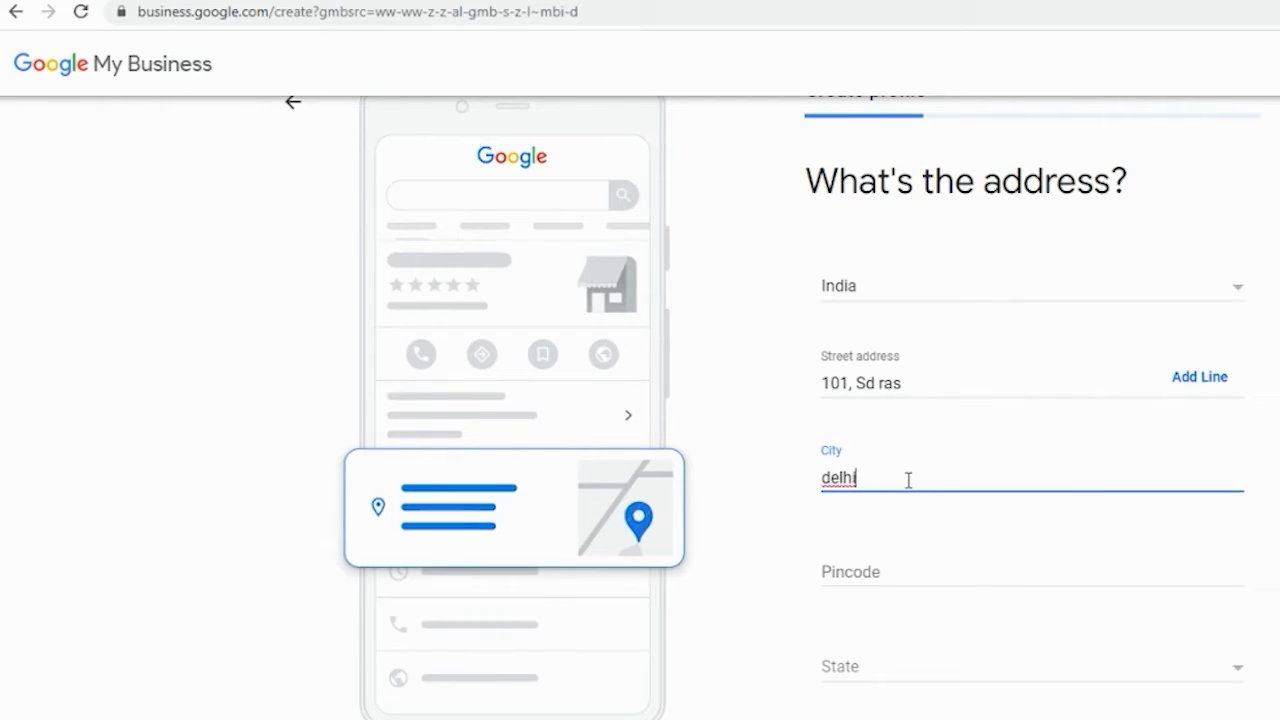
double_click(840, 480)
right_click(840, 480)
click(855, 489)
click(858, 571)
text(11)
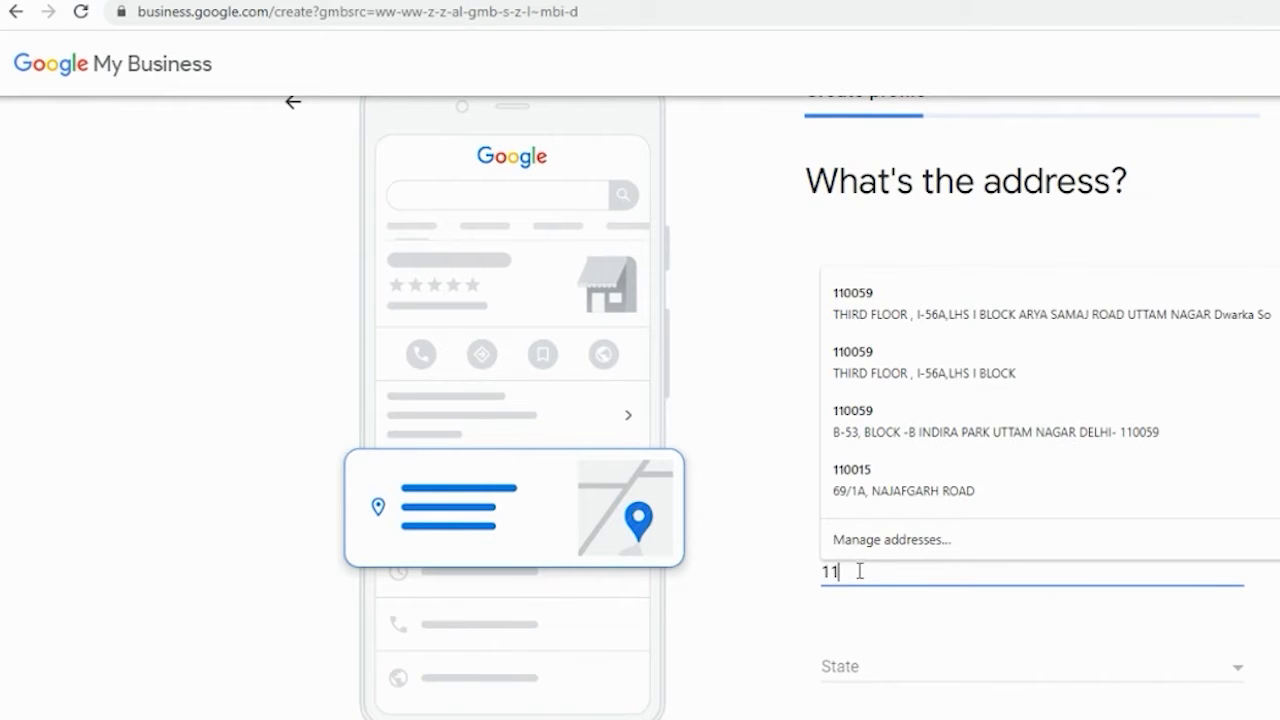
text(00)
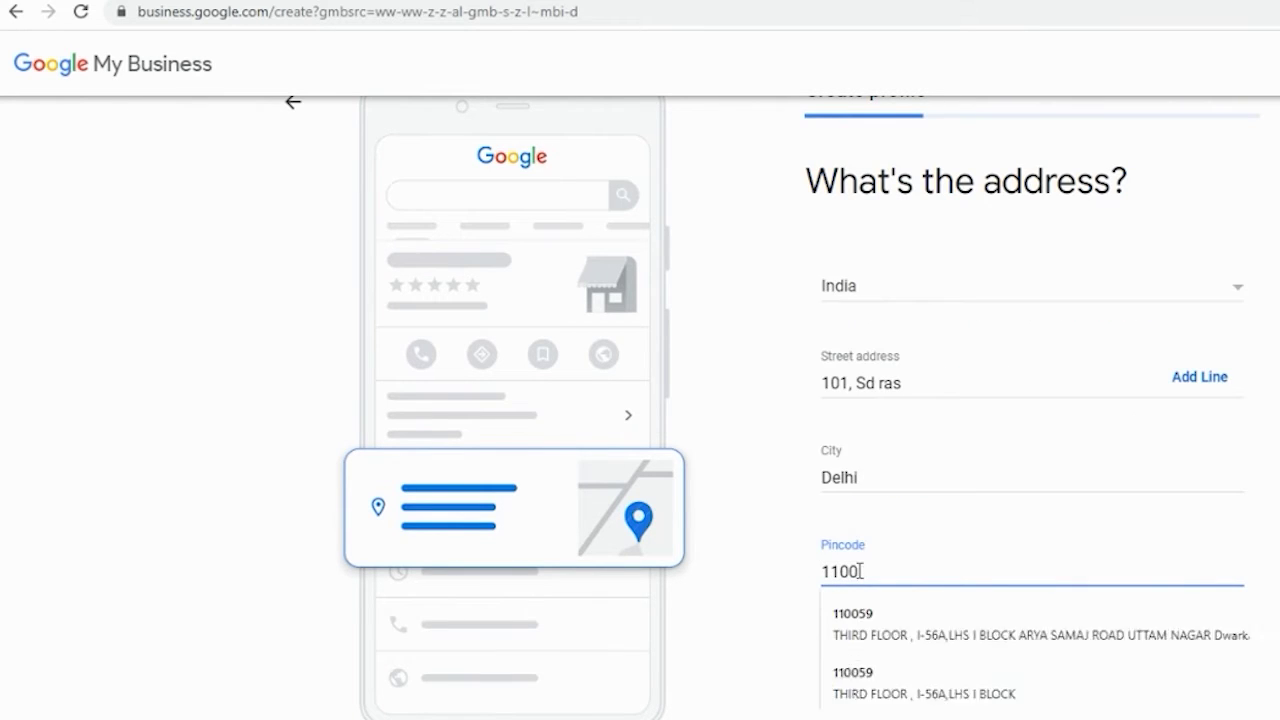
text(1)
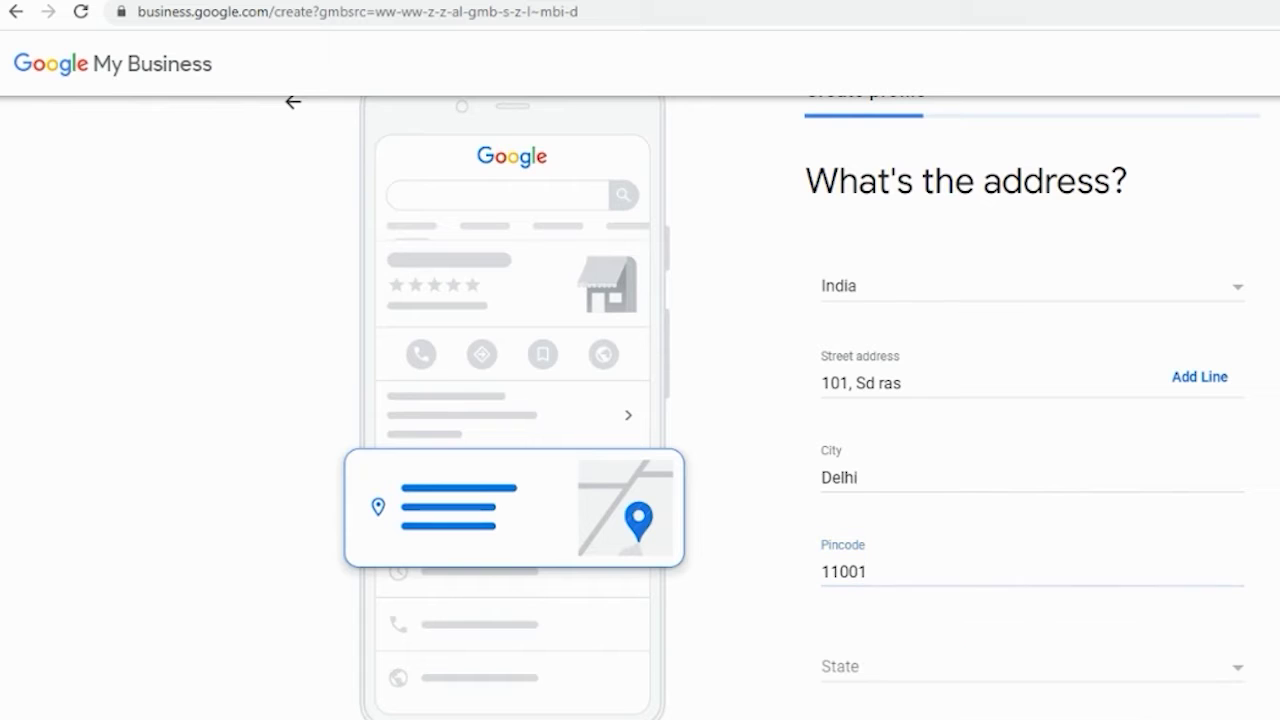
Set the state to Delhi, insert the missing 0 in the pincode, and submit the address.
click(1014, 668)
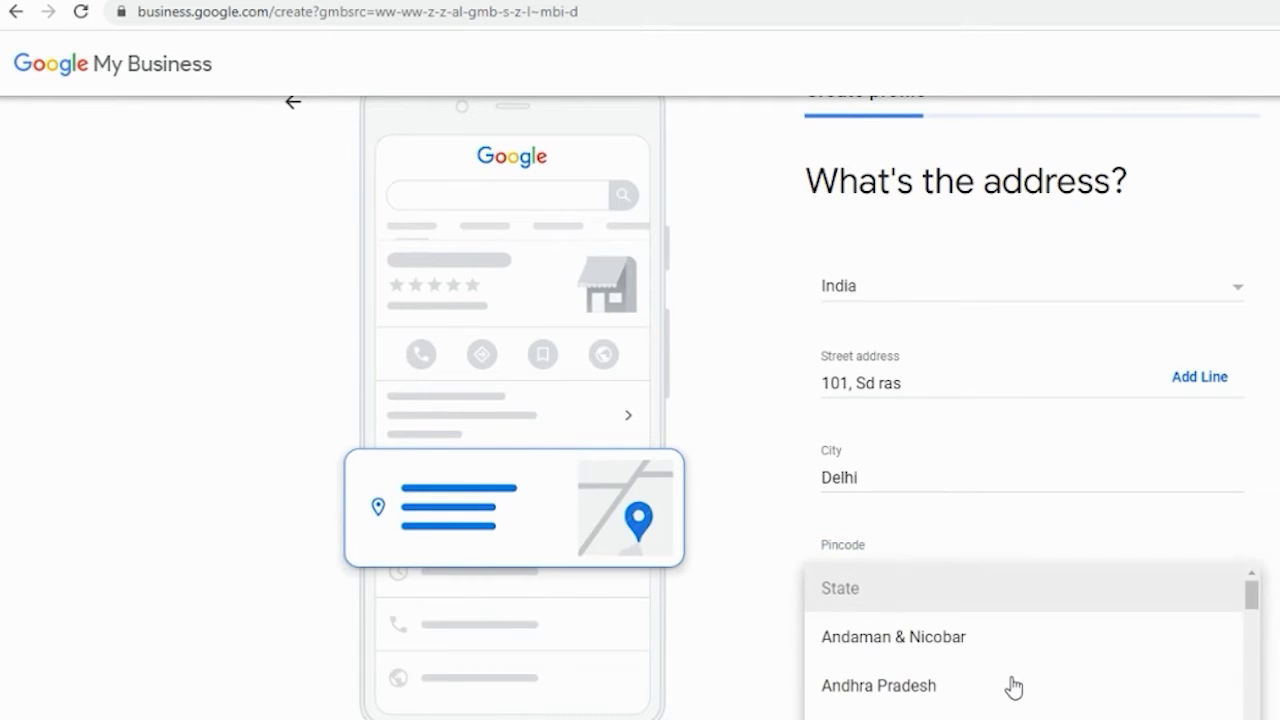
key(d)
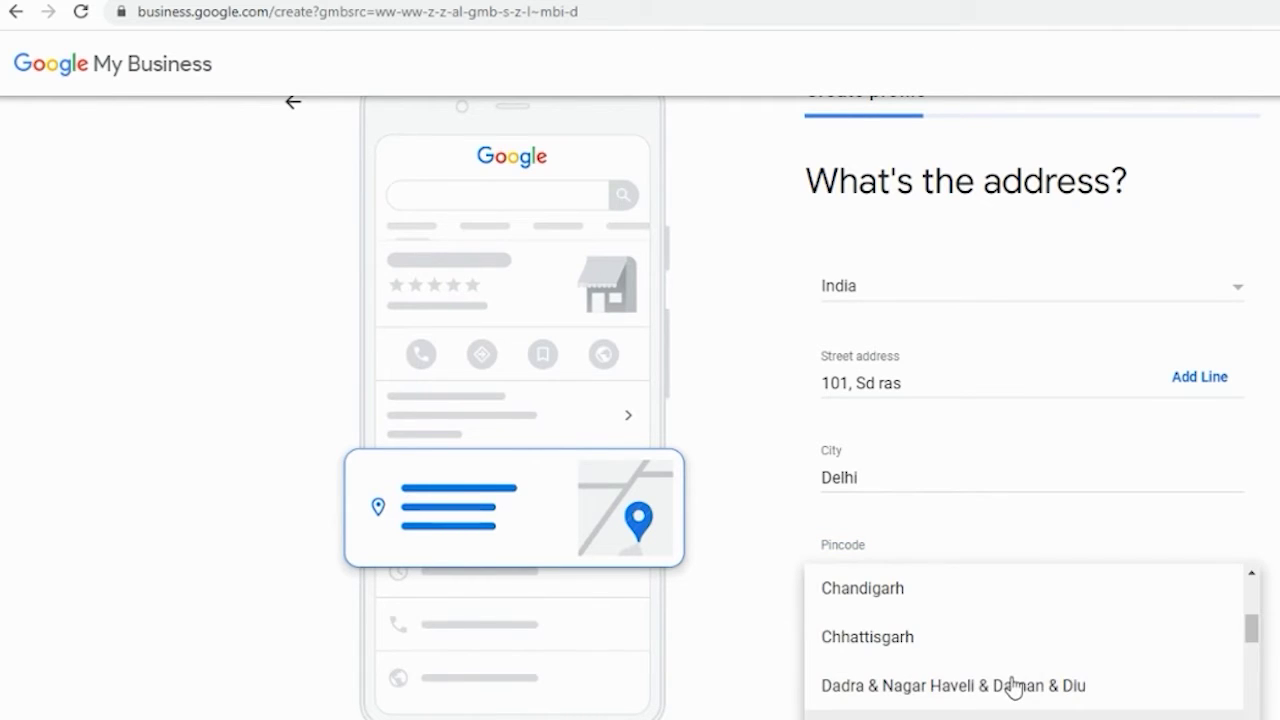
key(Down)
key(Return)
key(shift+Tab)
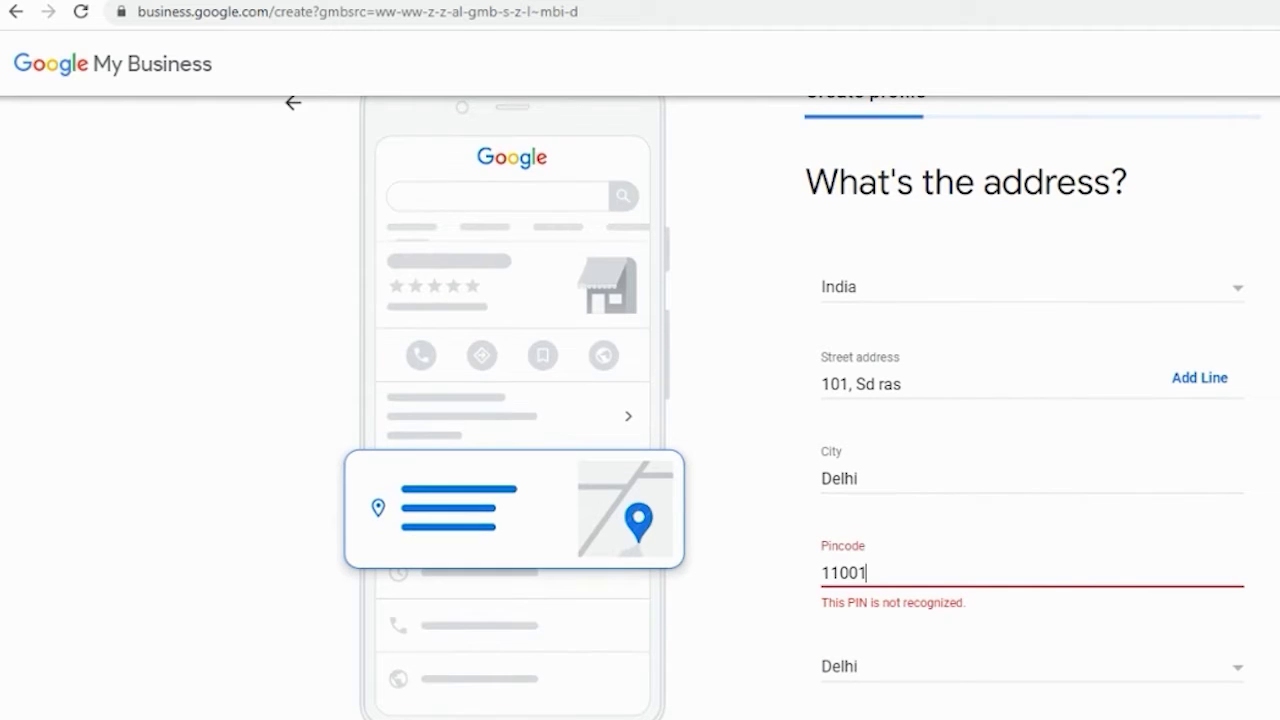
click(894, 574)
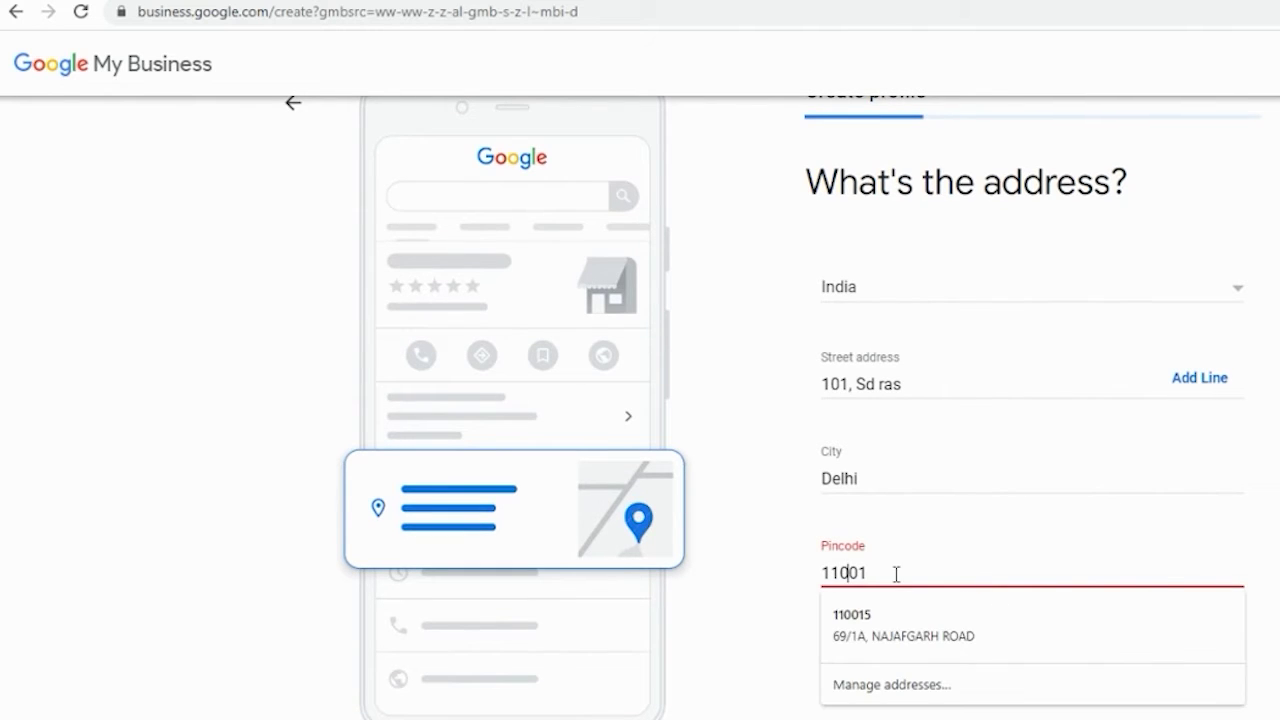
key(Left)
key(Left)
text(0)
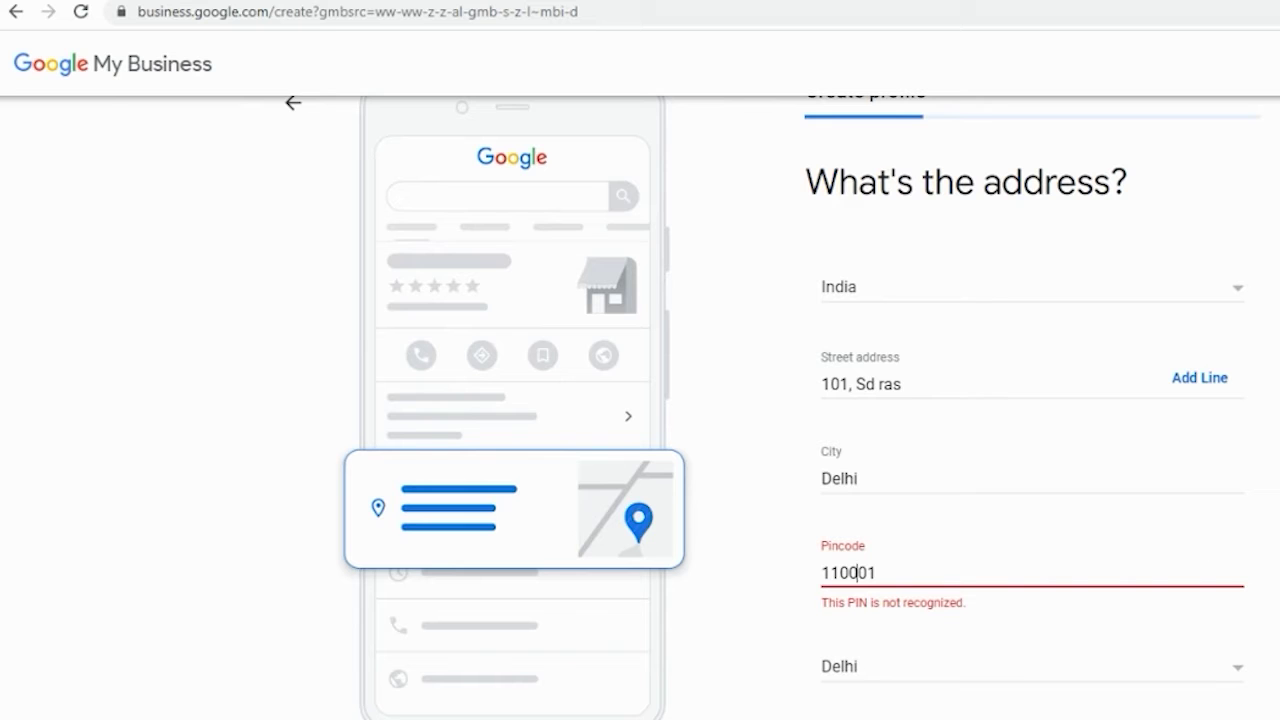
key(Return)
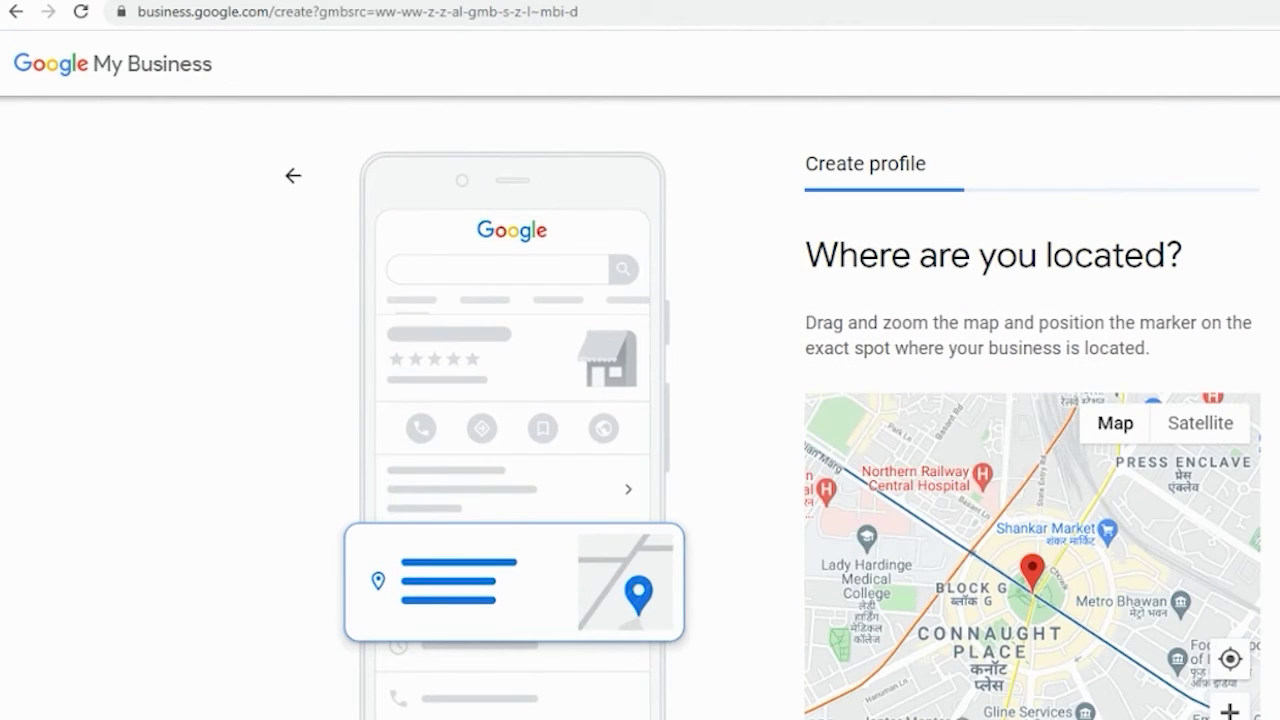
Zoom the map and drag the red marker onto the business spot near Connaught Place.
scroll(773, 430, down, 1)
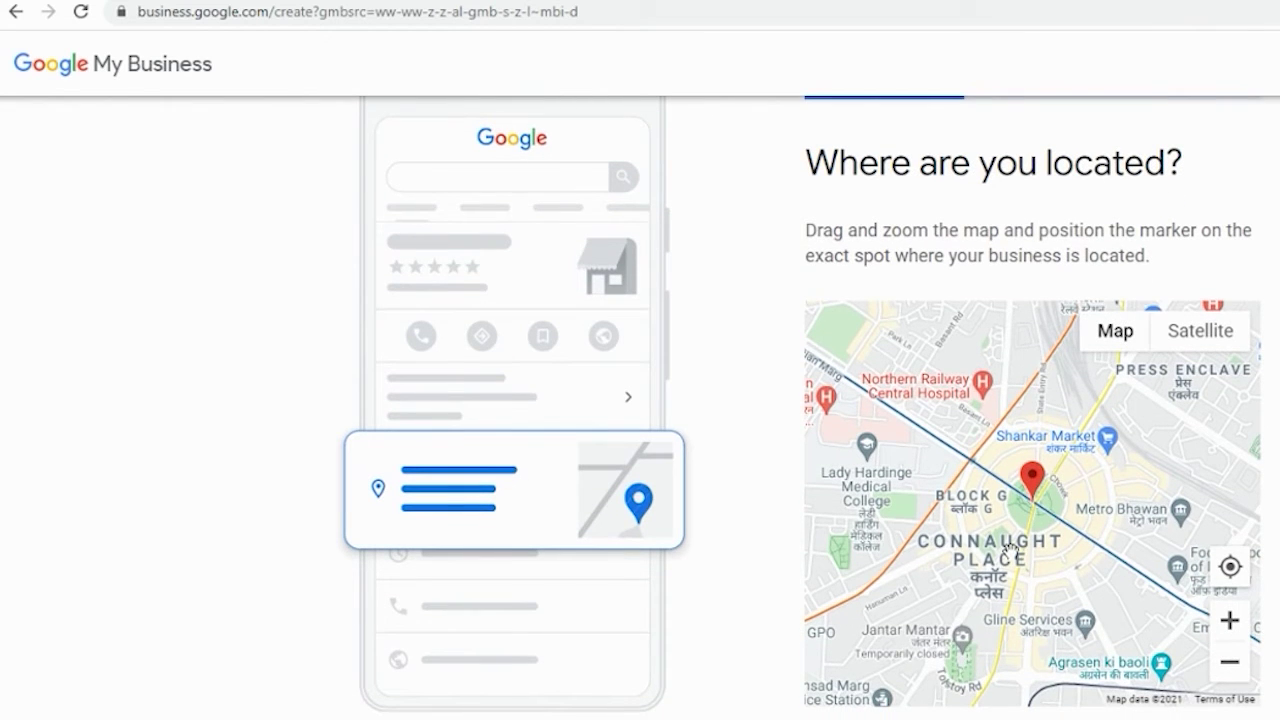
scroll(1010, 547, up, 1)
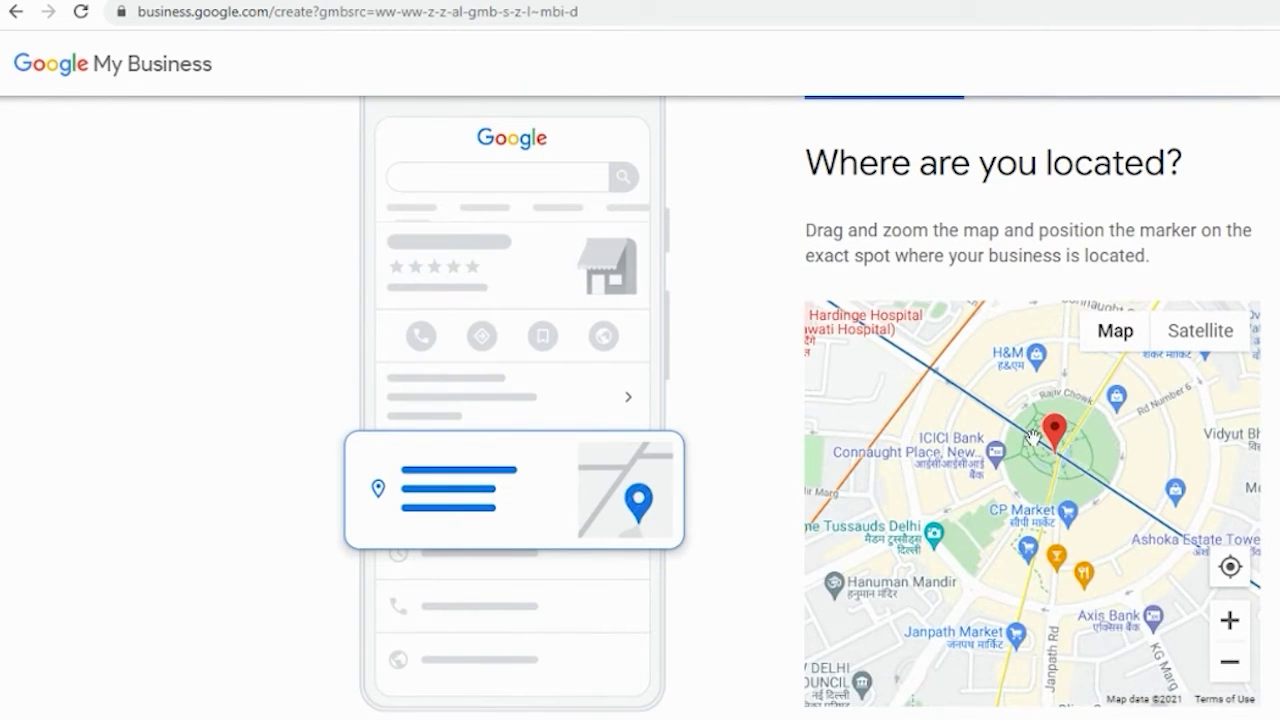
scroll(1033, 436, up, 2)
scroll(1185, 408, down, 1)
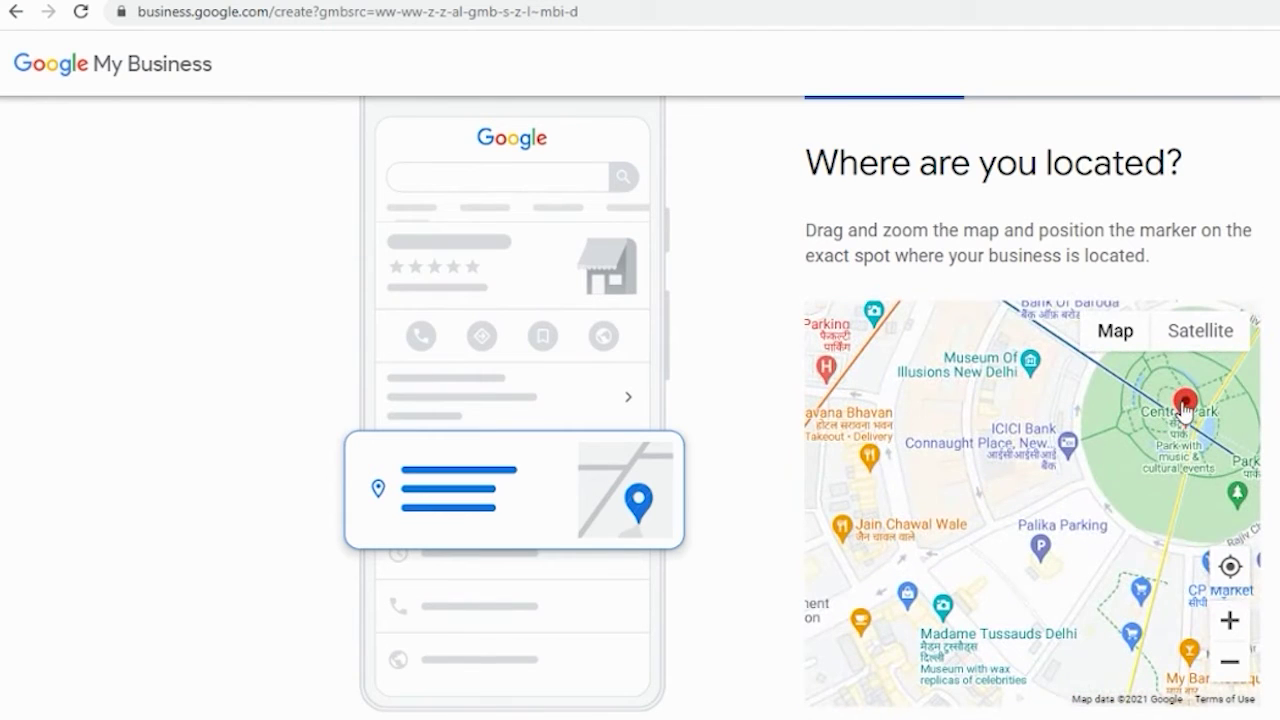
drag(1187, 405, 921, 447)
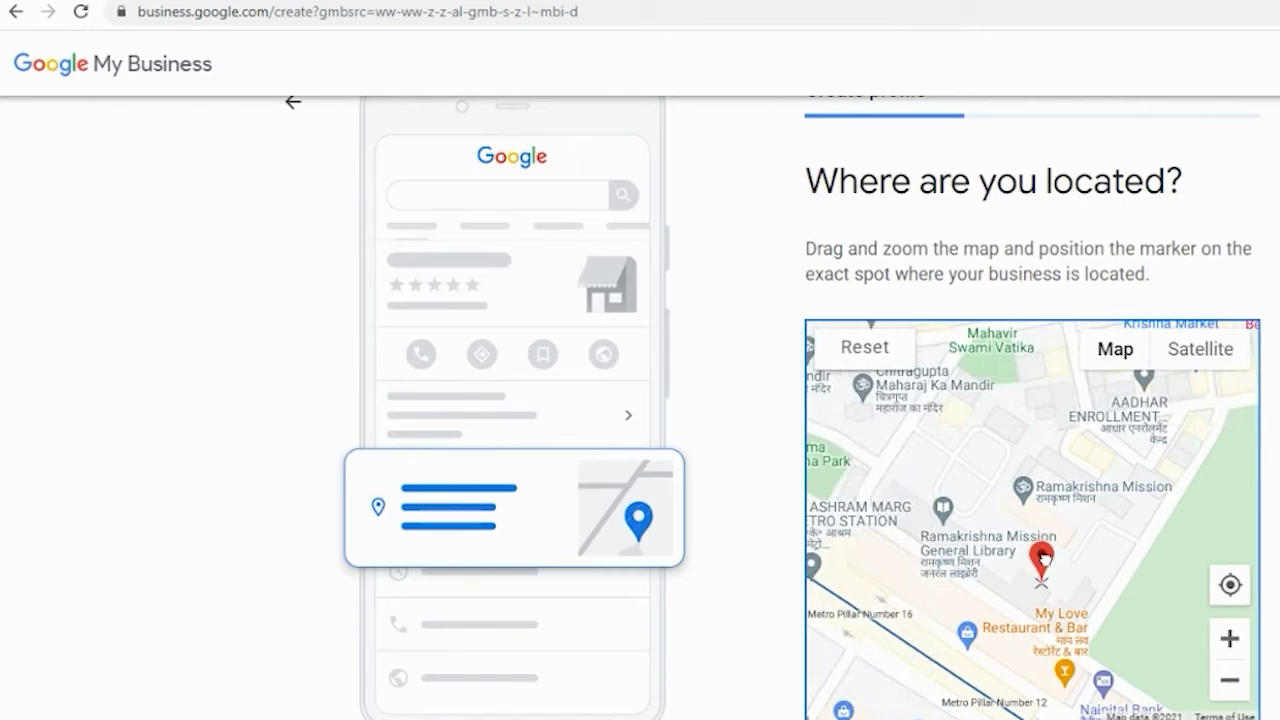
mouse_move(1047, 560)
mouse_down()
mouse_move(1064, 588)
mouse_move(1117, 603)
mouse_up()
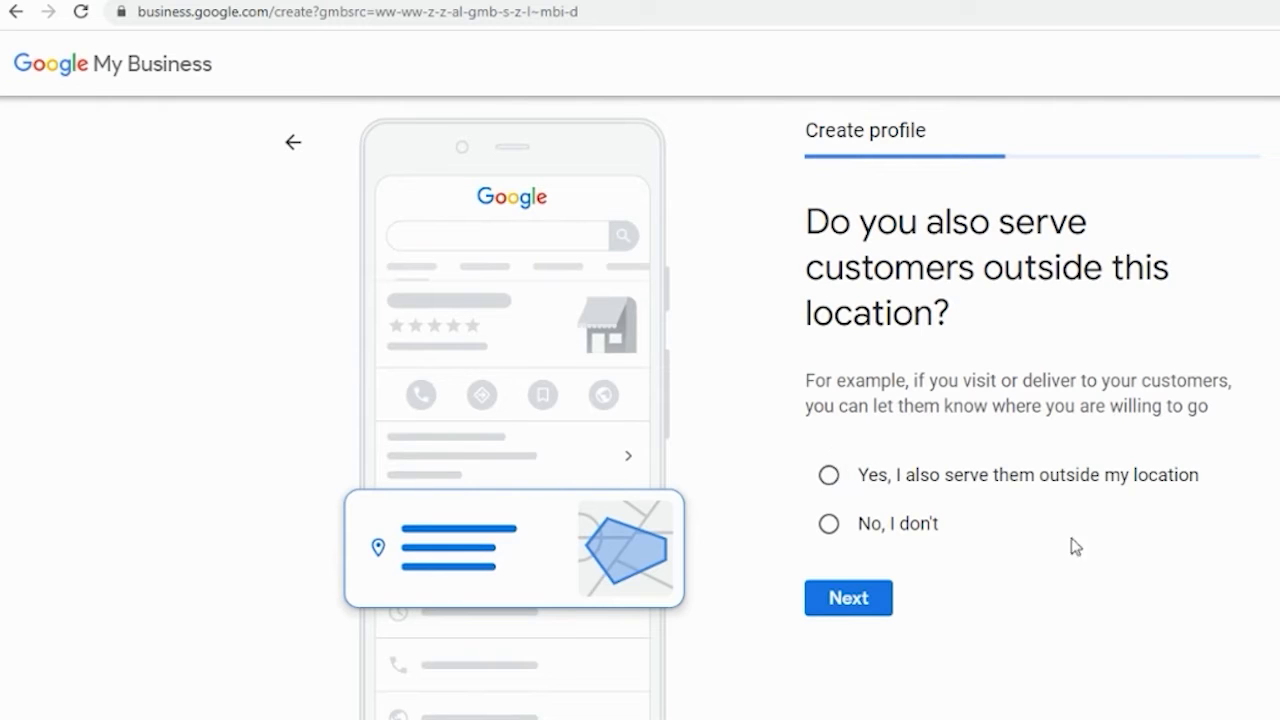
Answer 'No, I don't' to serving customers elsewhere and select the Current website URL field.
click(829, 524)
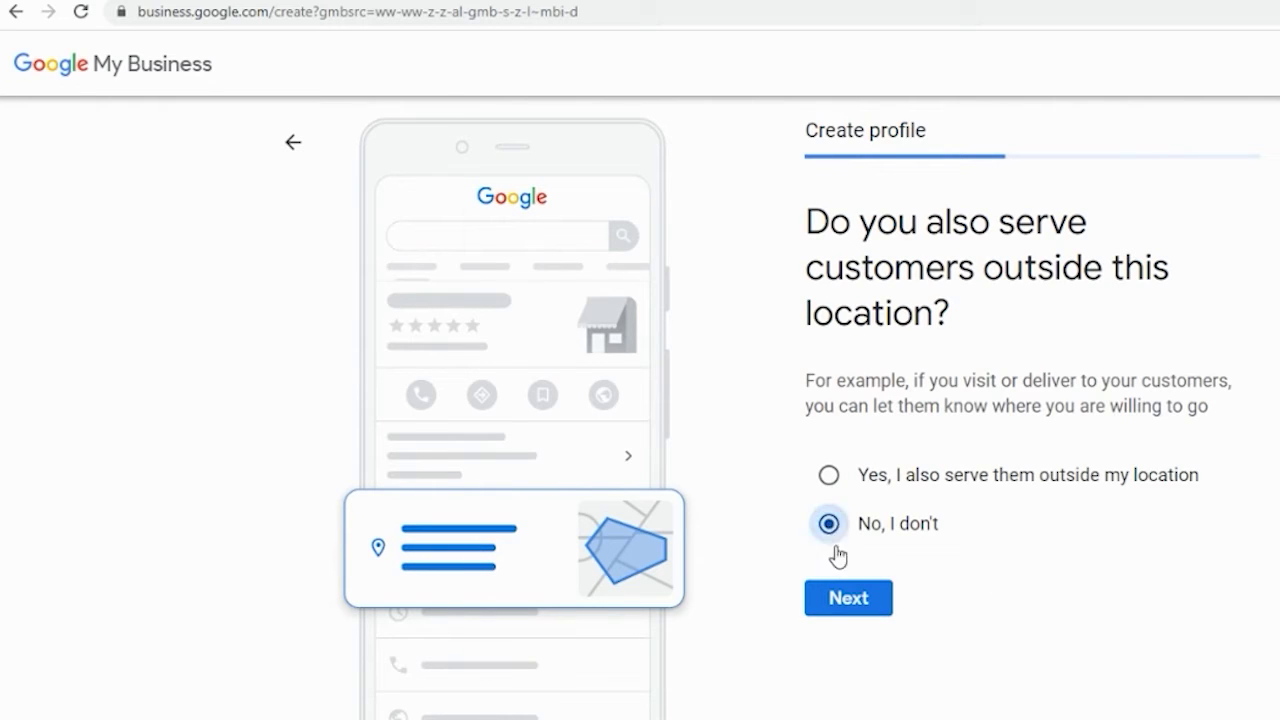
click(843, 602)
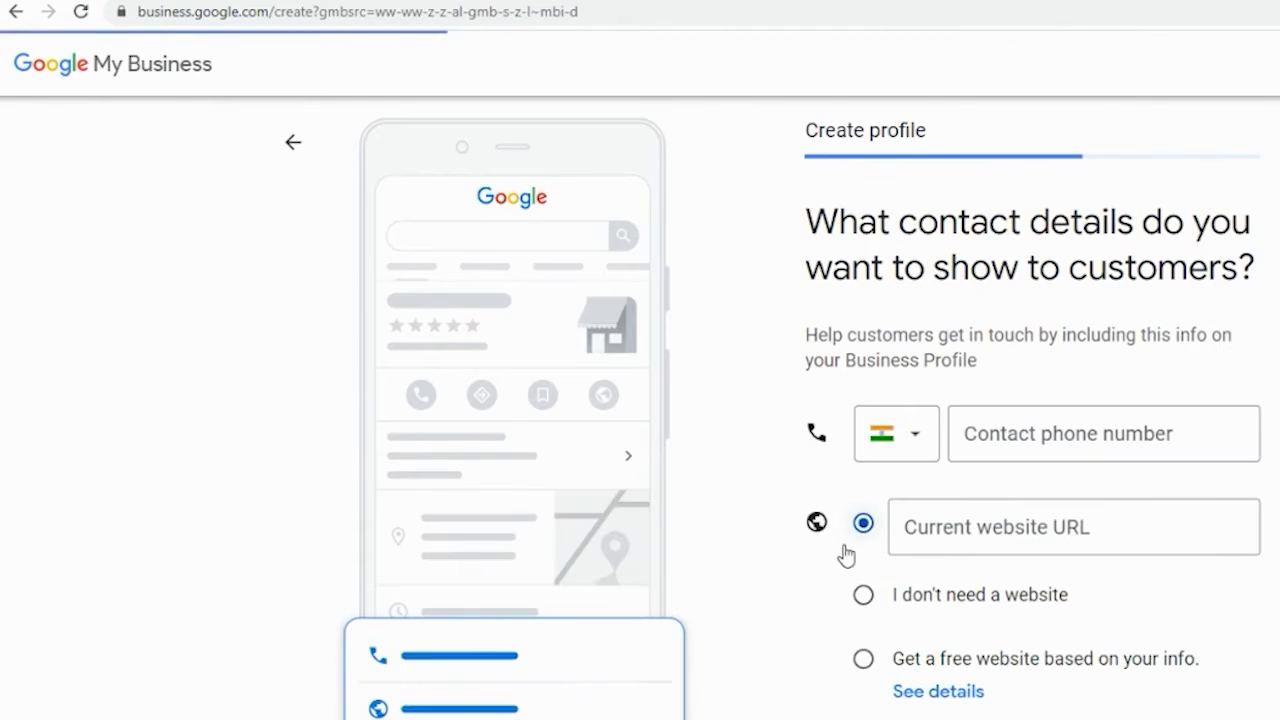
scroll(1074, 482, down, 1)
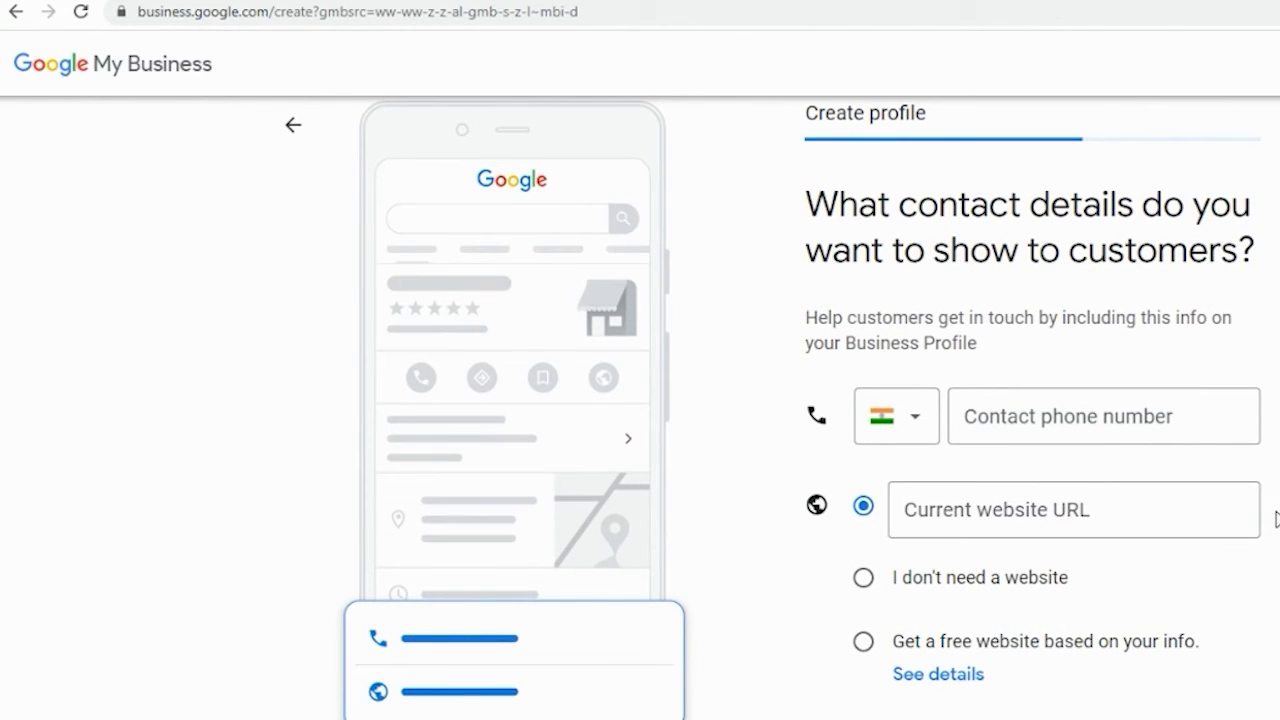
click(1071, 509)
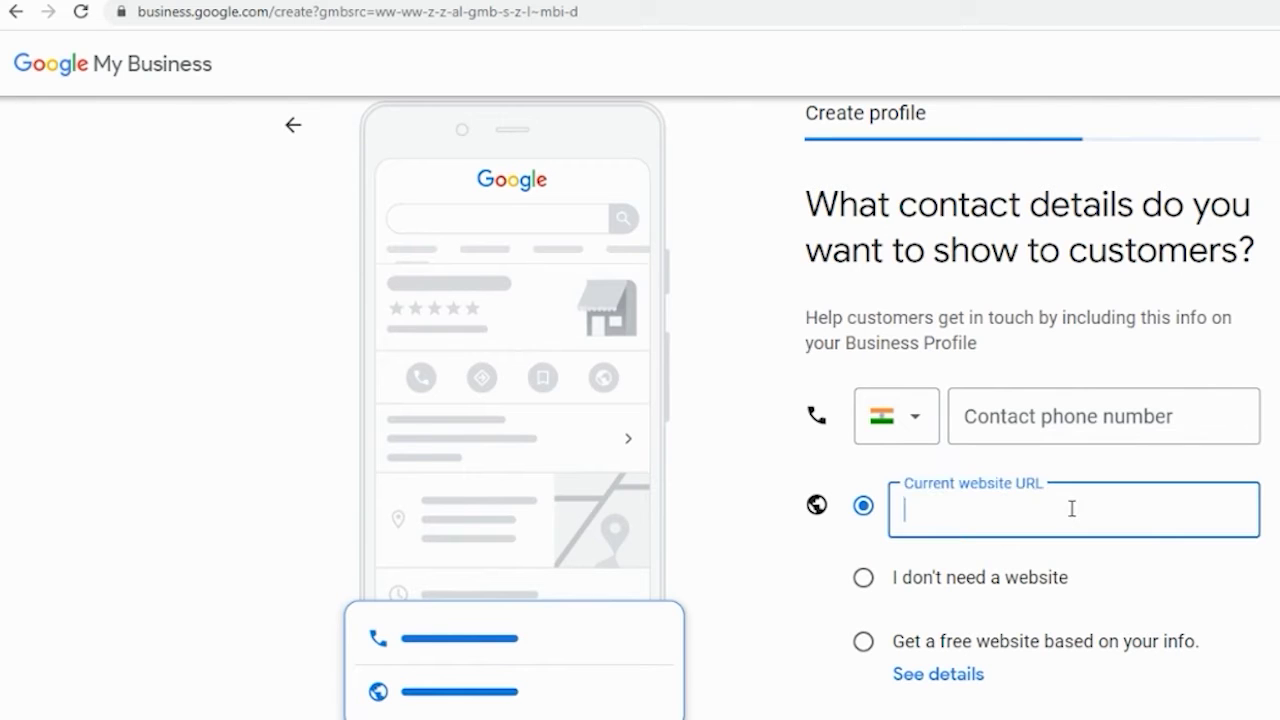
Look up thedigitalchapters.com in a temporary new tab, then close it.
key(ctrl+t)
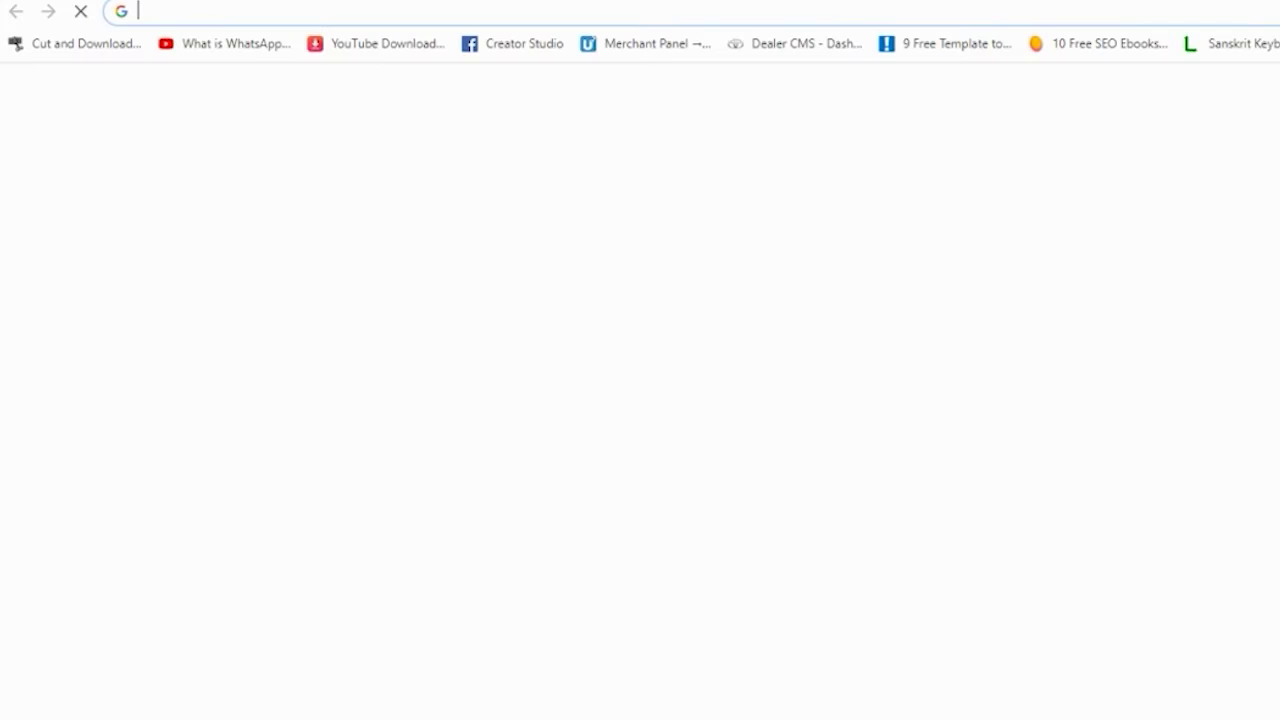
text(th)
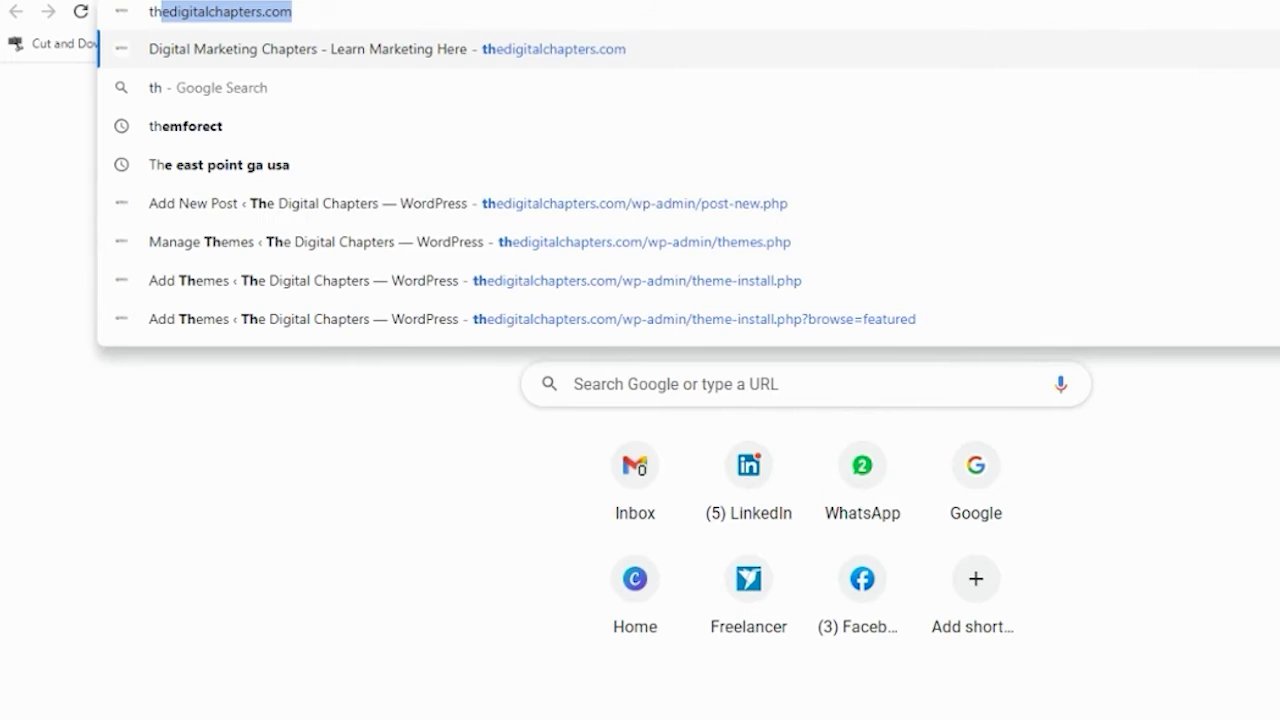
text(edigitalchapters.com)
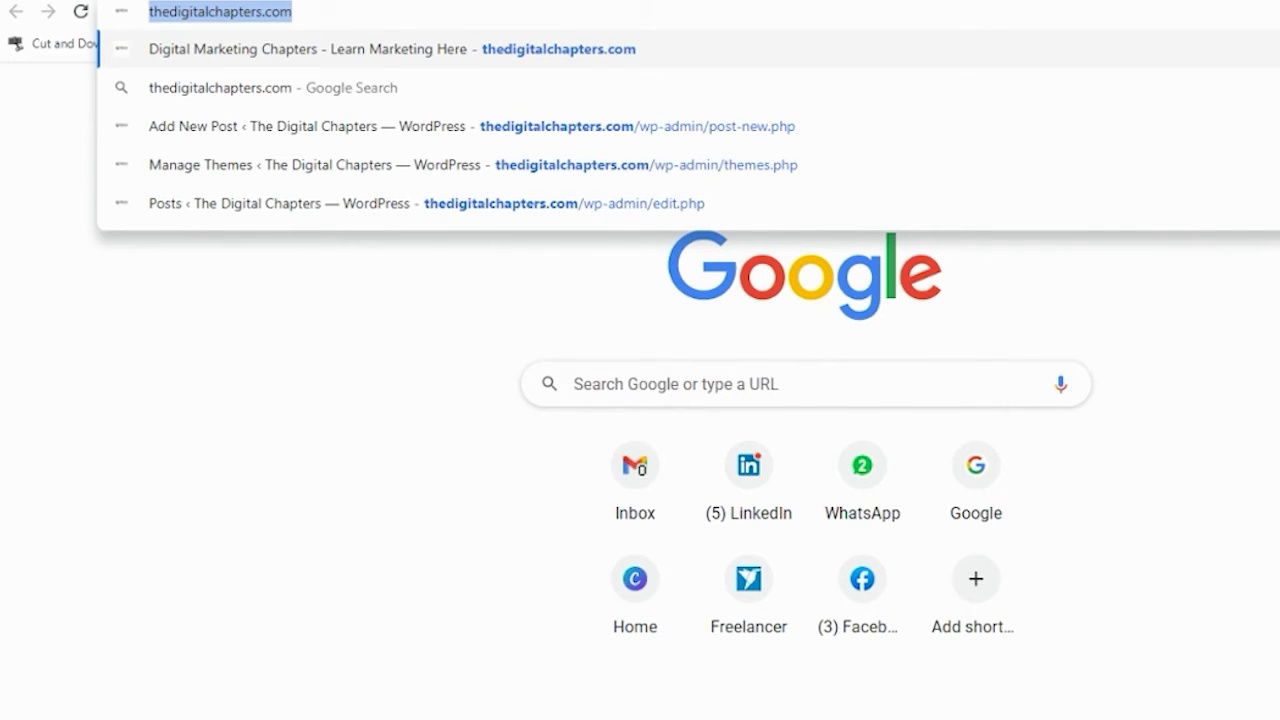
key(ctrl+w)
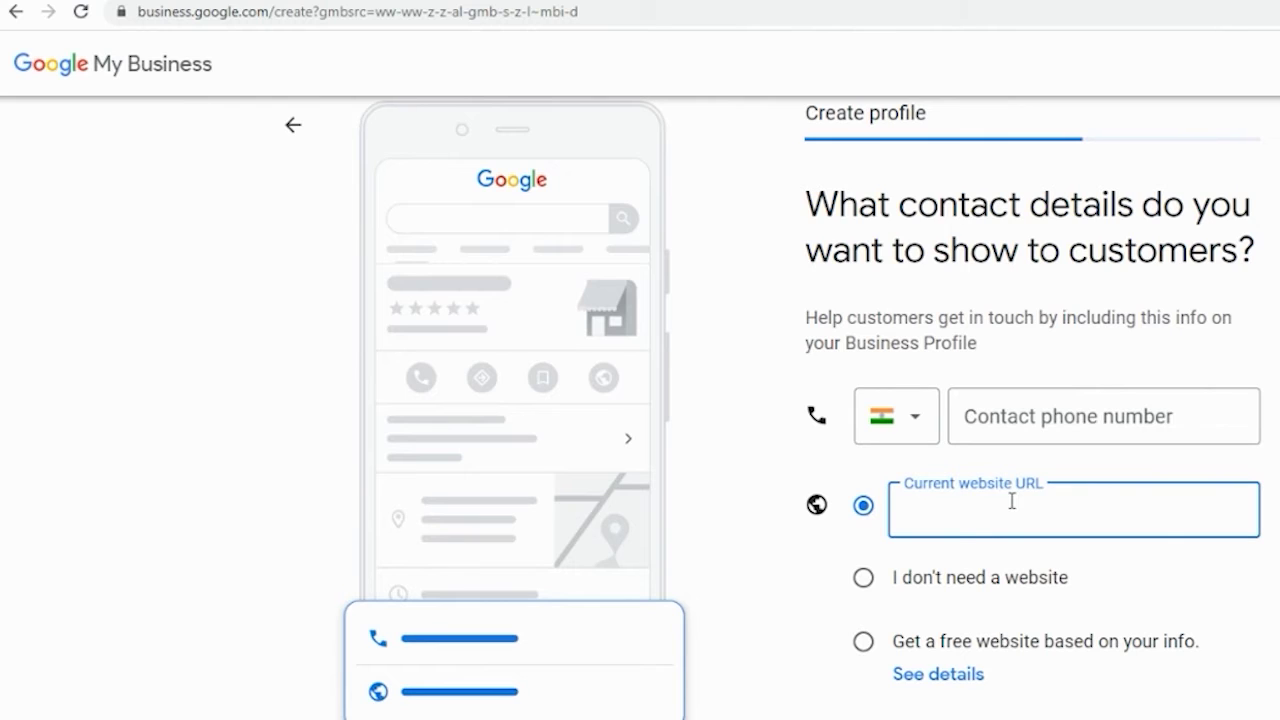
text(https://thedigitalchapters.com/)
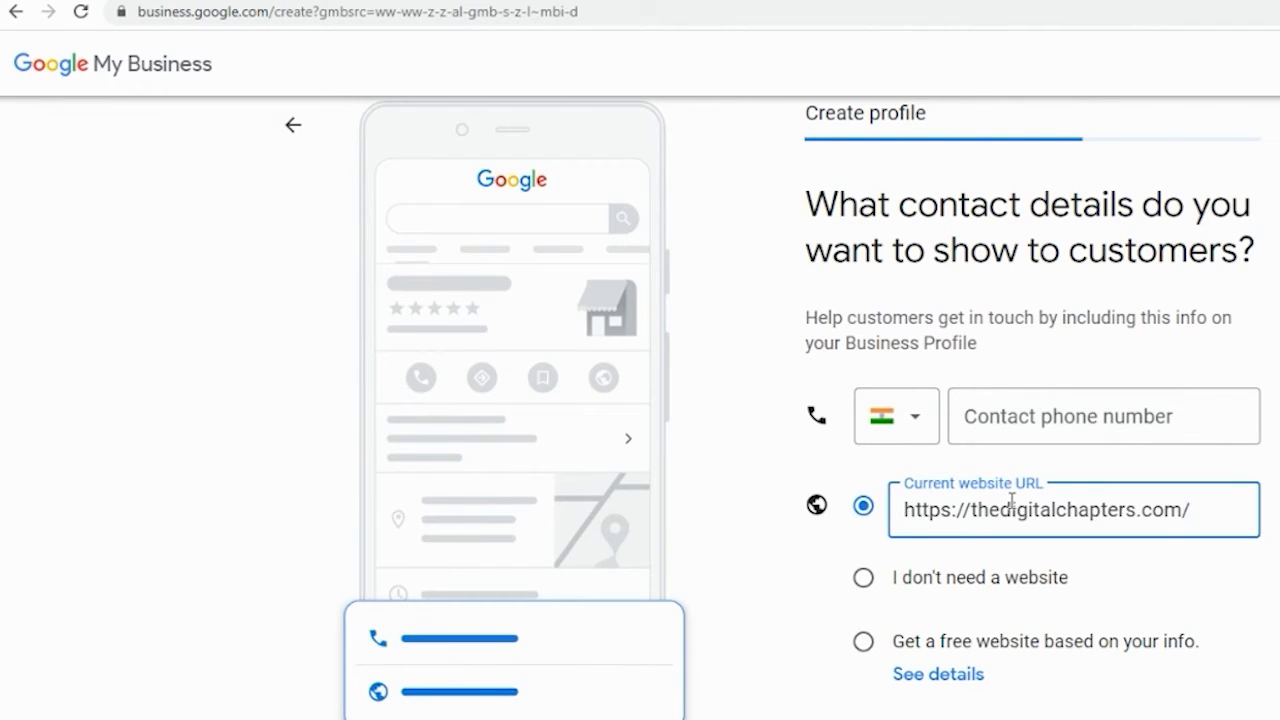
click(1035, 425)
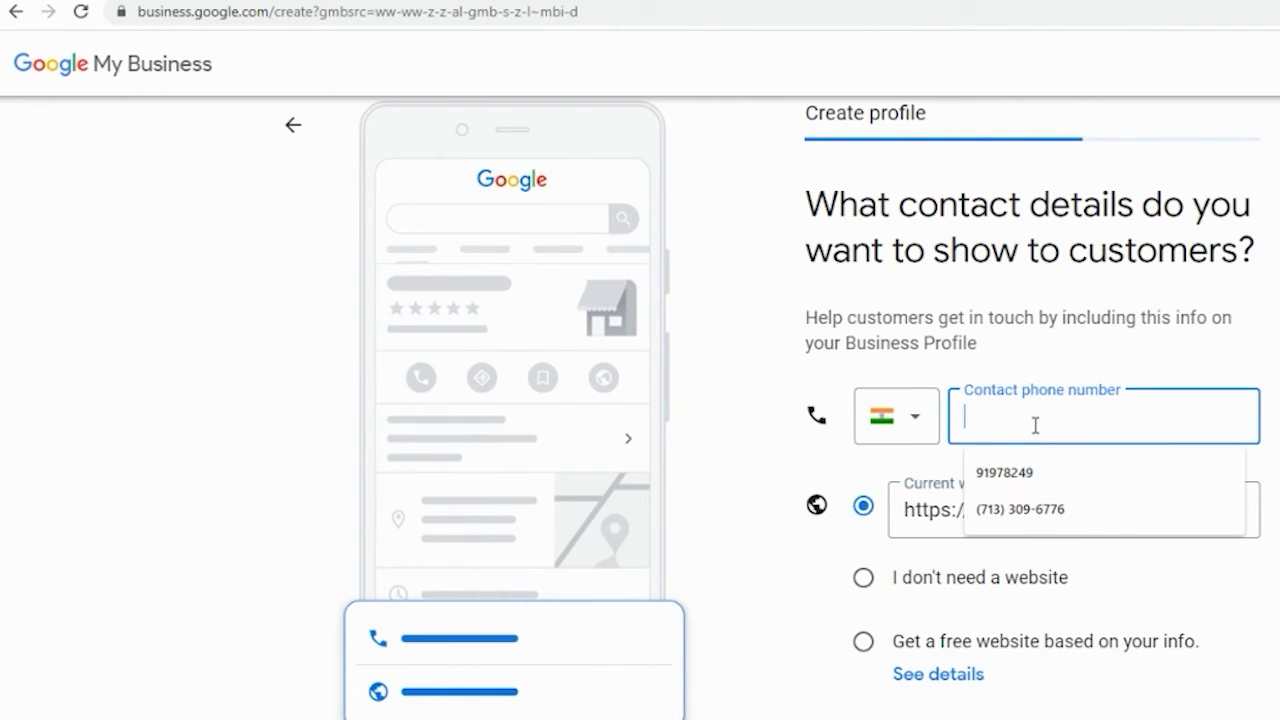
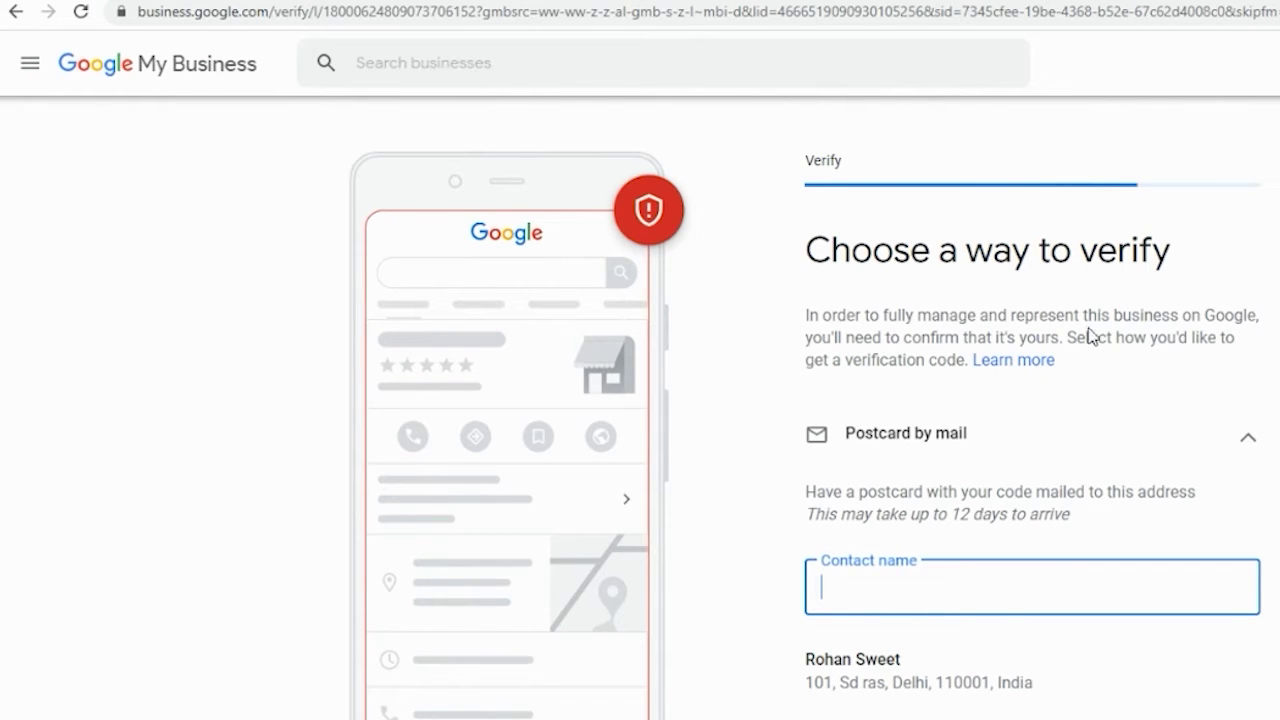
Browse the other verification options and reopen Postcard by mail.
scroll(1269, 399, down, 3)
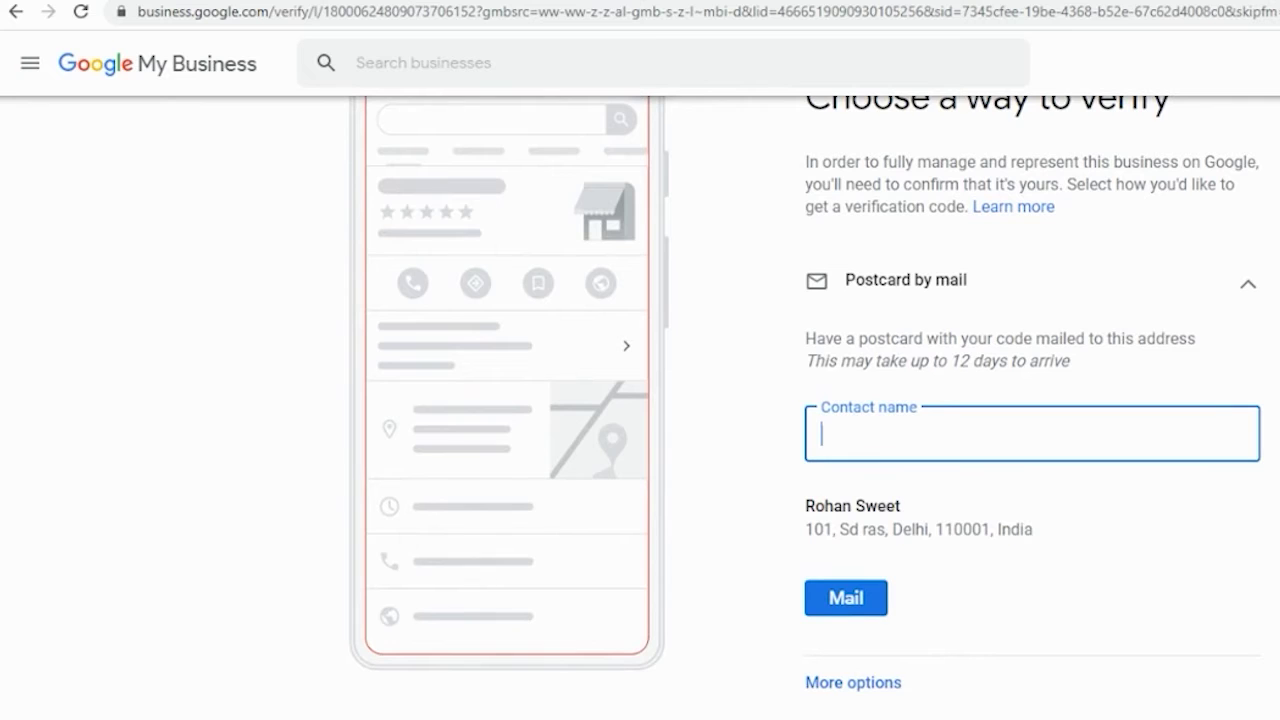
click(1240, 290)
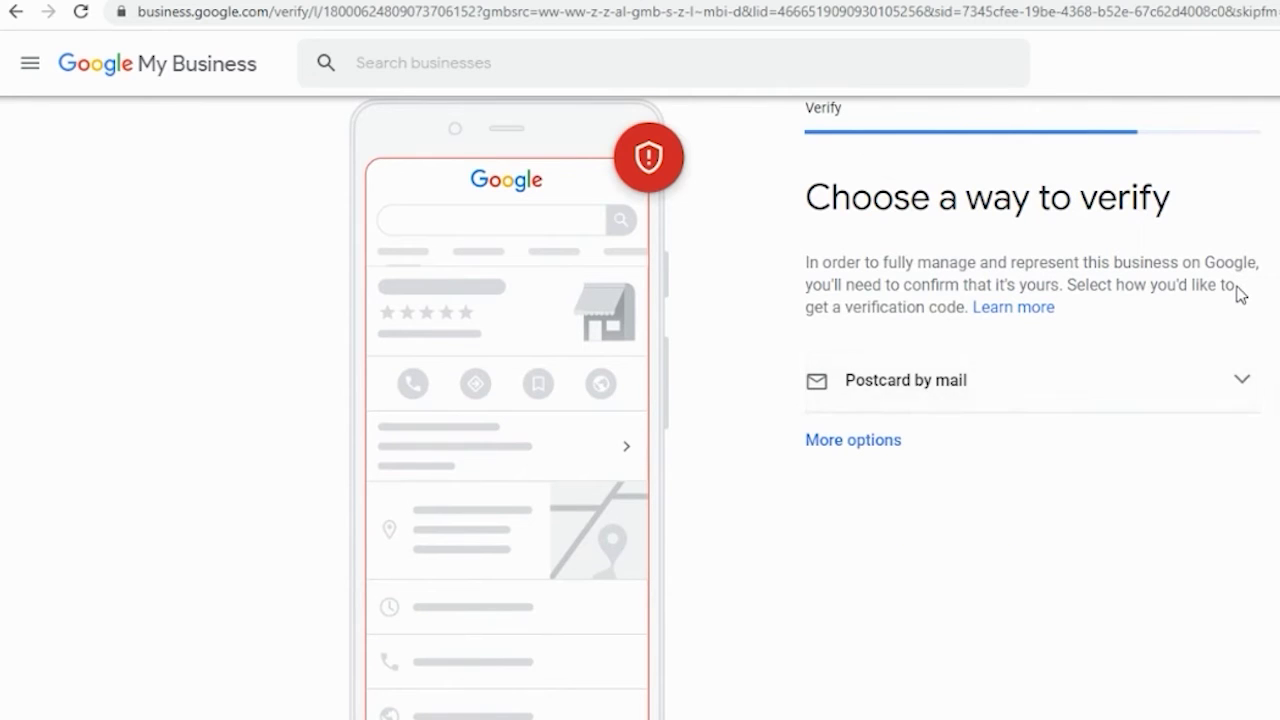
click(856, 448)
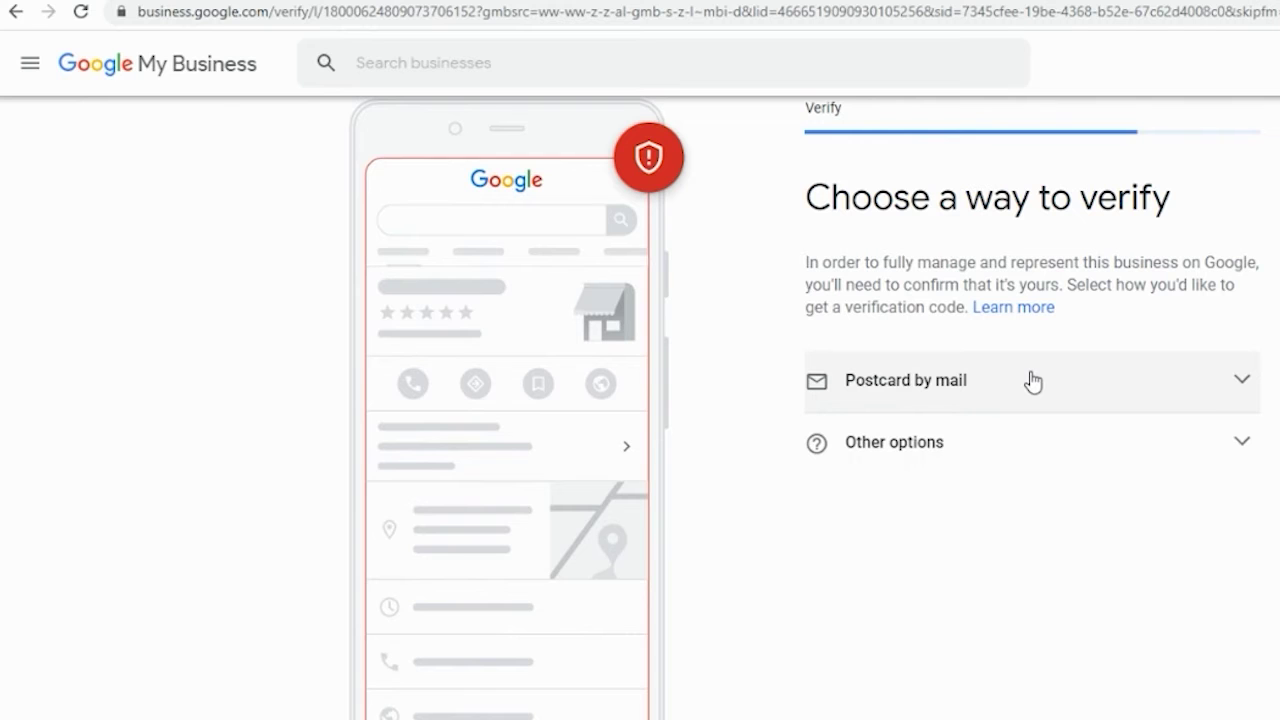
click(1040, 460)
click(1071, 409)
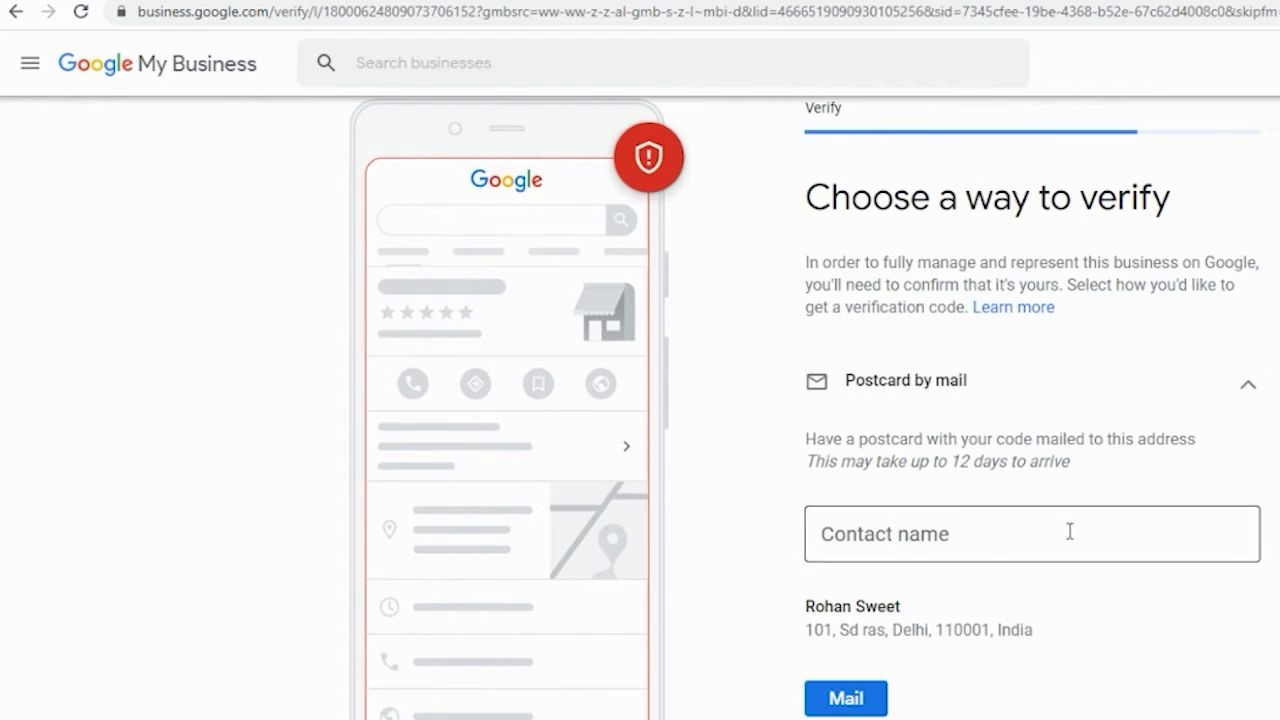
scroll(1105, 621, down, 1)
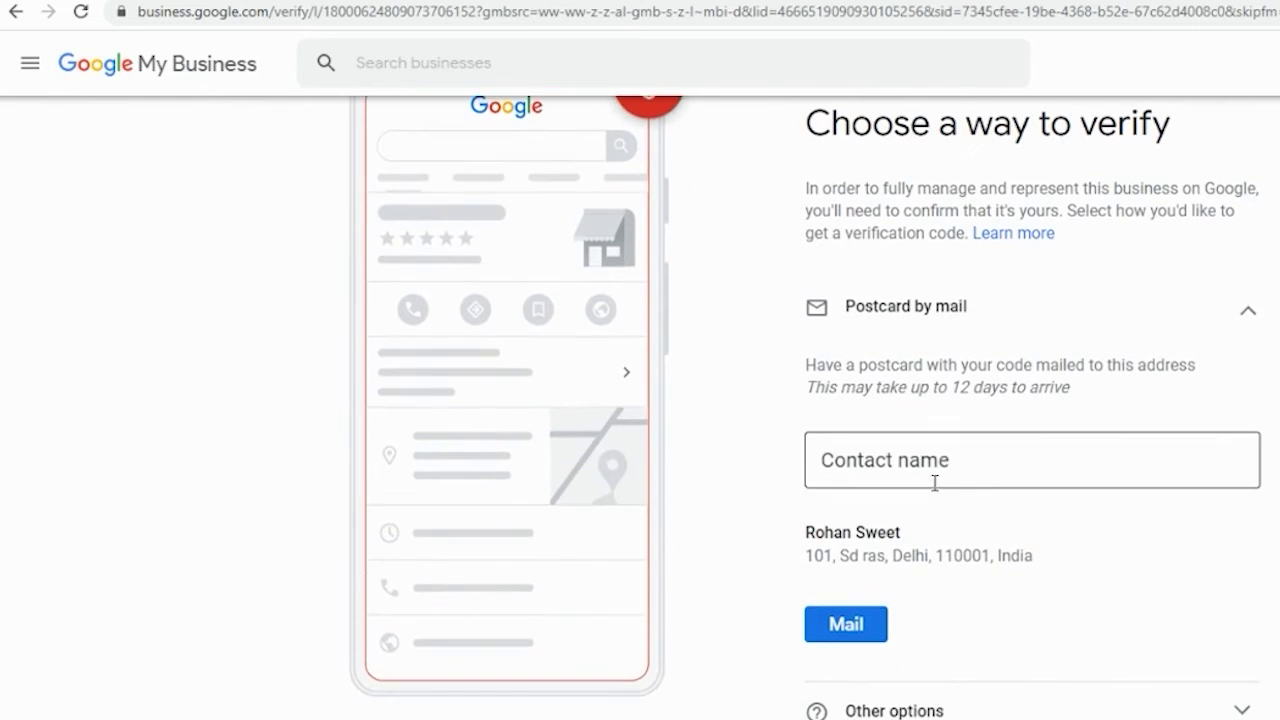
scroll(934, 486, up, 1)
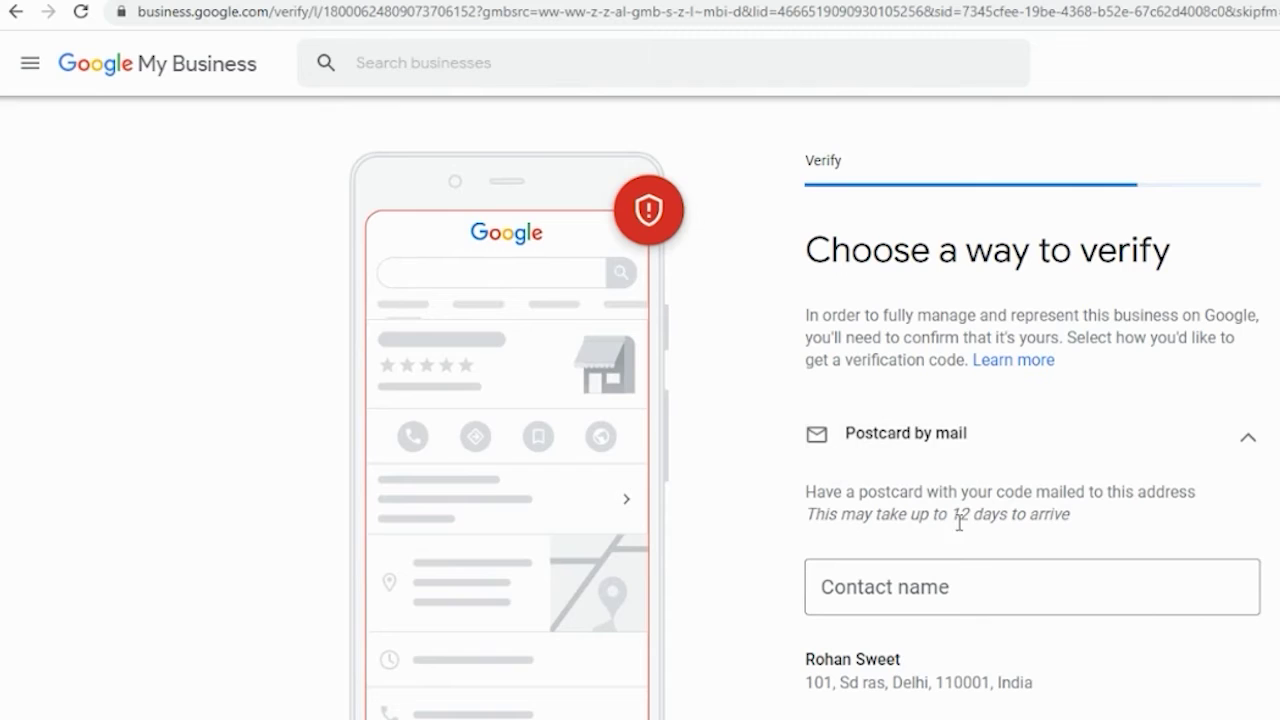
Enter contact name 'TDCH' and request the verification postcard.
click(911, 591)
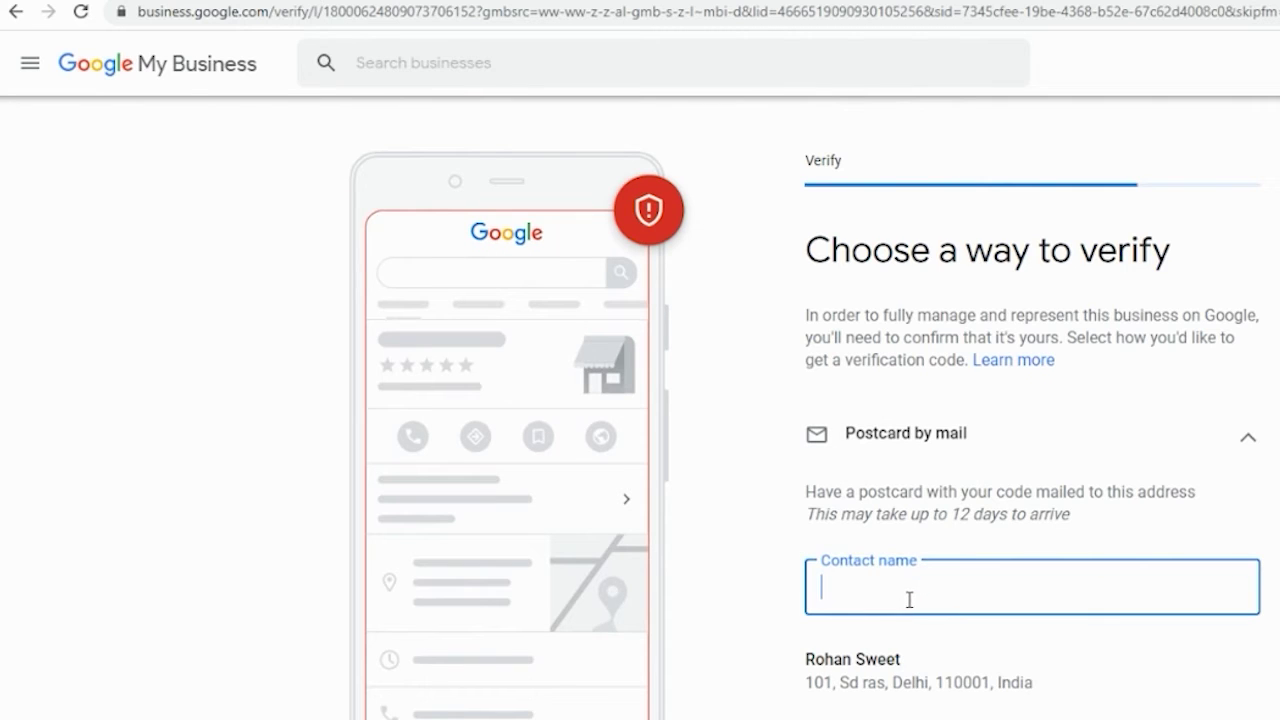
text(TDCH)
key(Tab)
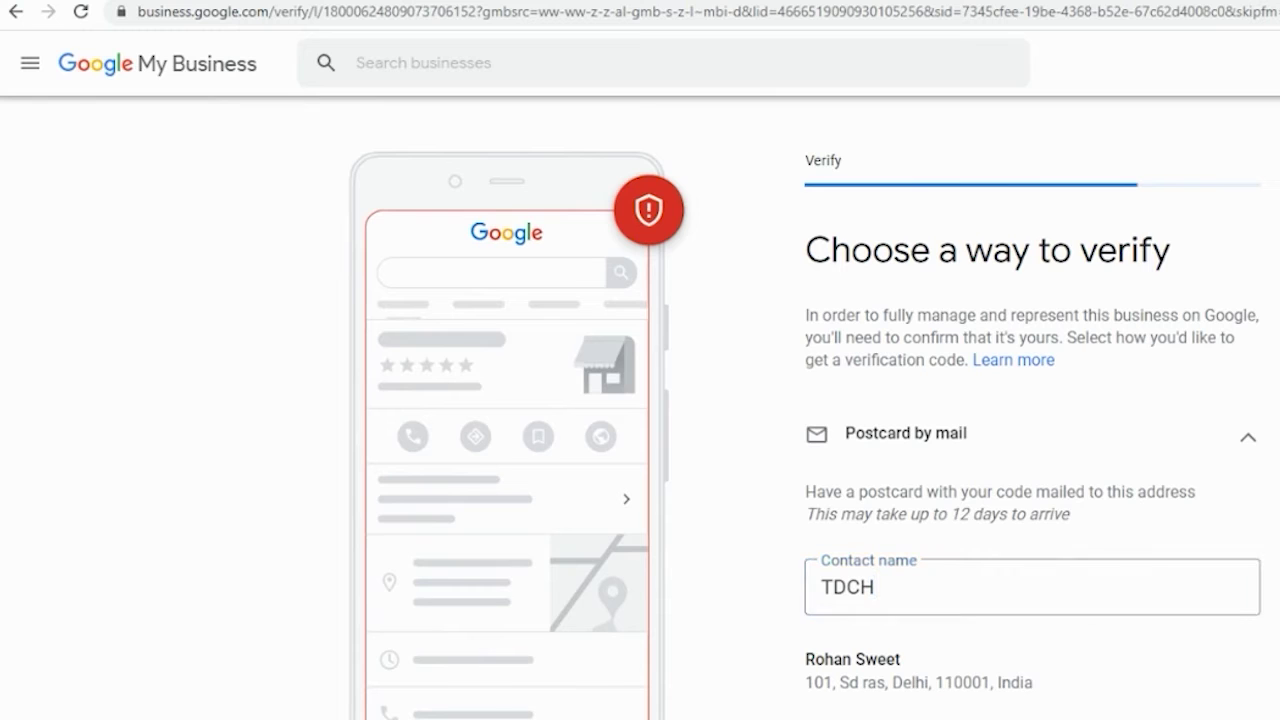
key(Return)
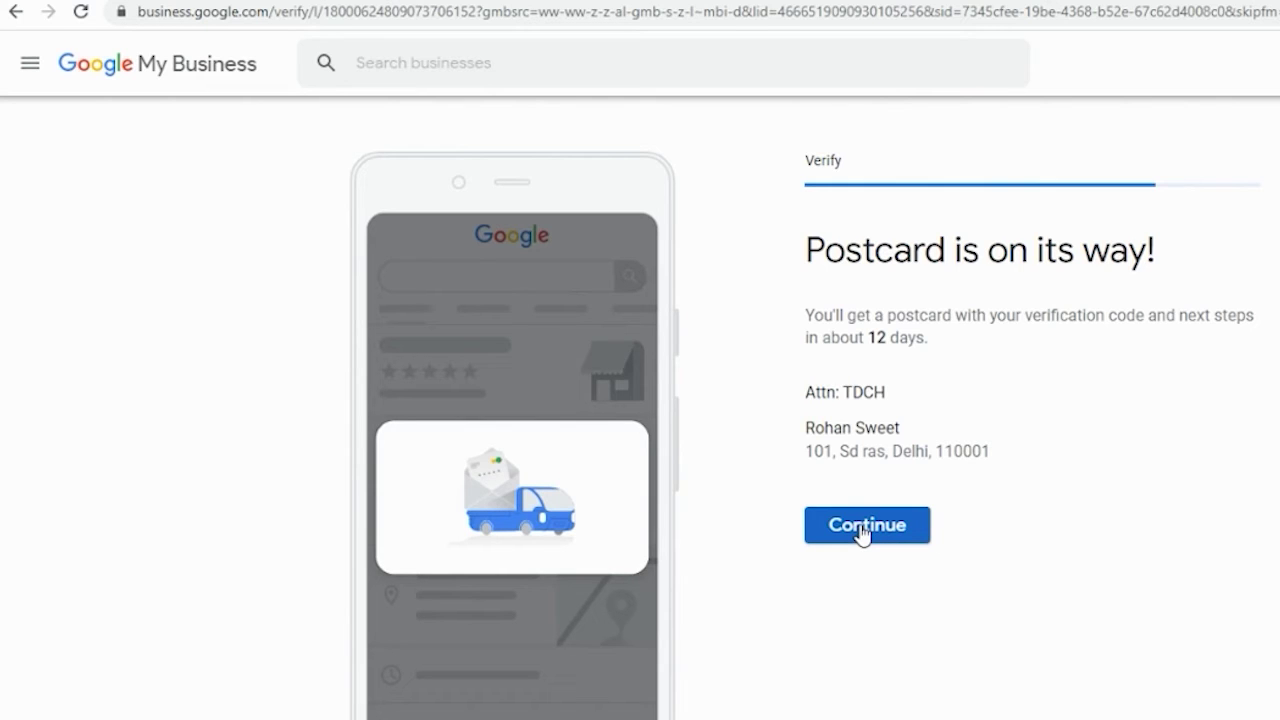
Continue past the postcard confirmation and through the business hours step.
click(862, 533)
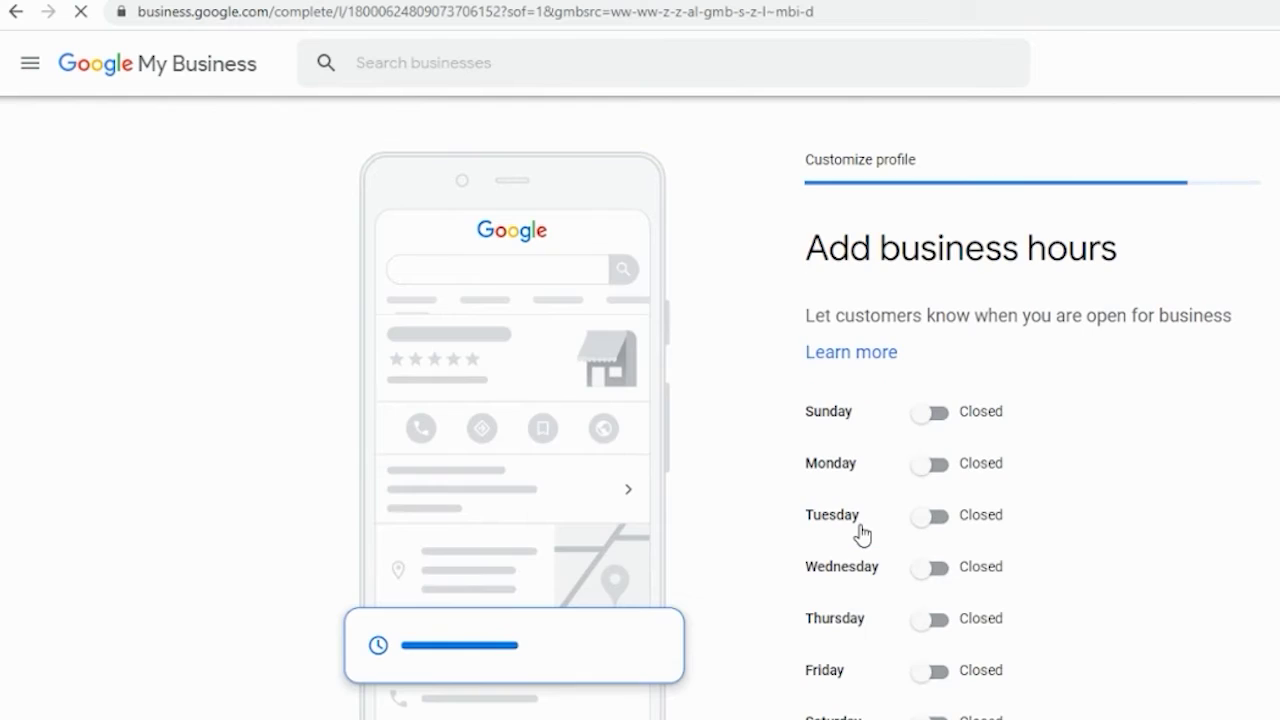
scroll(1256, 413, down, 1)
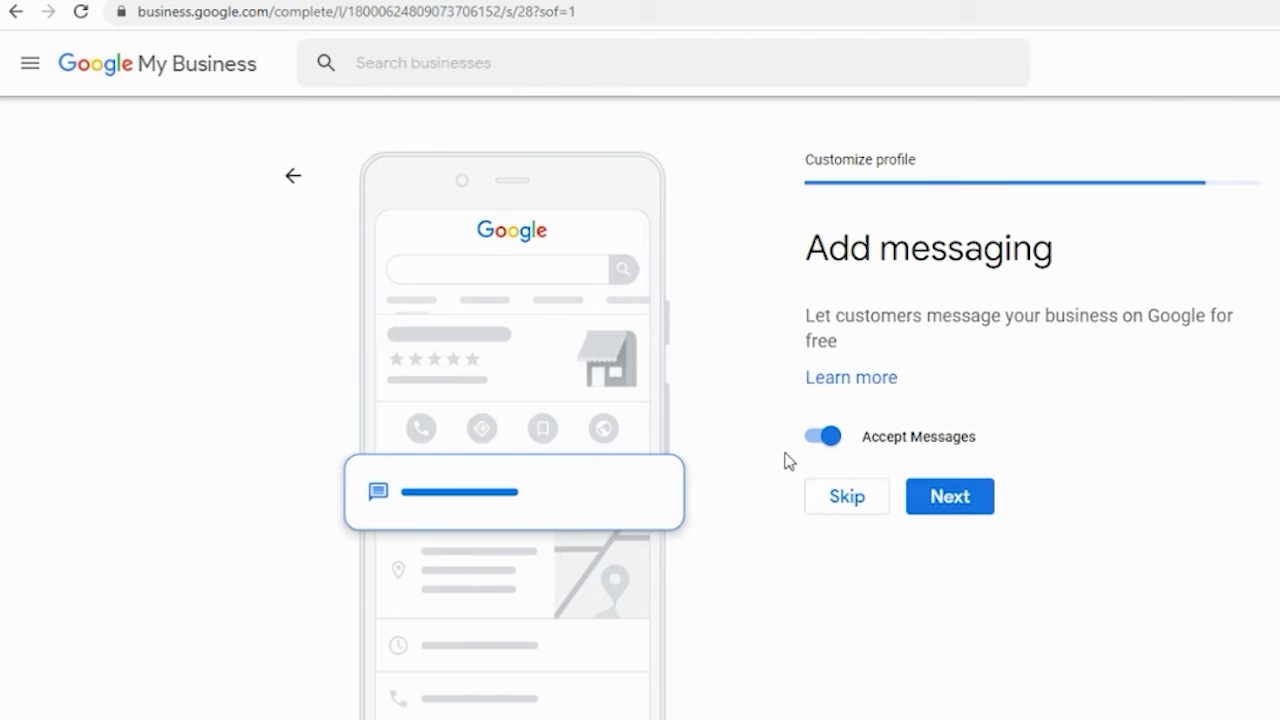
Turn off Accept Messages, then skip the messaging, description and photos steps.
click(810, 443)
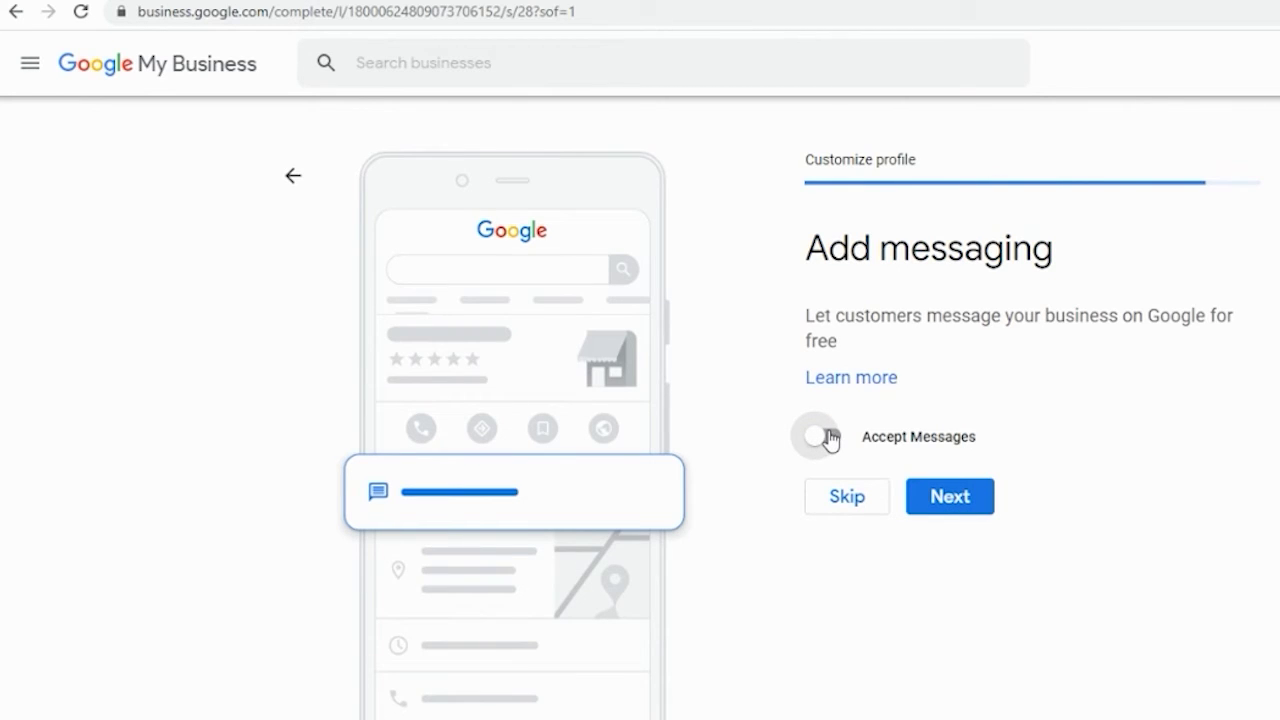
click(840, 498)
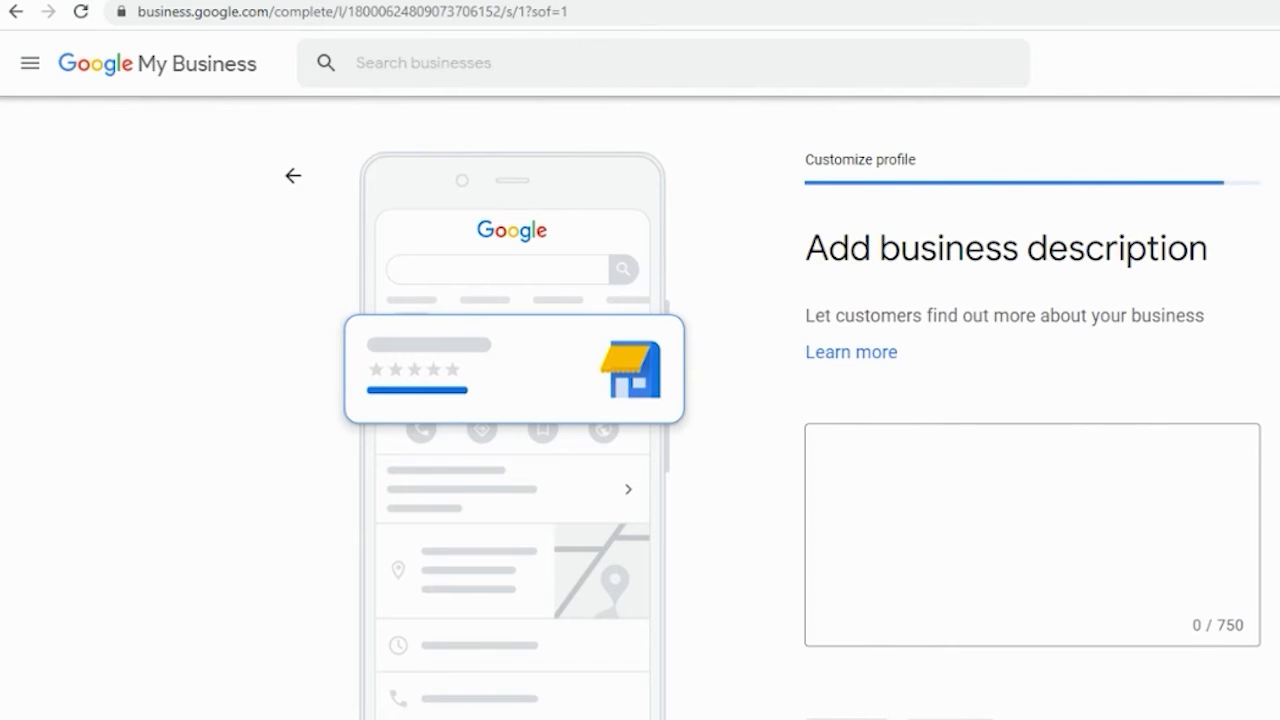
click(848, 716)
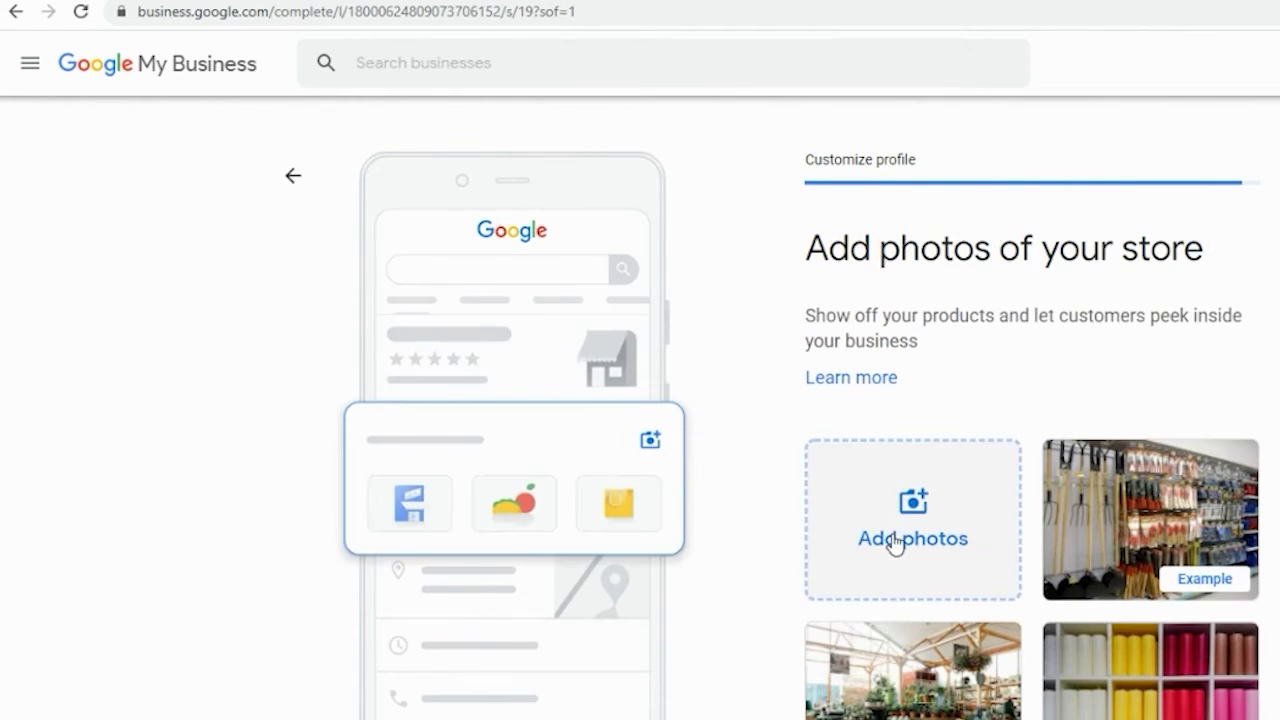
scroll(891, 543, down, 3)
scroll(985, 302, up, 3)
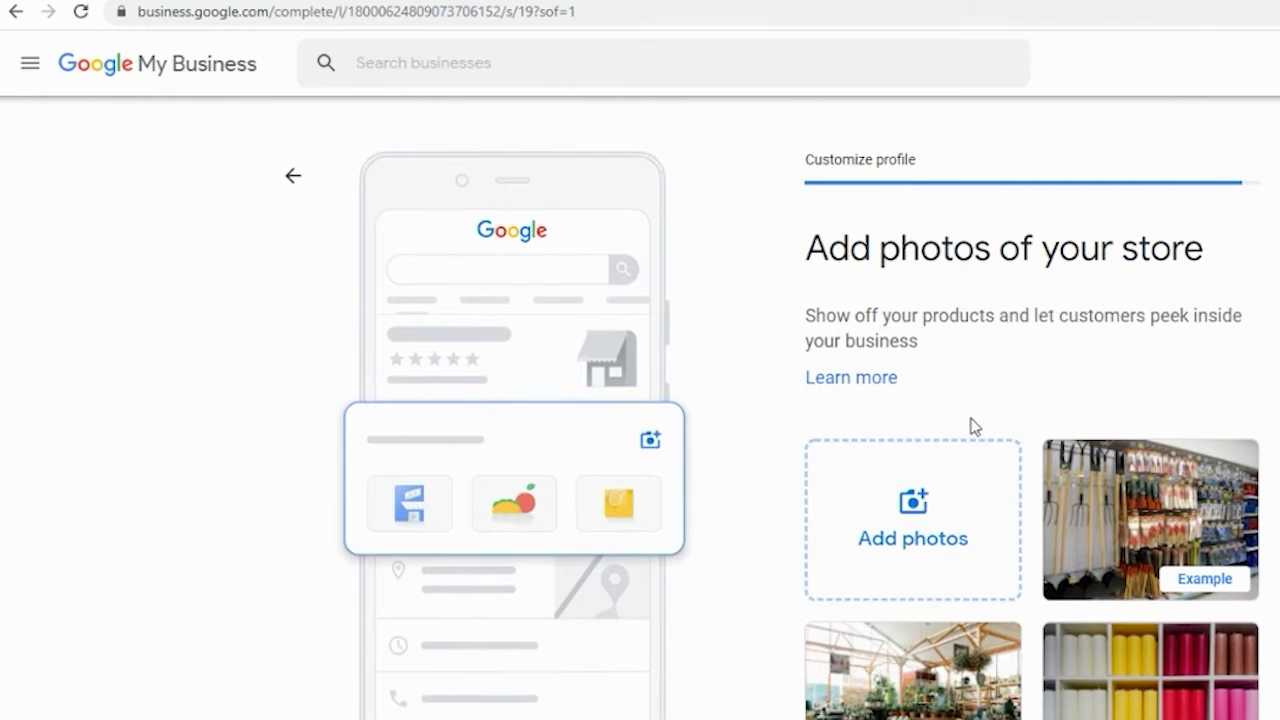
scroll(968, 418, down, 2)
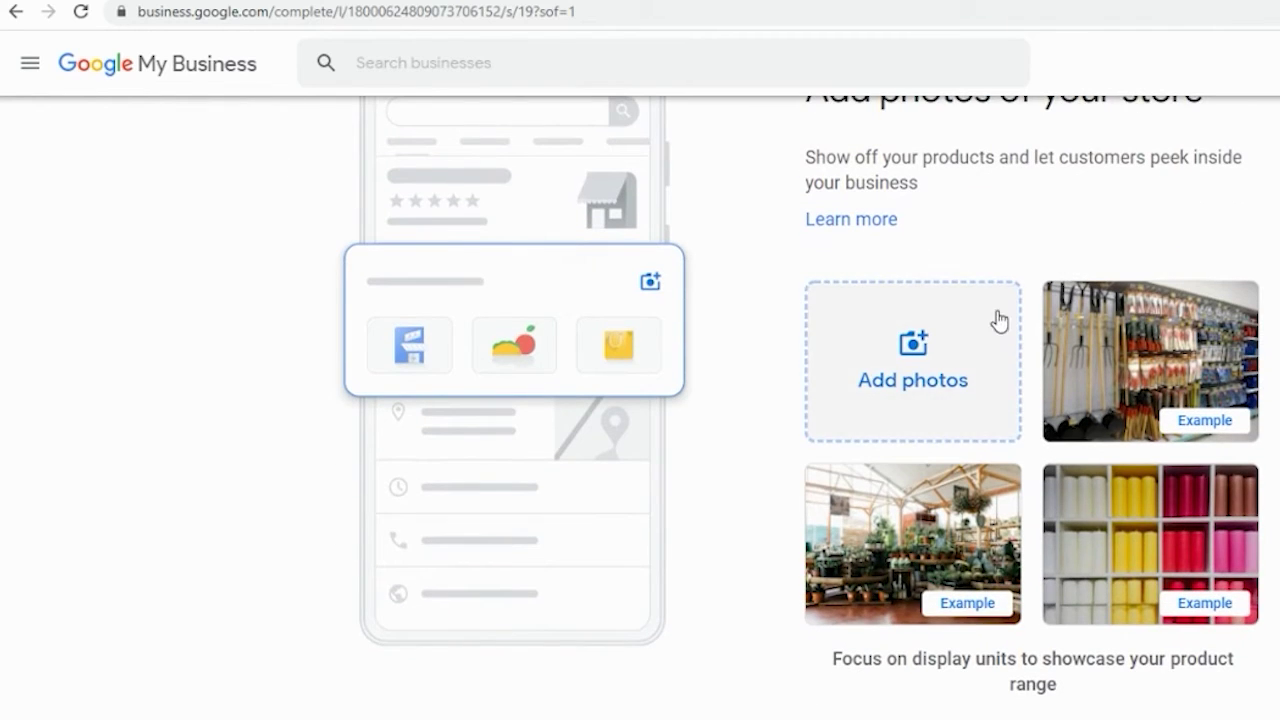
scroll(1054, 234, up, 2)
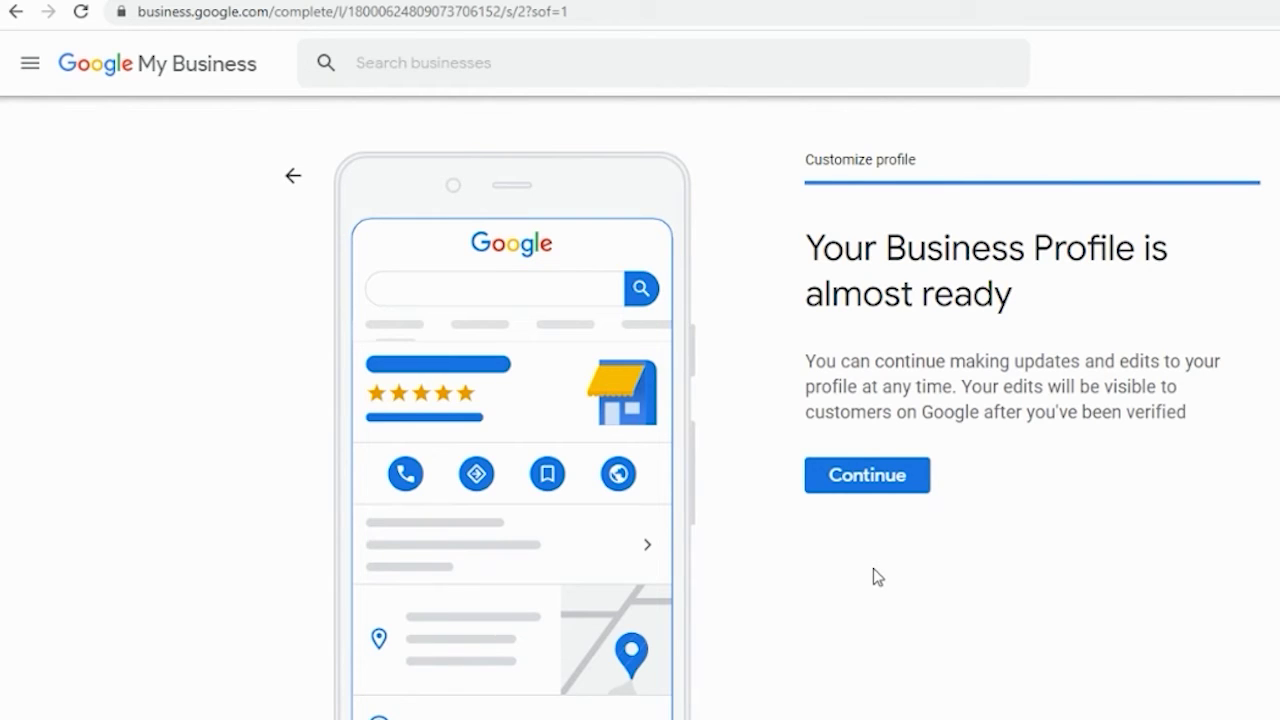
Finish setup and view the Delhi listing's empty Posts page.
click(845, 486)
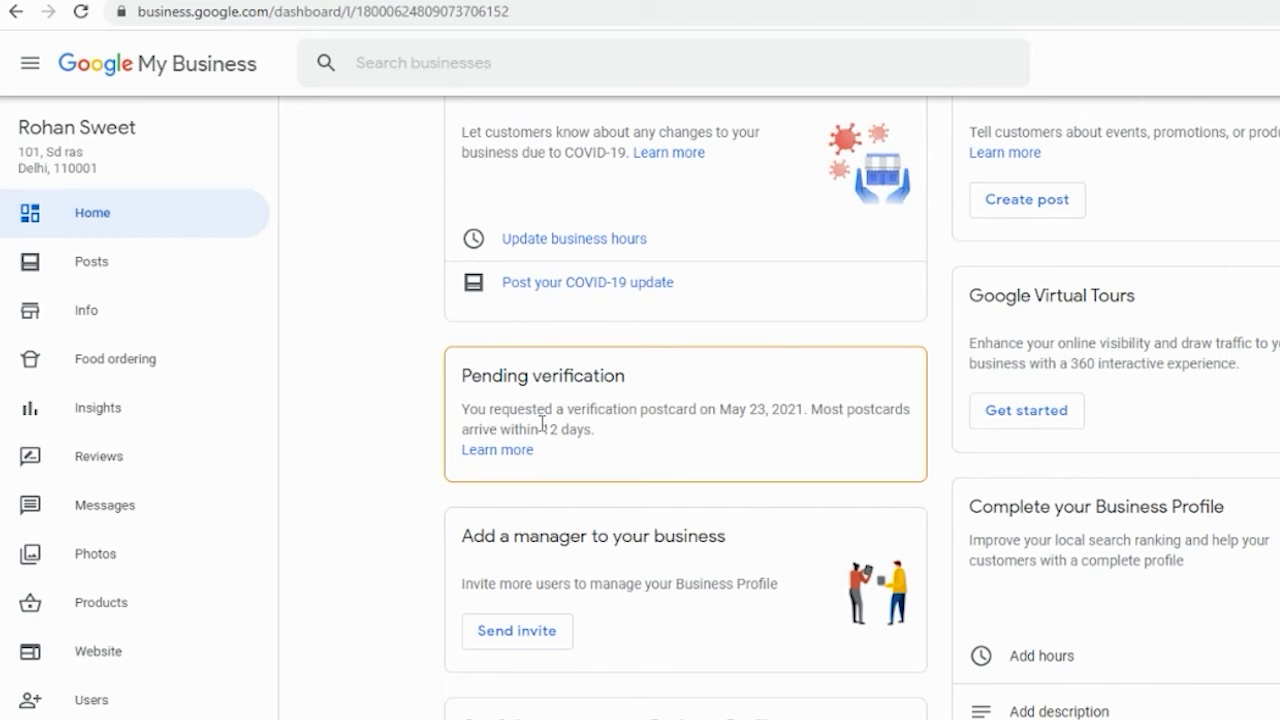
scroll(541, 424, down, 4)
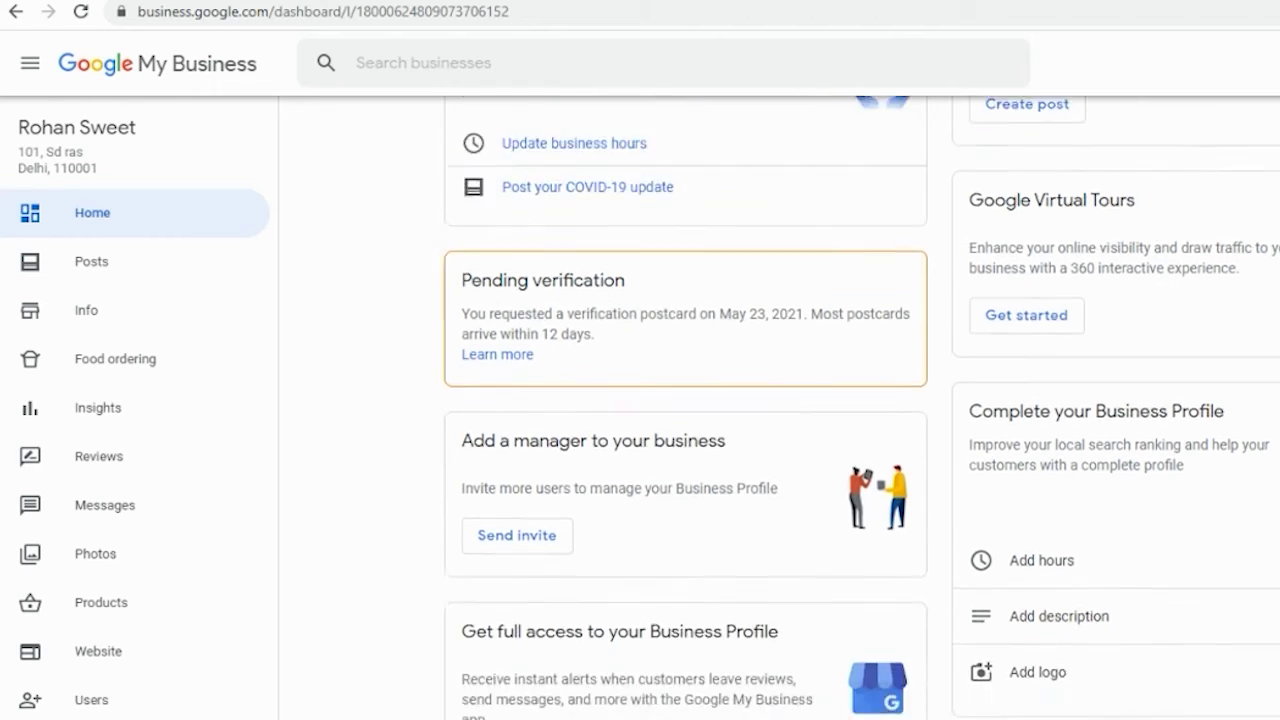
scroll(1148, 426, up, 2)
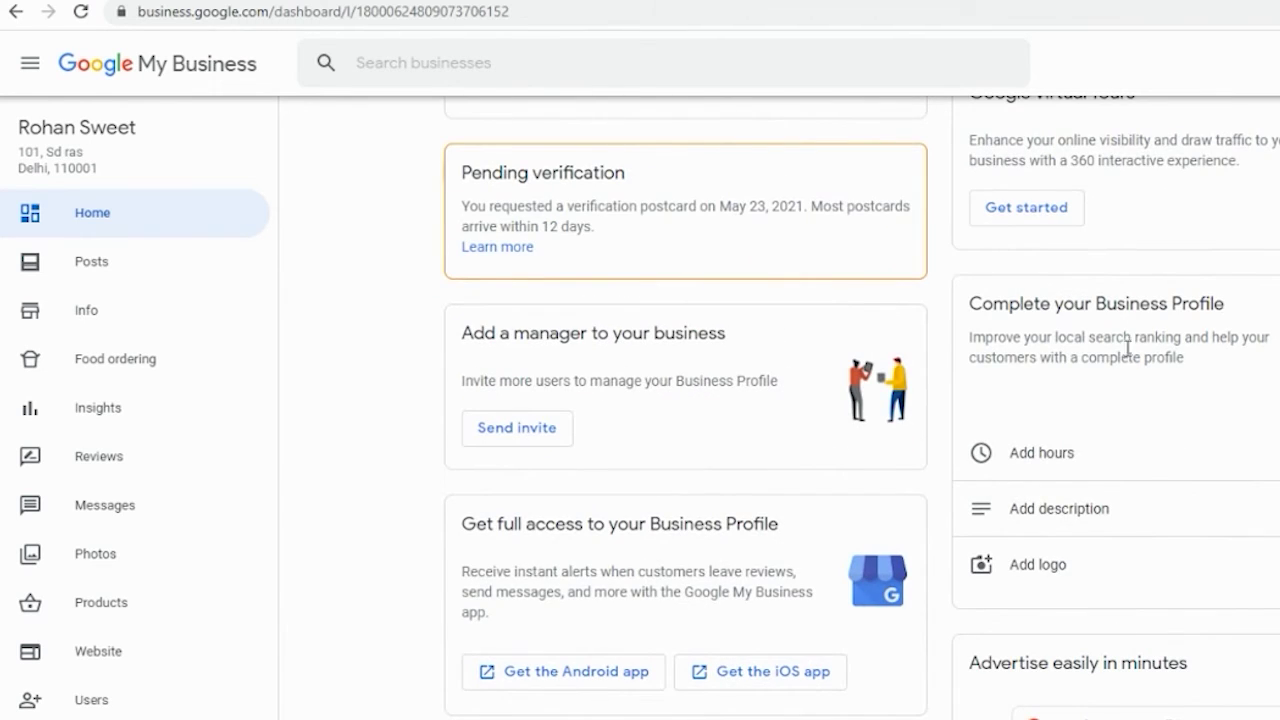
scroll(1203, 606, up, 2)
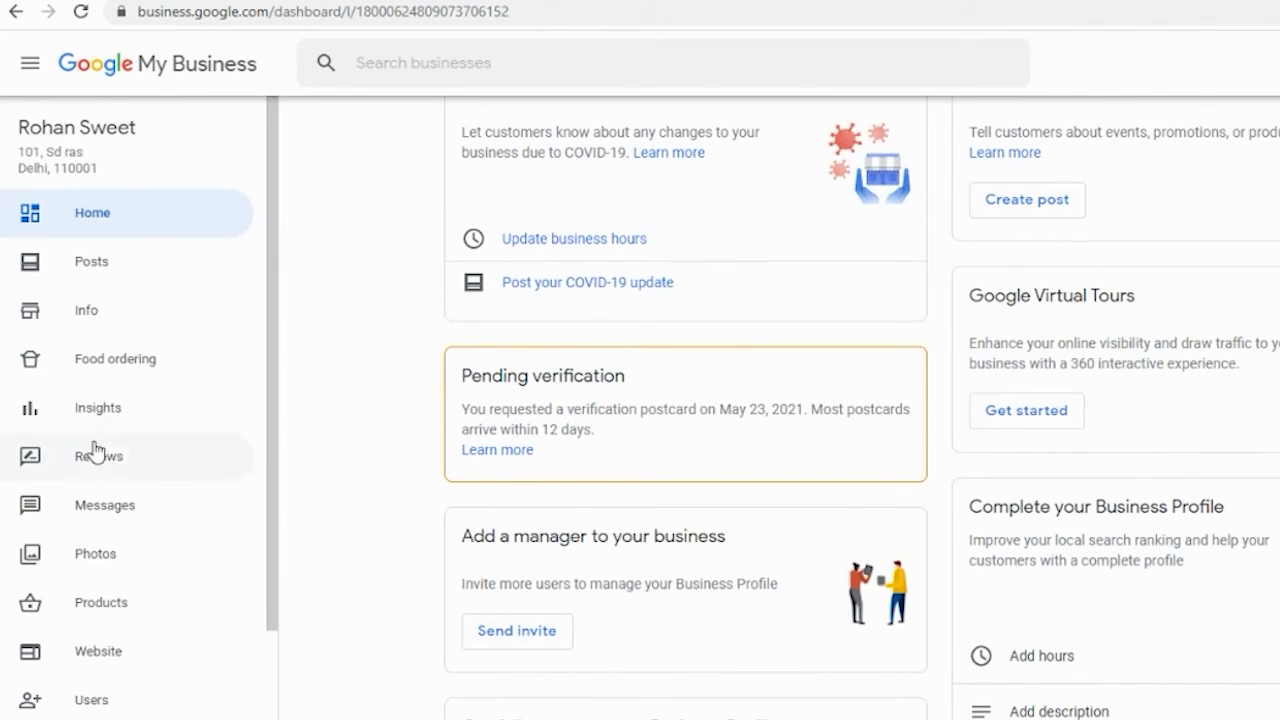
click(94, 264)
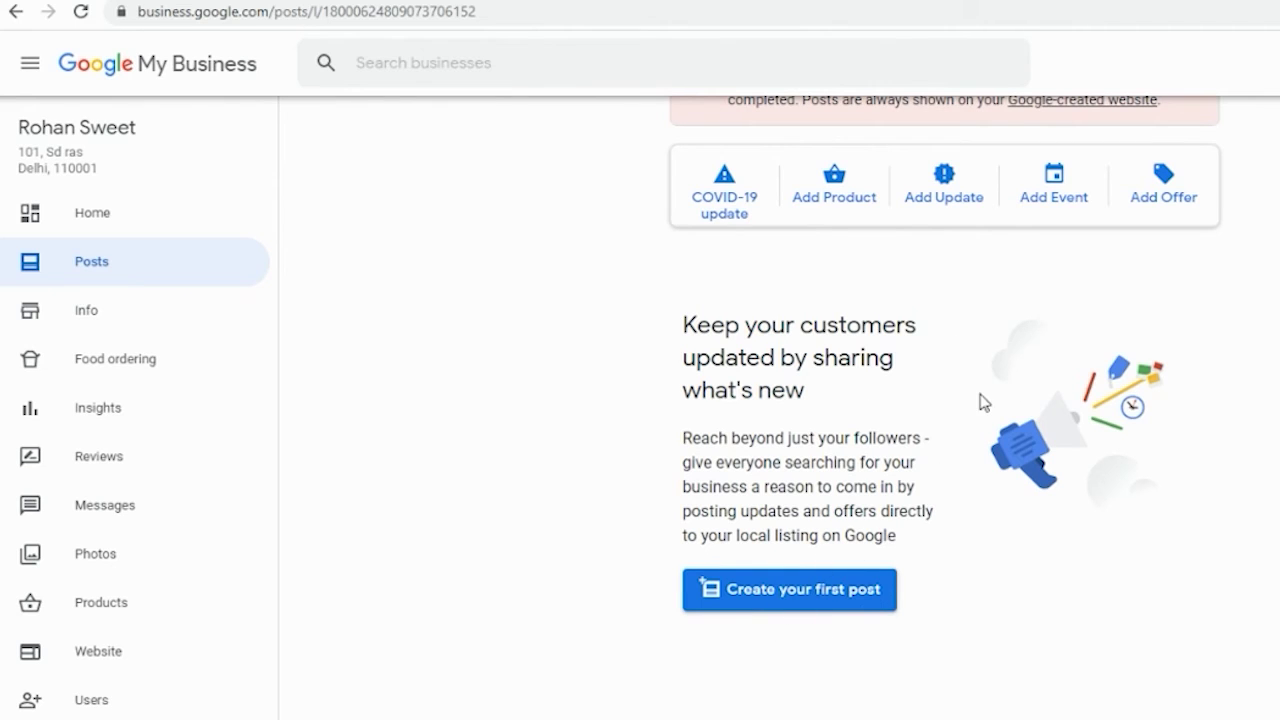
Scroll through the 21 managed businesses and open TheDigitalChapters profile.
click(122, 72)
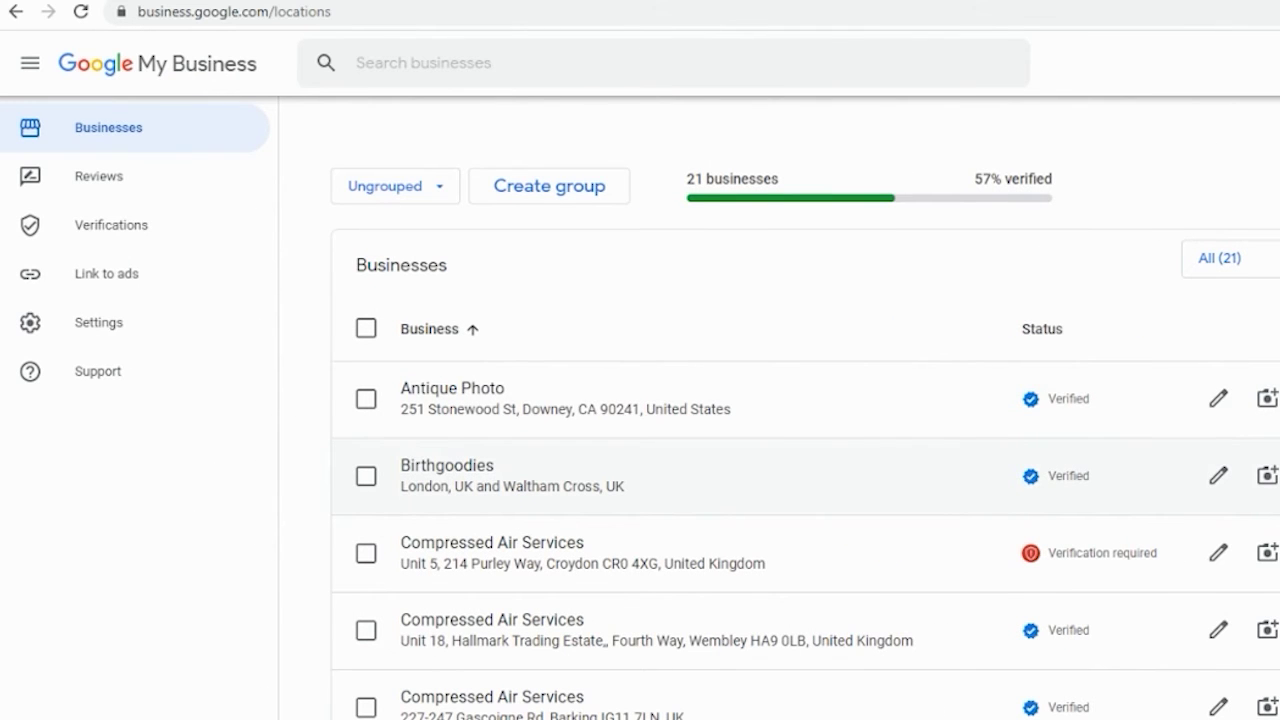
scroll(805, 440, down, 4)
scroll(805, 410, up, 2)
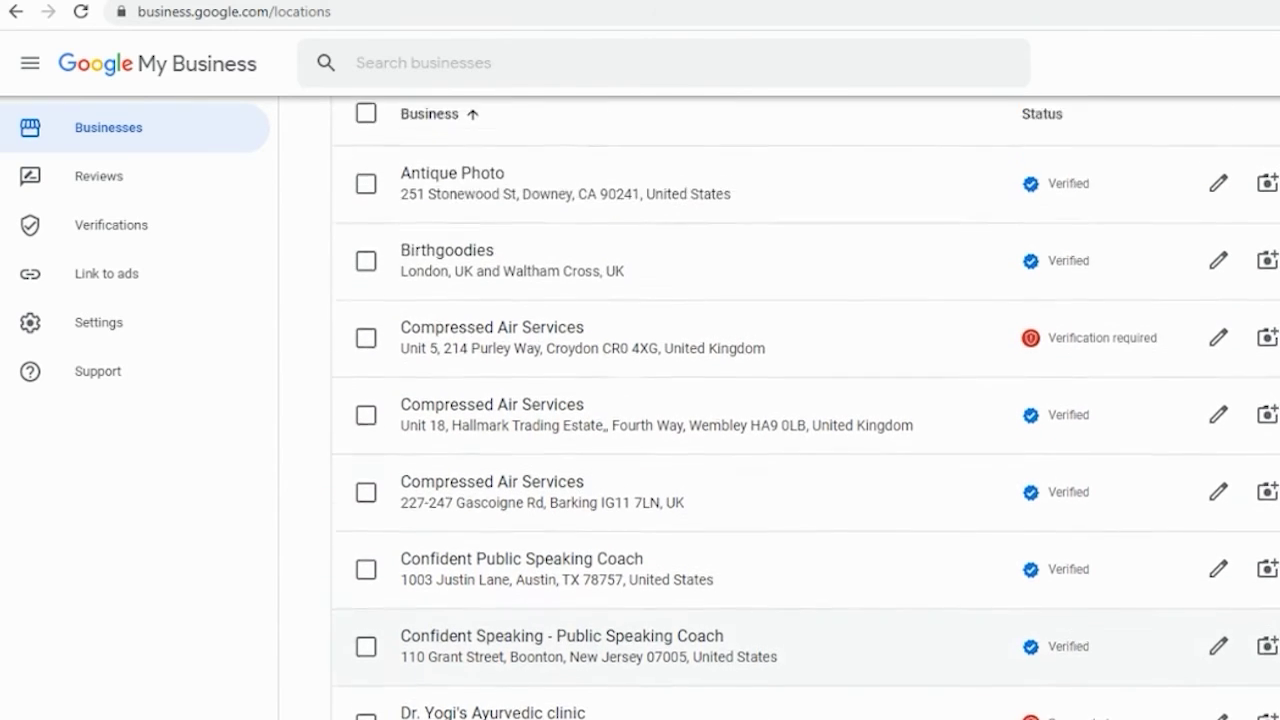
scroll(805, 410, down, 6)
scroll(805, 410, down, 5)
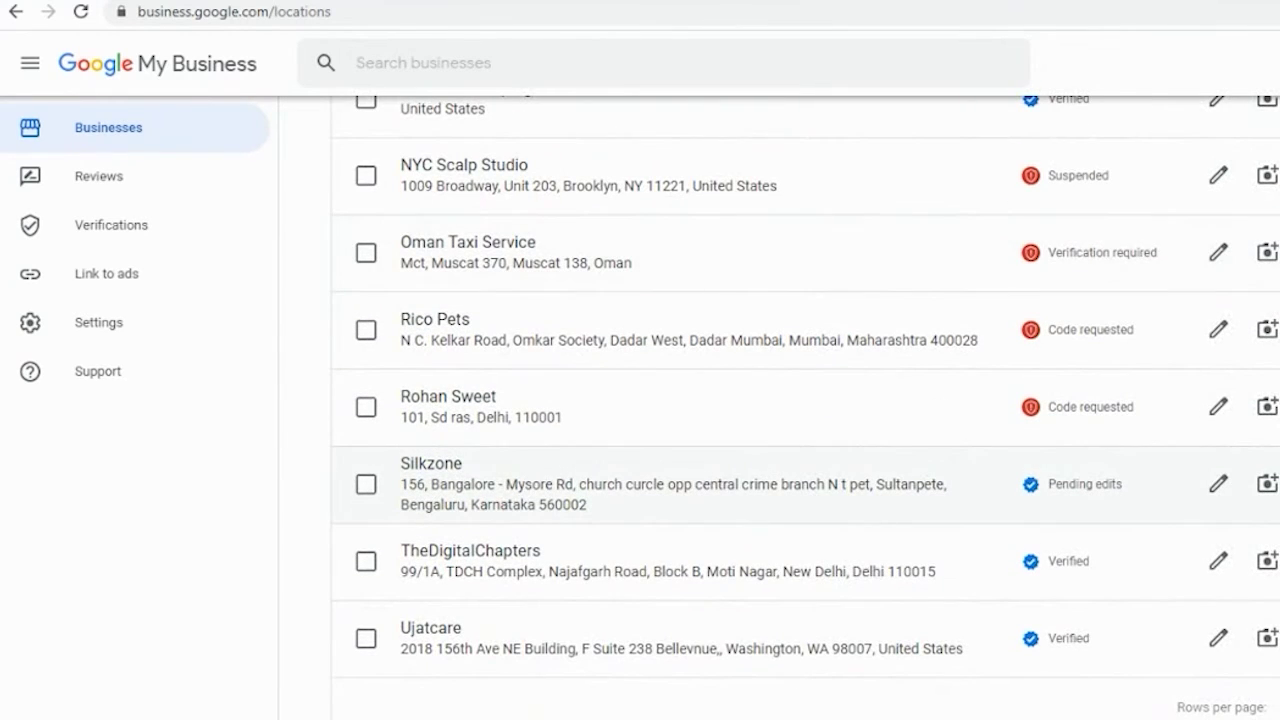
click(421, 562)
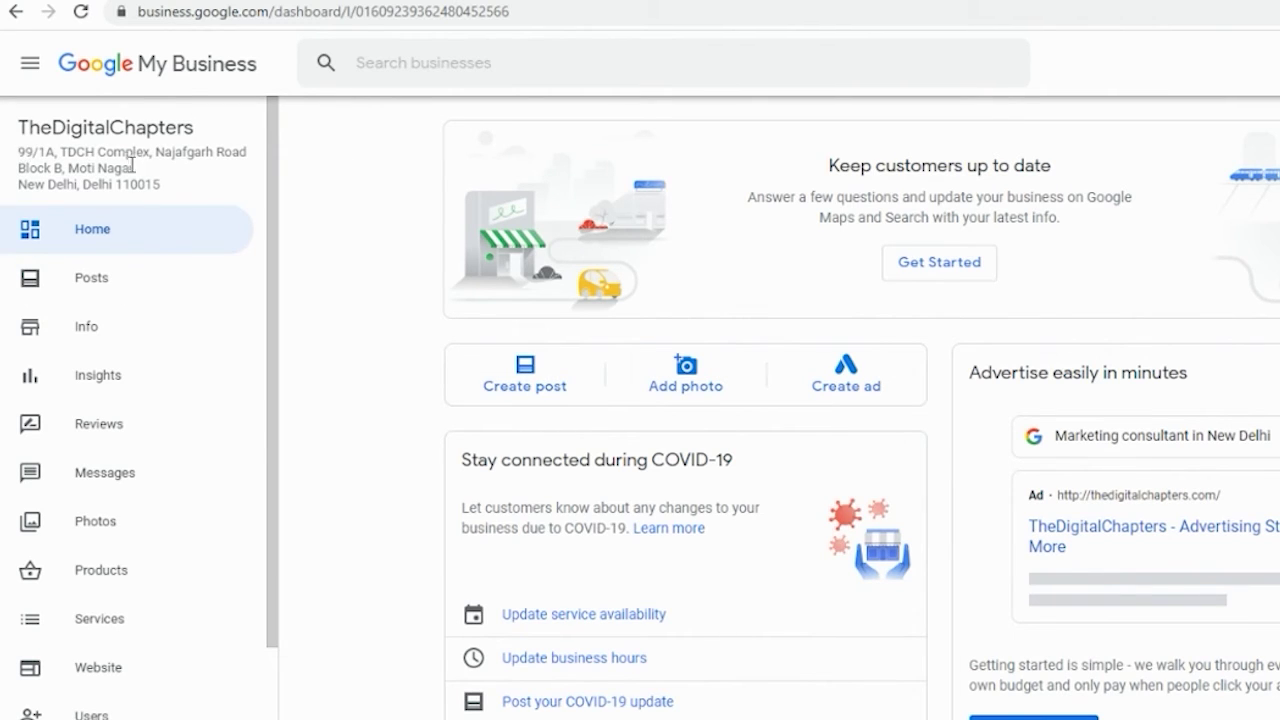
Review the business posts, filtering by Events and then Offers, and return to the Info page.
click(120, 284)
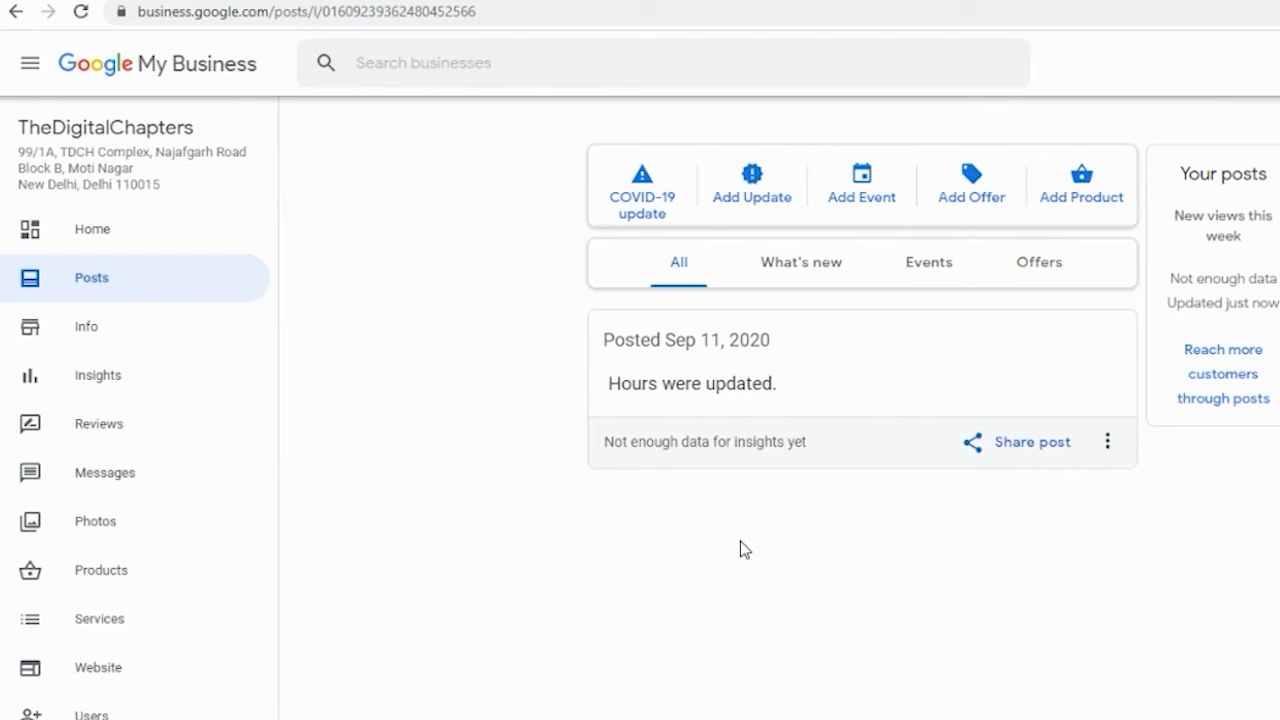
click(921, 281)
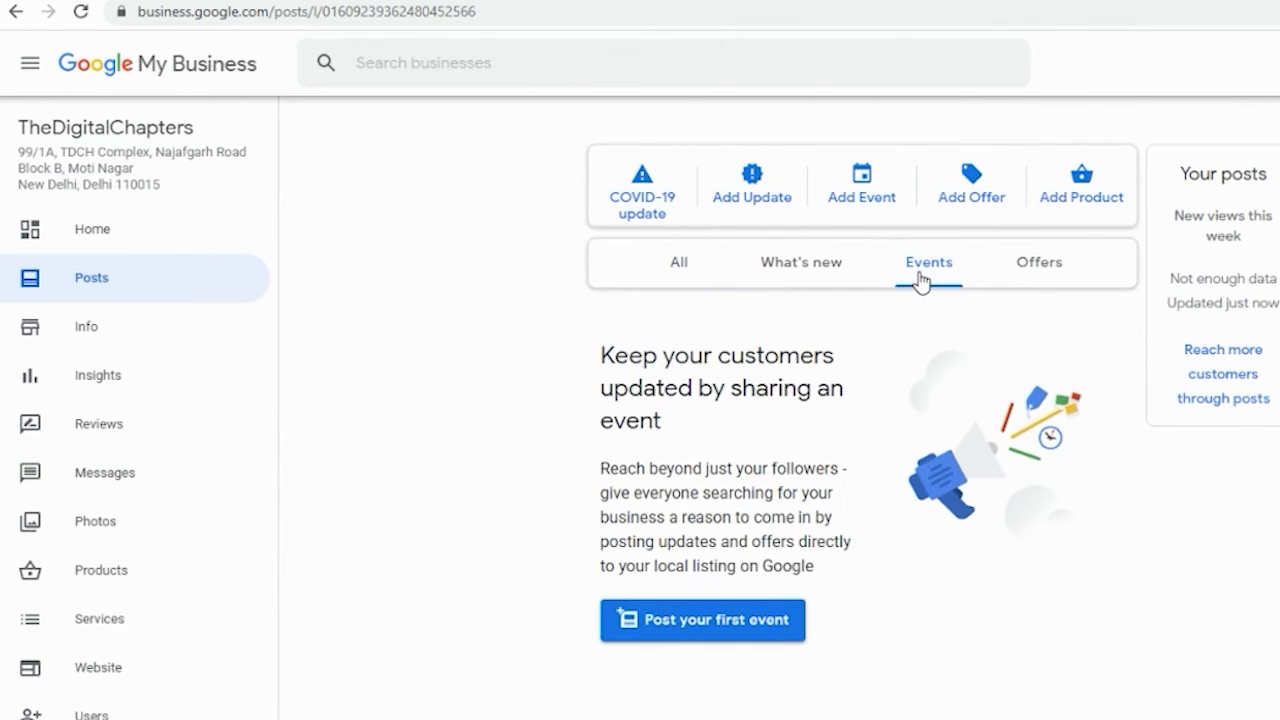
click(1043, 285)
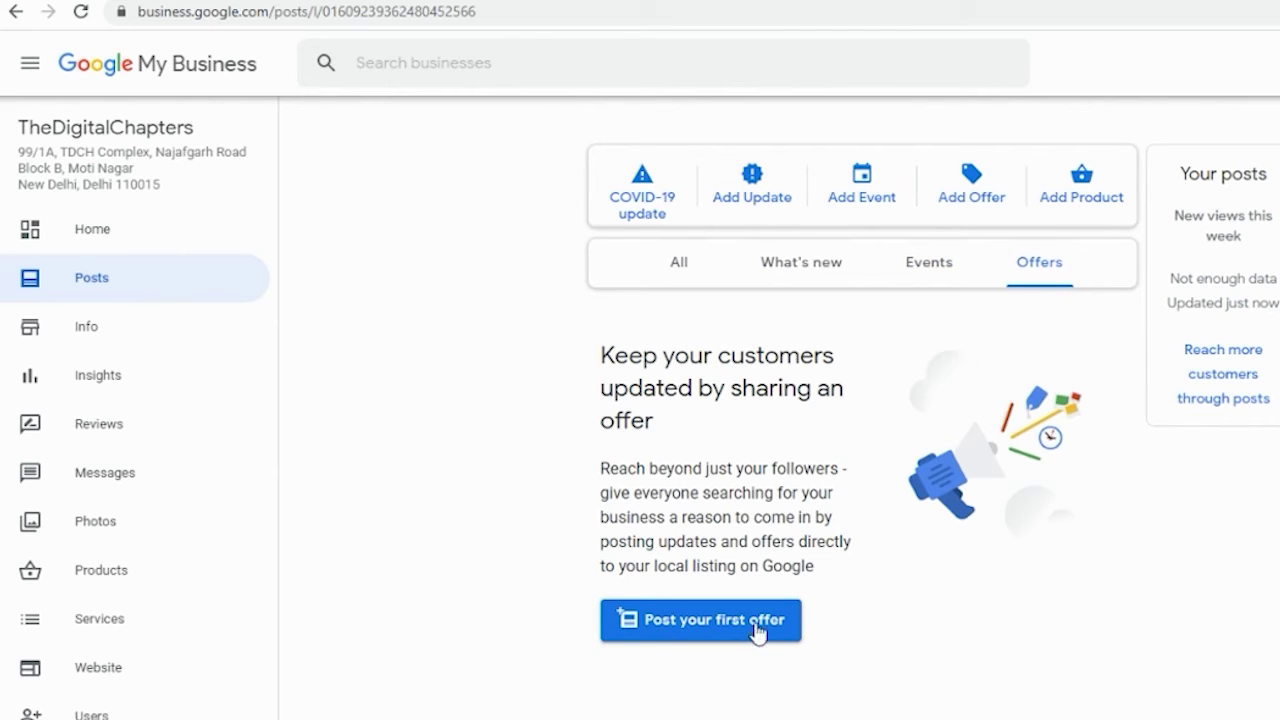
click(93, 344)
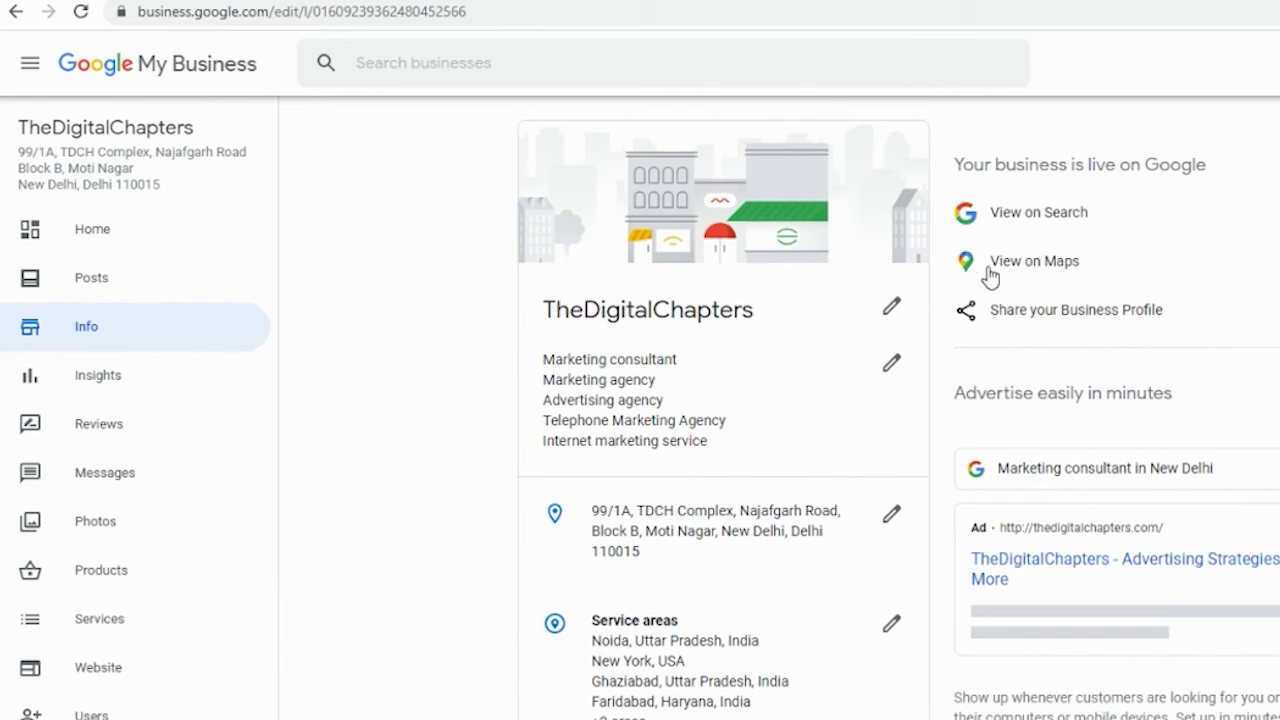
View TheDigitalChapters' live listing in Google Search and scroll through its business panel.
click(1014, 222)
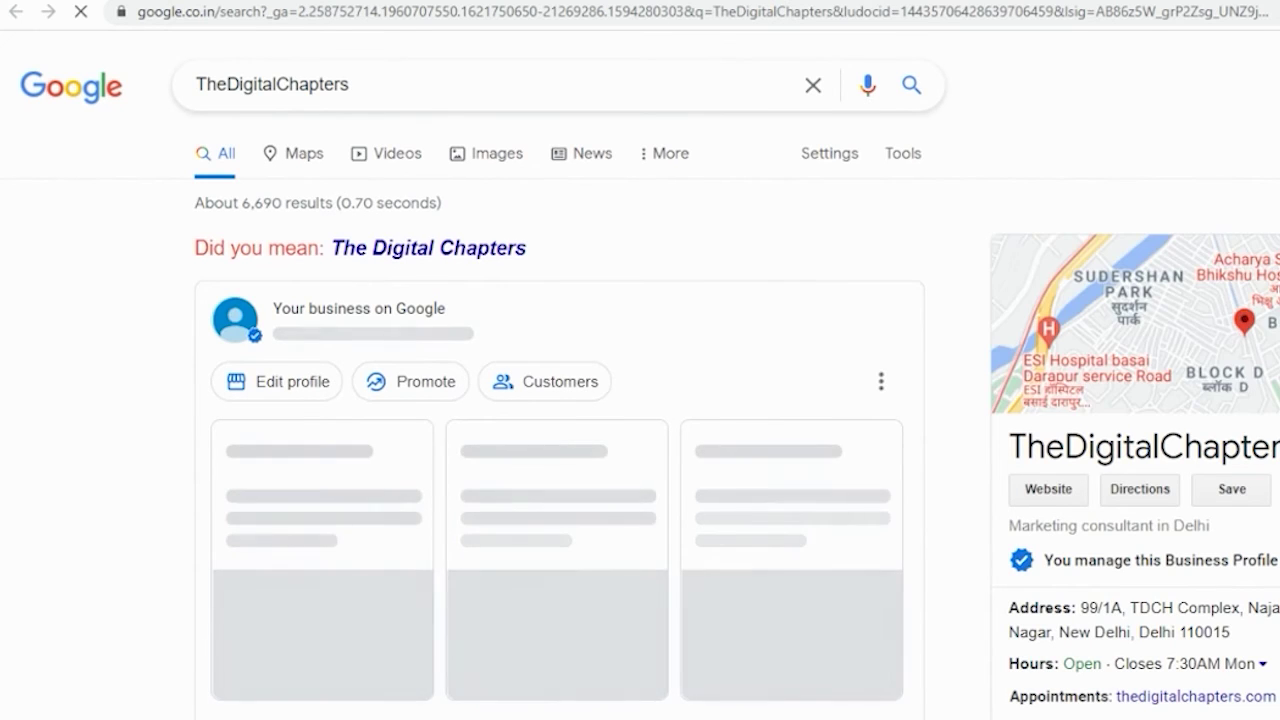
scroll(640, 400, down, 2)
scroll(1211, 433, down, 6)
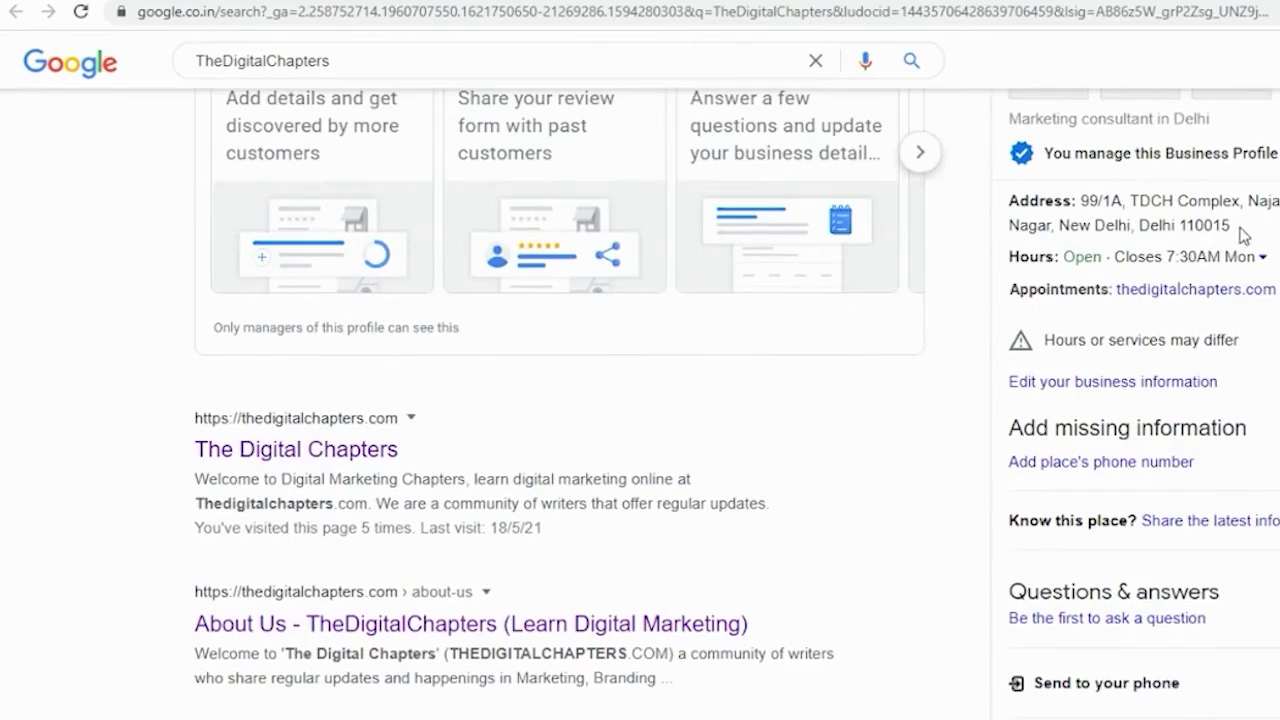
scroll(1276, 560, up, 8)
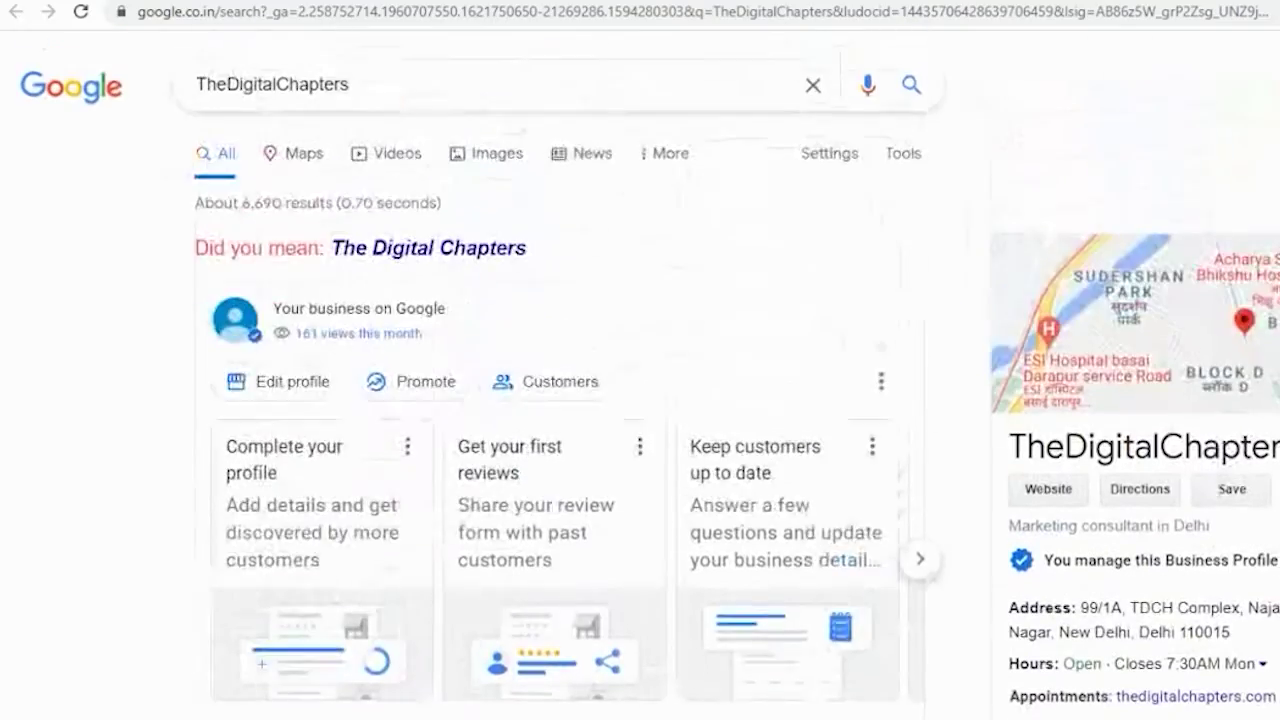
scroll(1276, 560, down, 1)
scroll(640, 400, down, 1)
scroll(640, 400, up, 3)
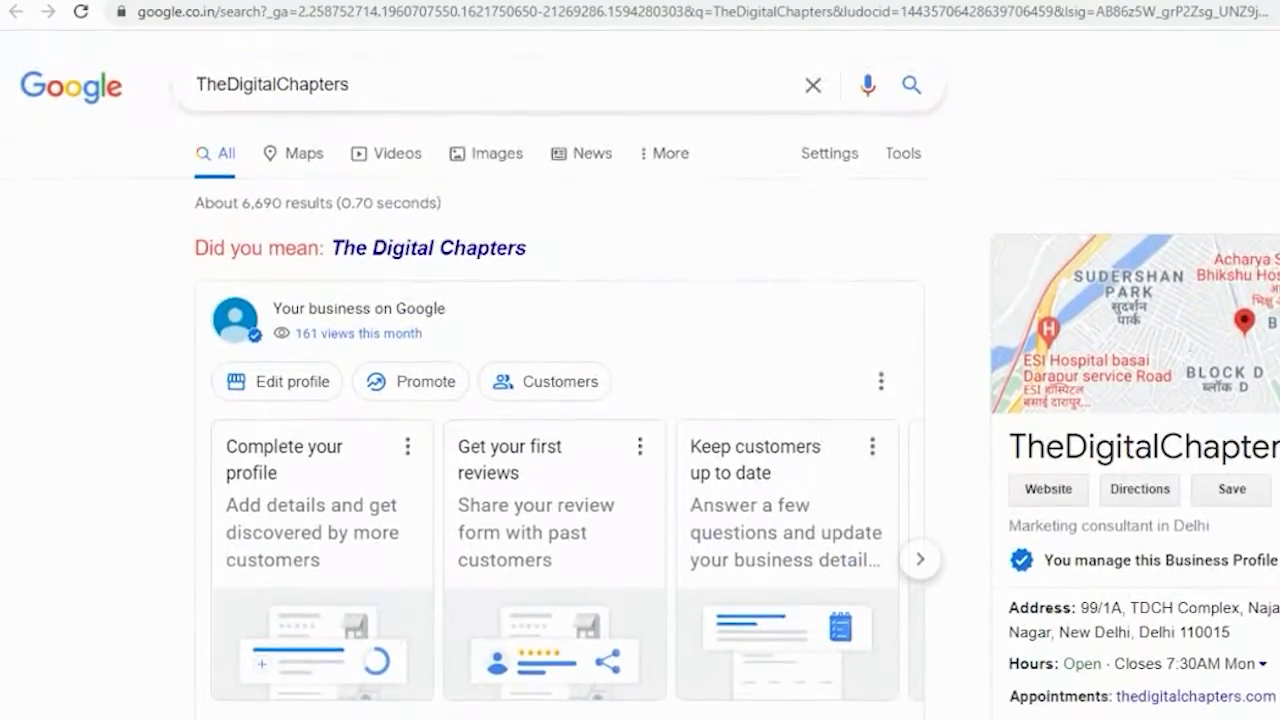
scroll(1108, 457, down, 1)
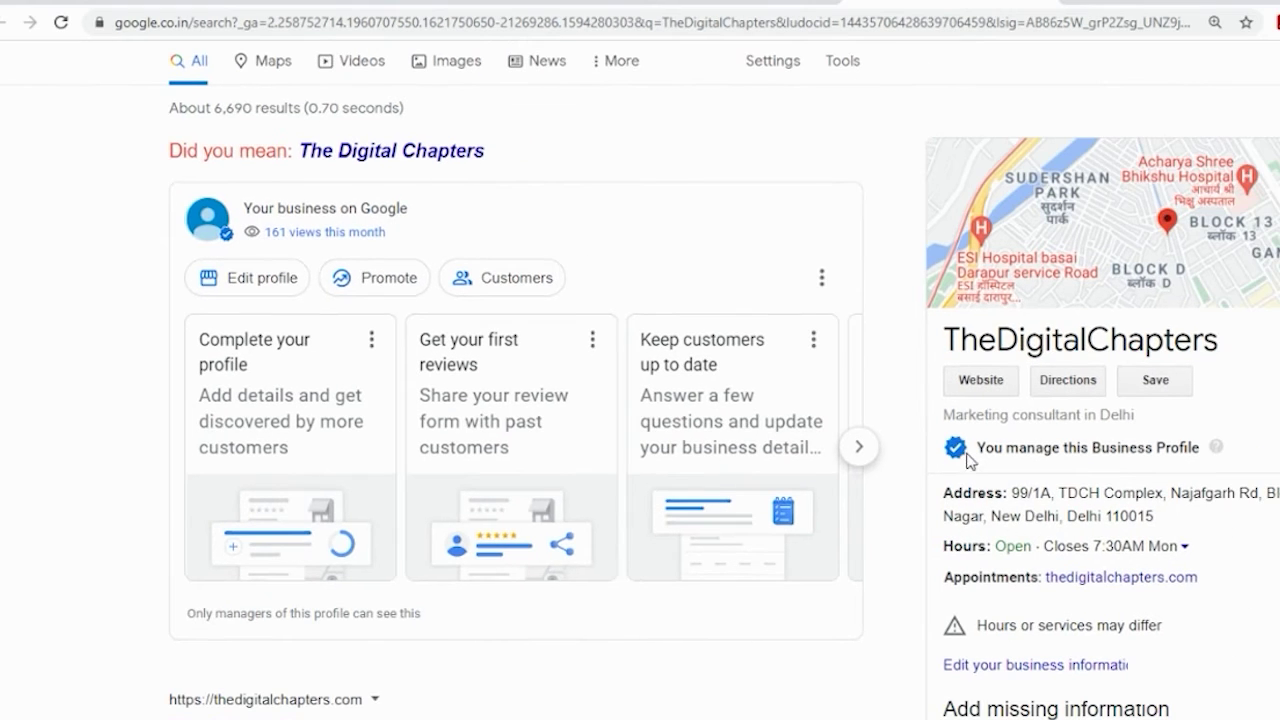
scroll(1044, 494, down, 3)
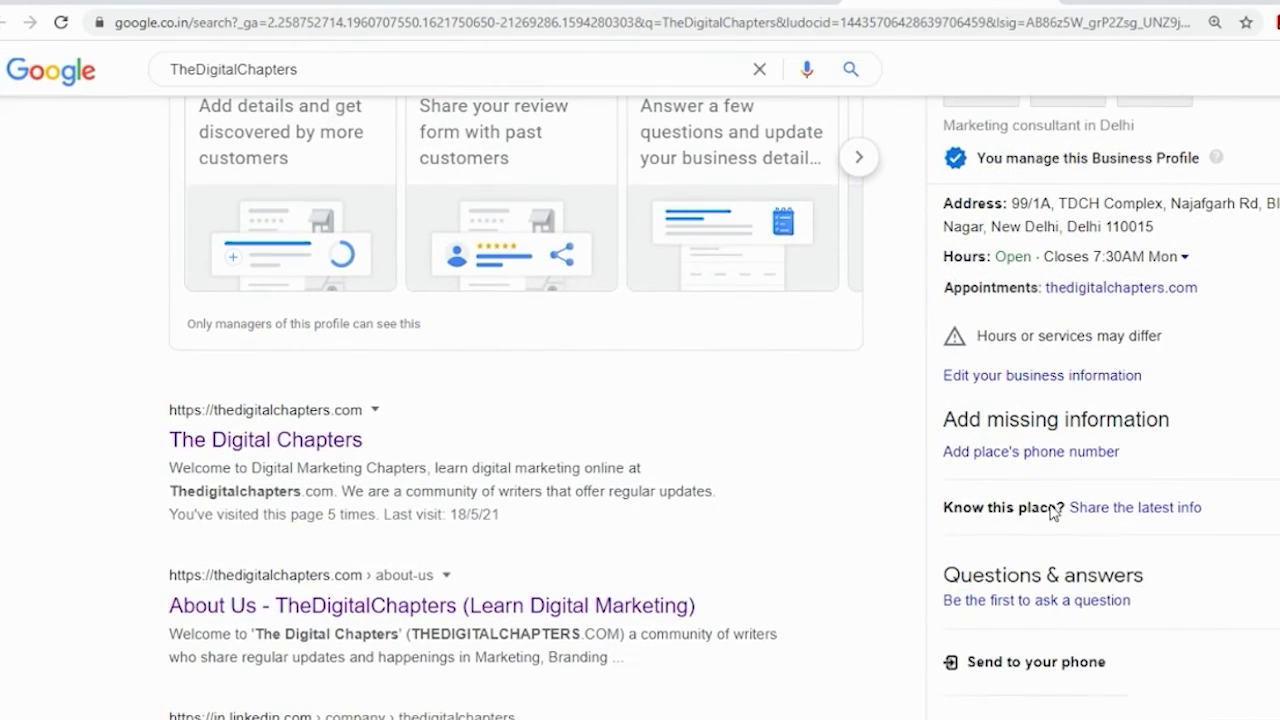
Return to the Info page and scroll through its five categories, Delhi address and service areas.
click(1090, 375)
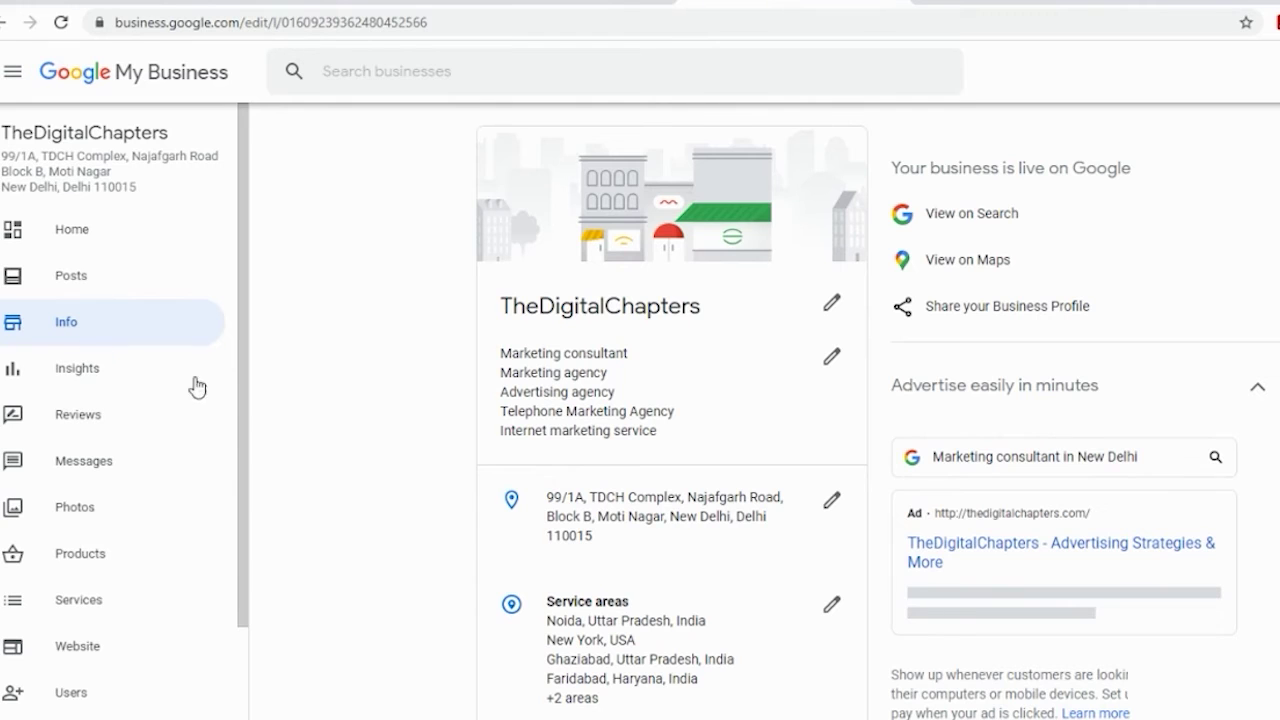
scroll(634, 490, down, 3)
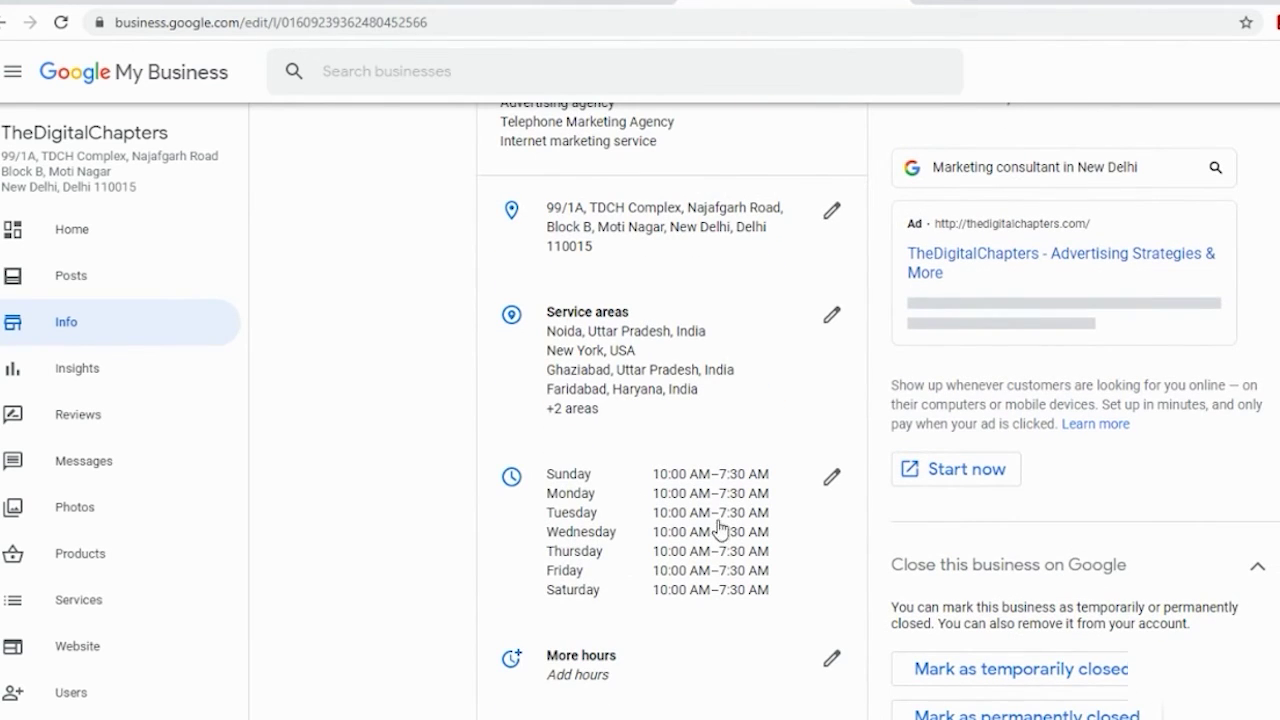
scroll(601, 500, down, 2)
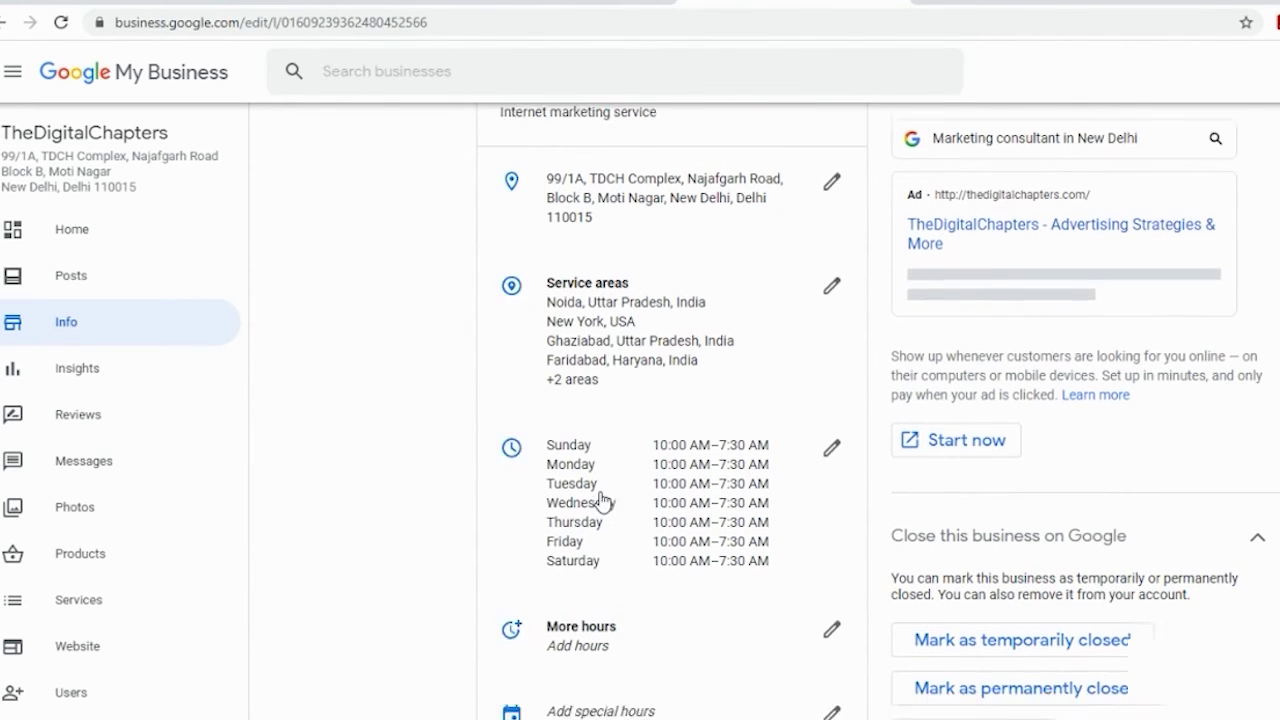
scroll(709, 375, down, 2)
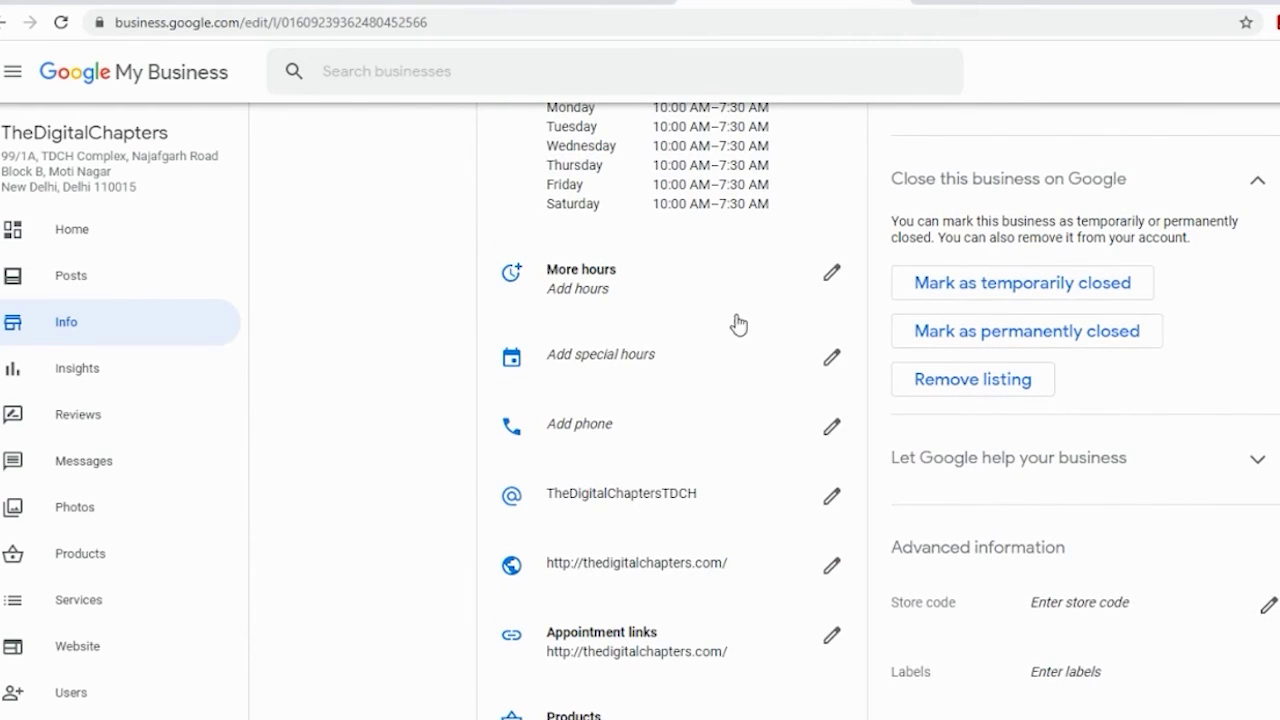
scroll(734, 412, down, 1)
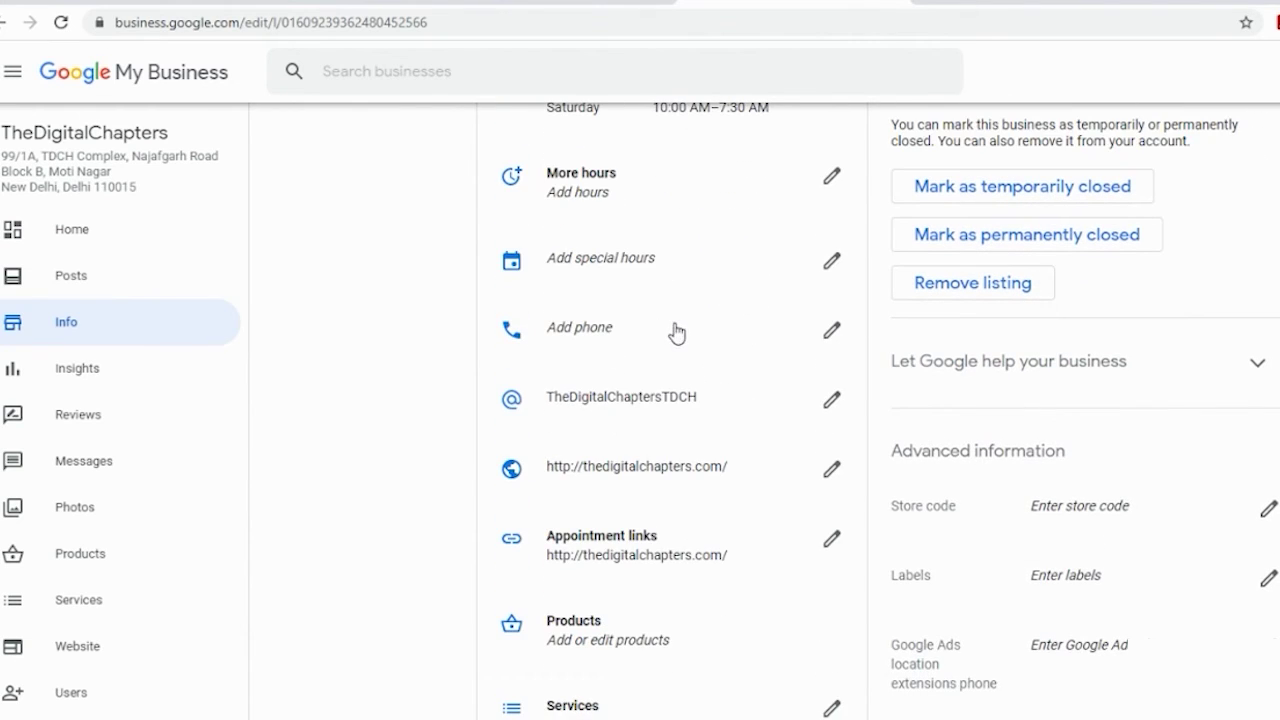
scroll(680, 423, down, 4)
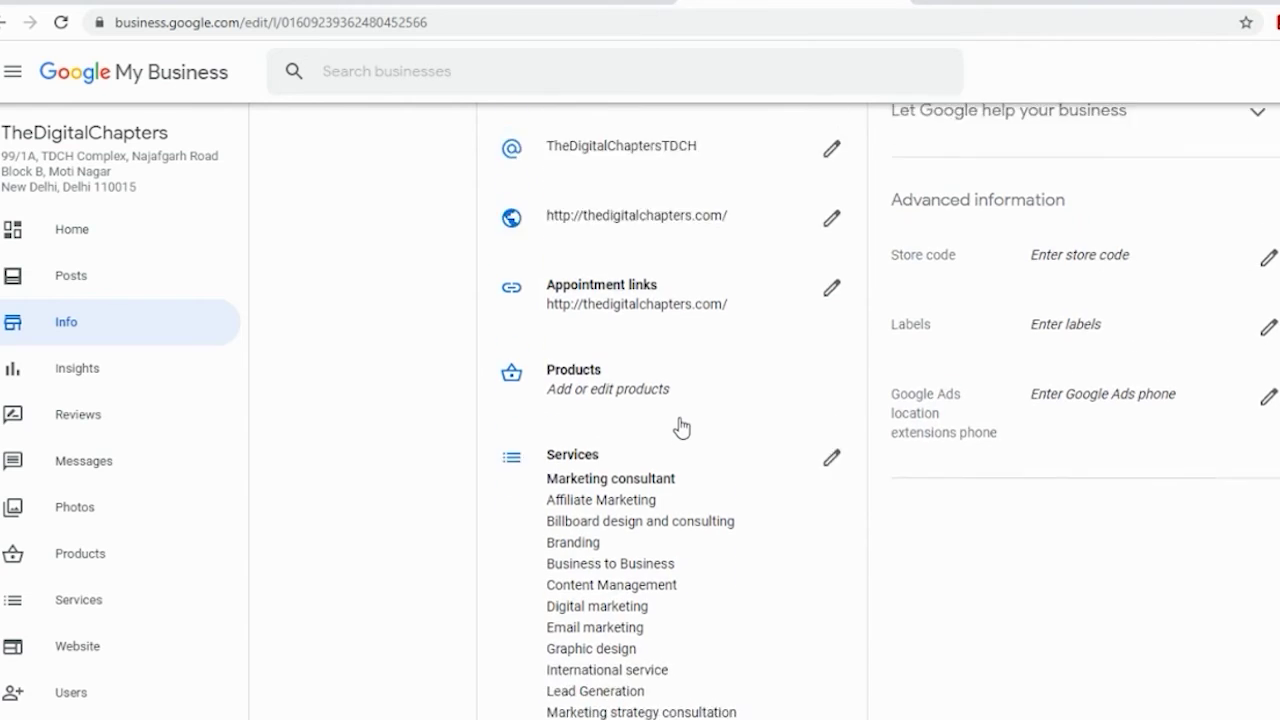
scroll(680, 426, down, 5)
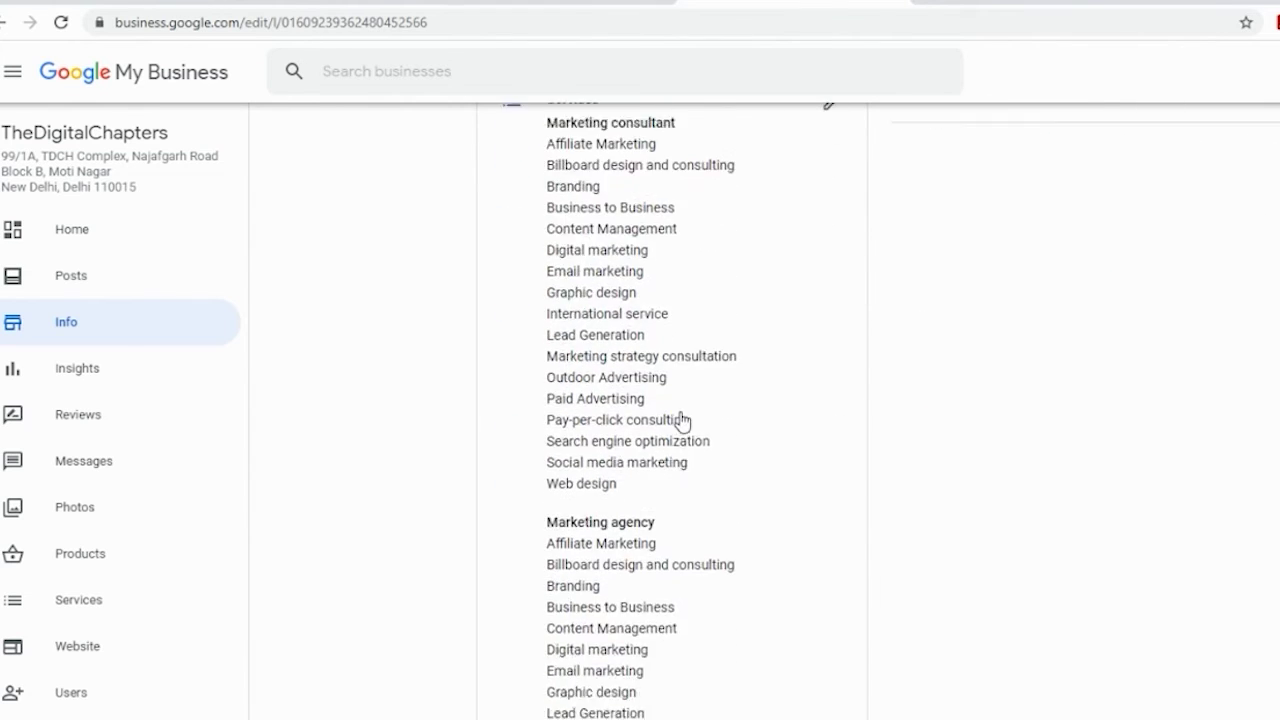
scroll(682, 422, down, 4)
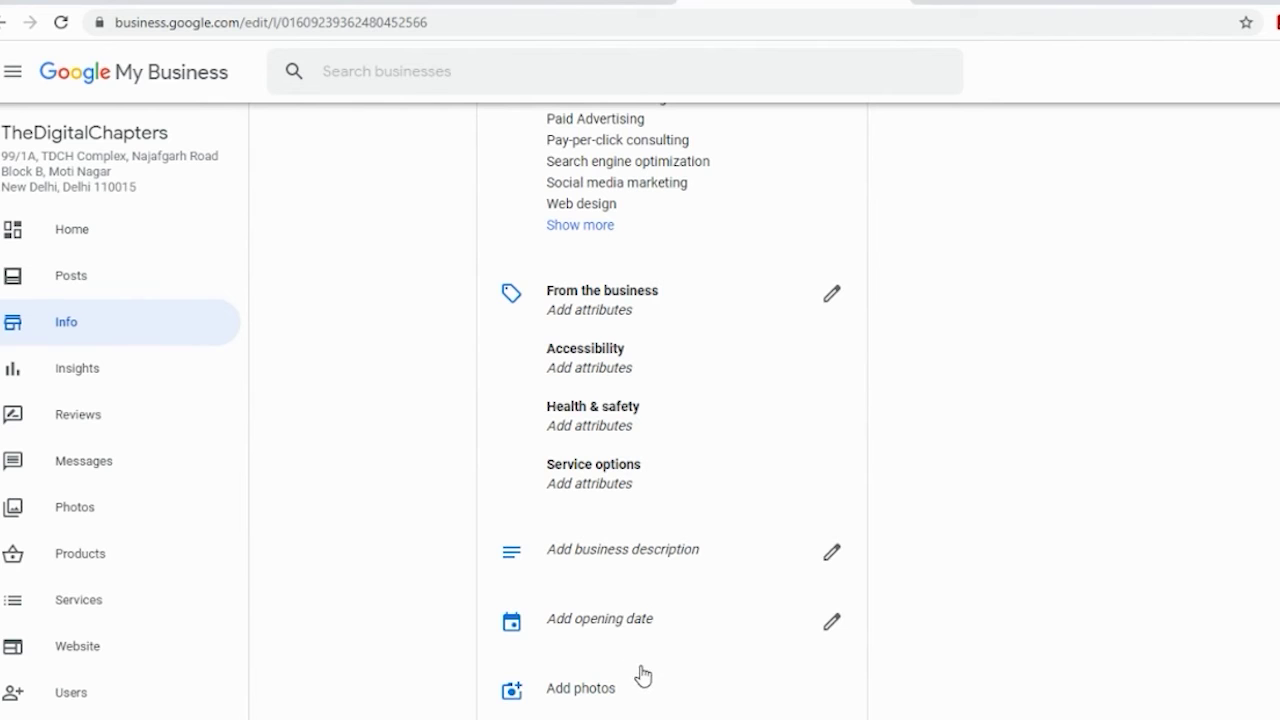
scroll(660, 650, up, 5)
scroll(670, 622, up, 9)
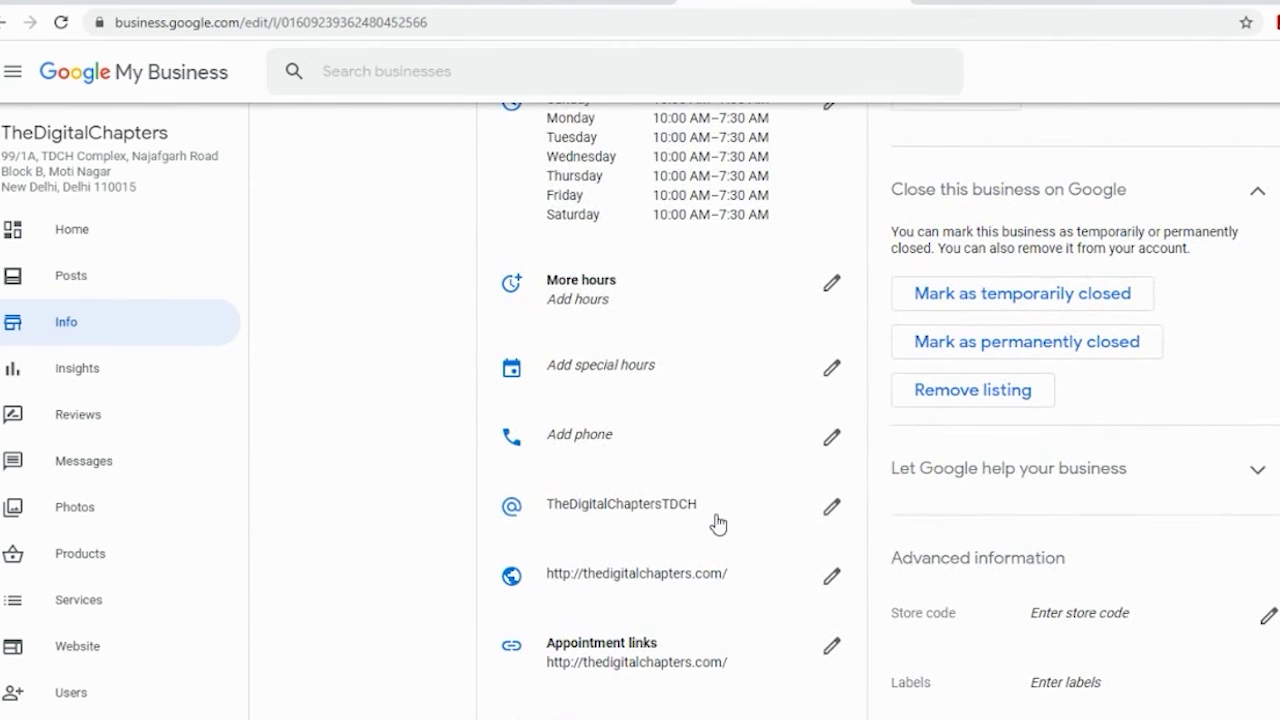
scroll(717, 523, down, 3)
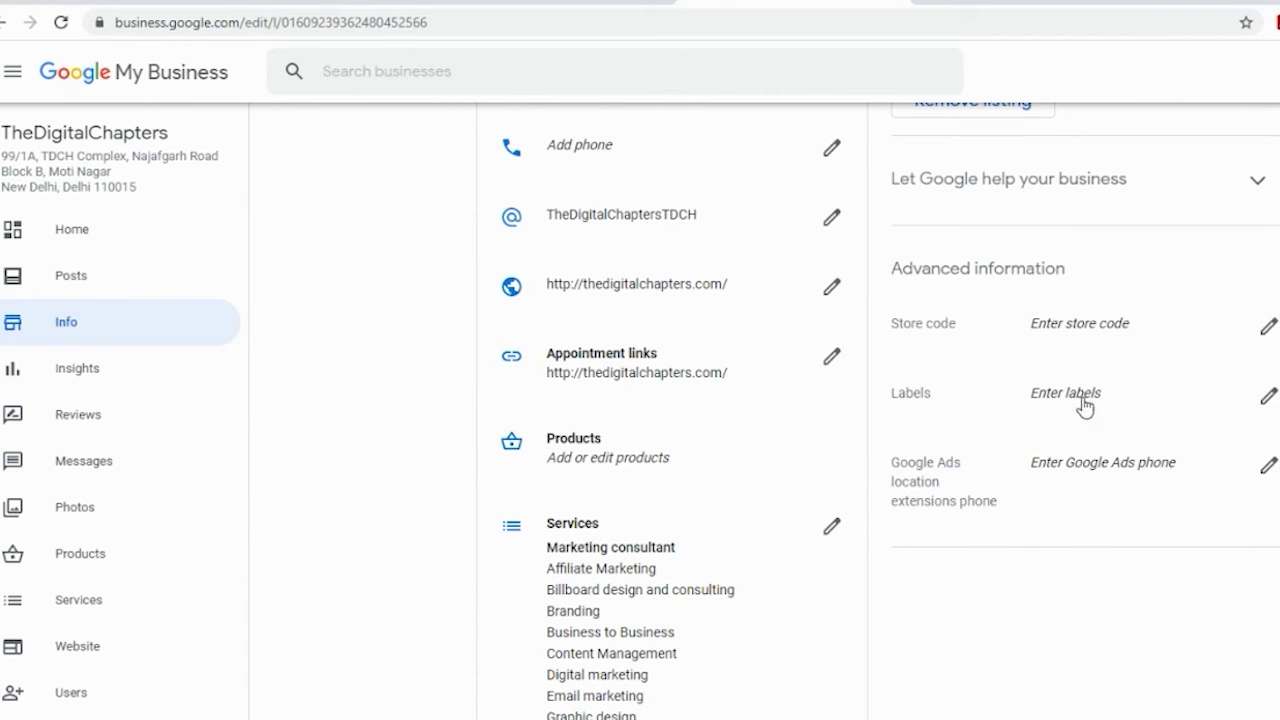
scroll(1207, 410, up, 6)
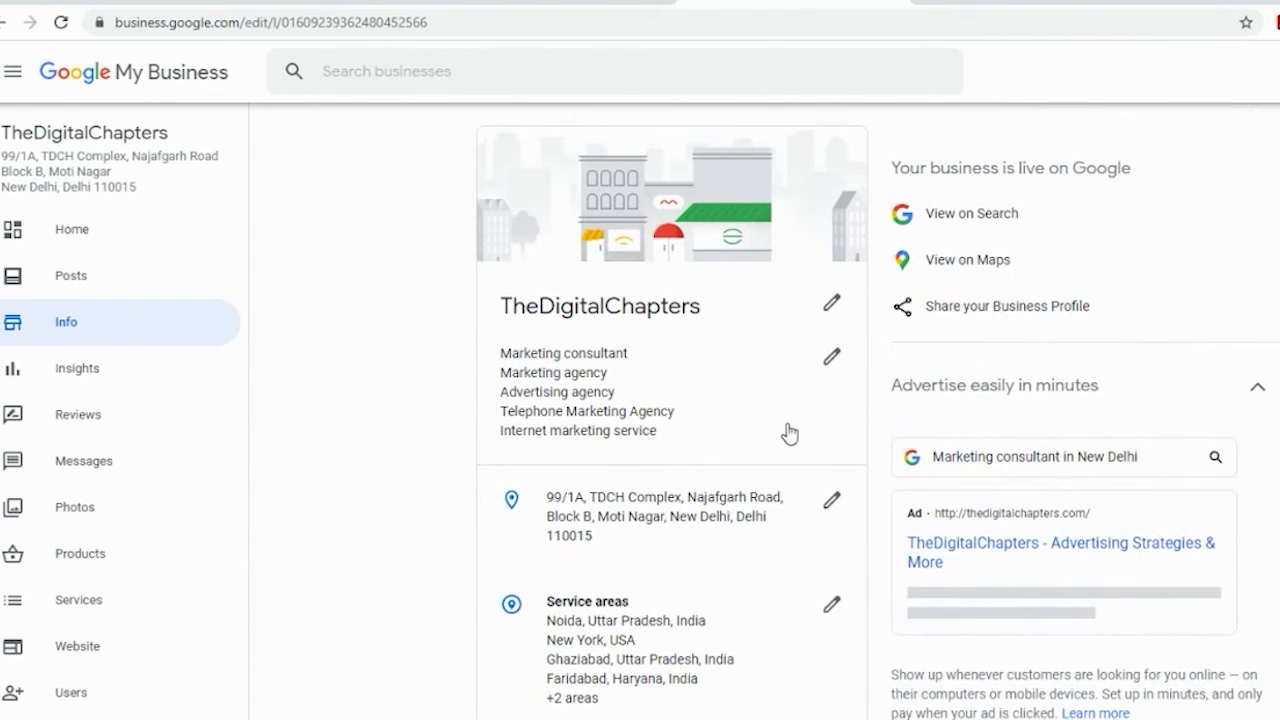
click(968, 318)
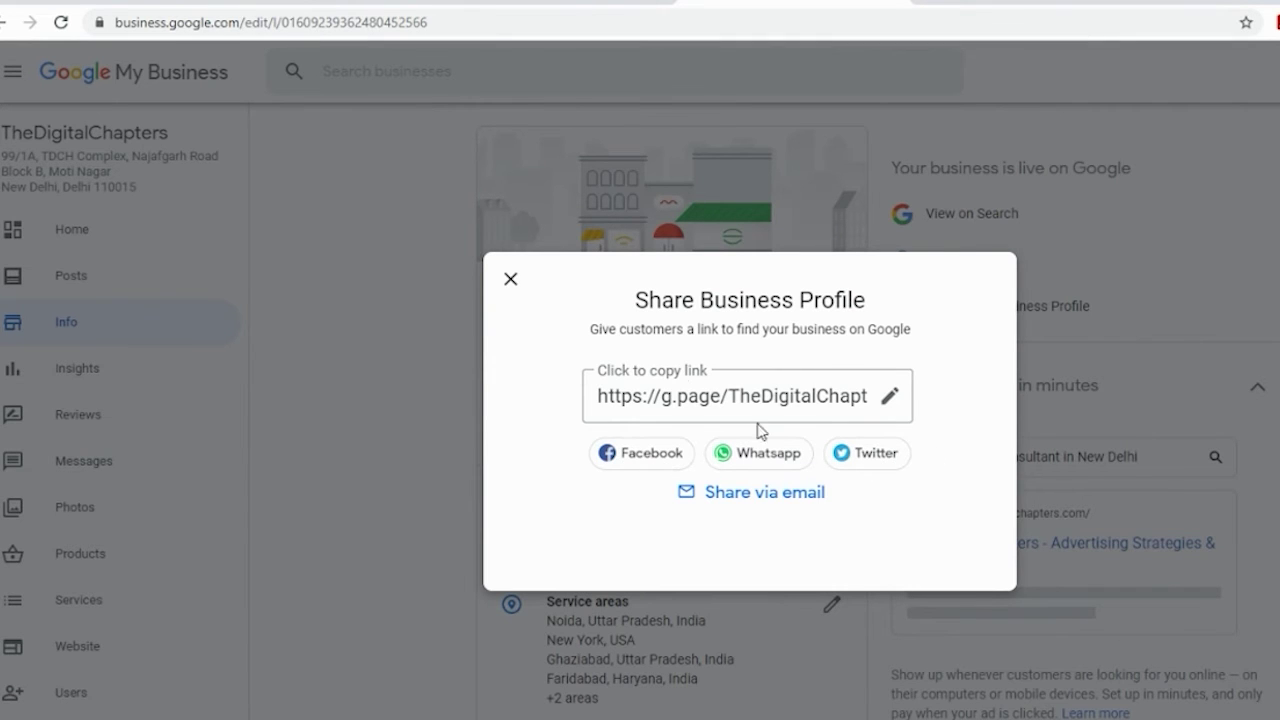
click(510, 279)
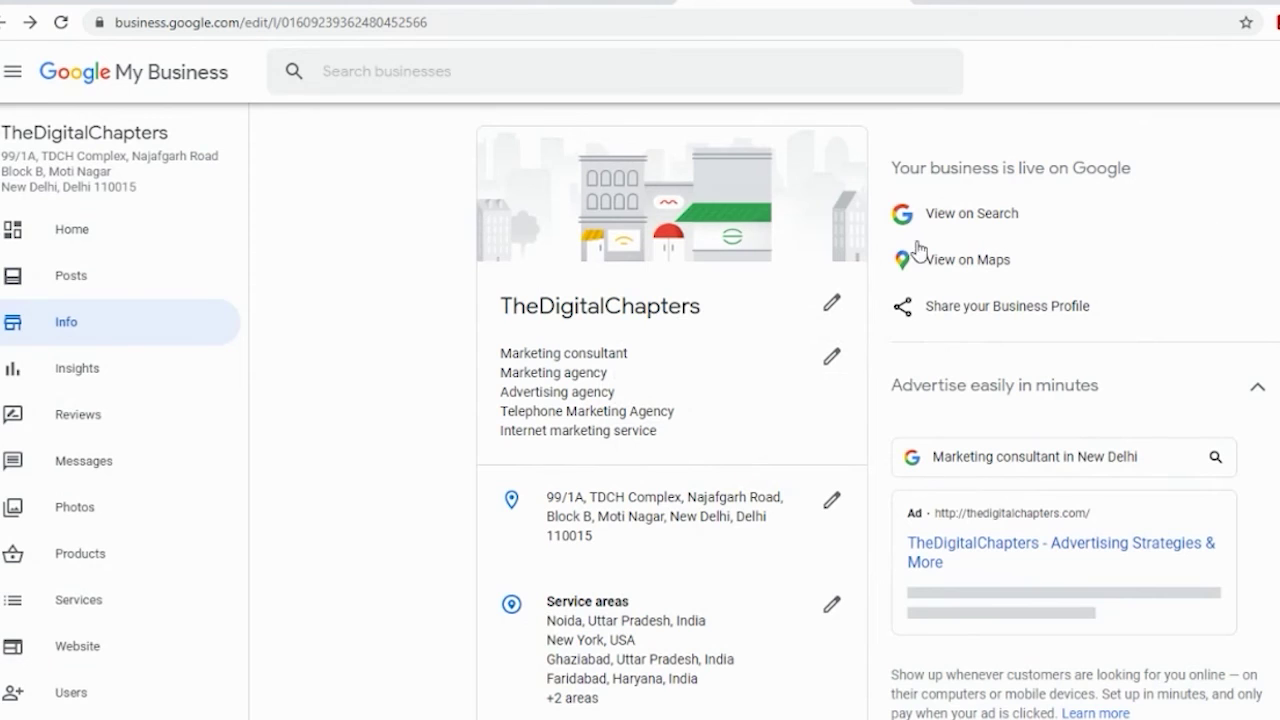
click(115, 391)
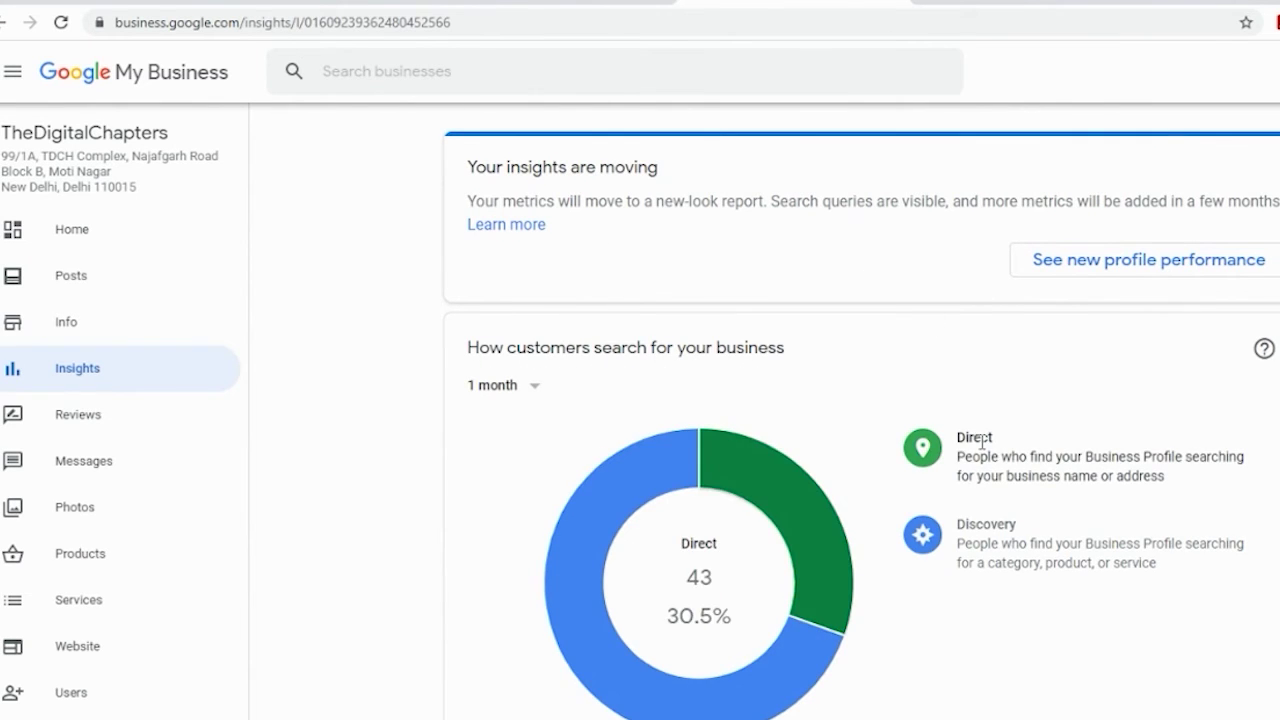
scroll(1231, 557, down, 2)
scroll(862, 410, down, 3)
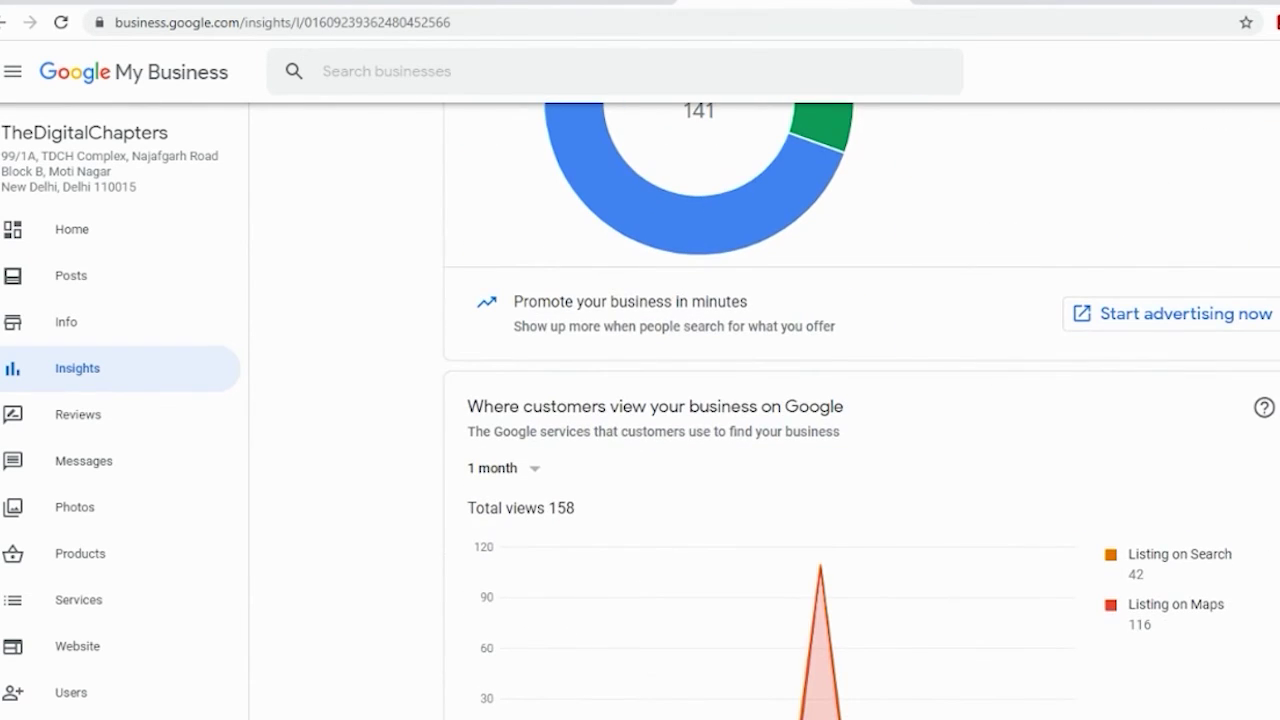
scroll(862, 410, down, 2)
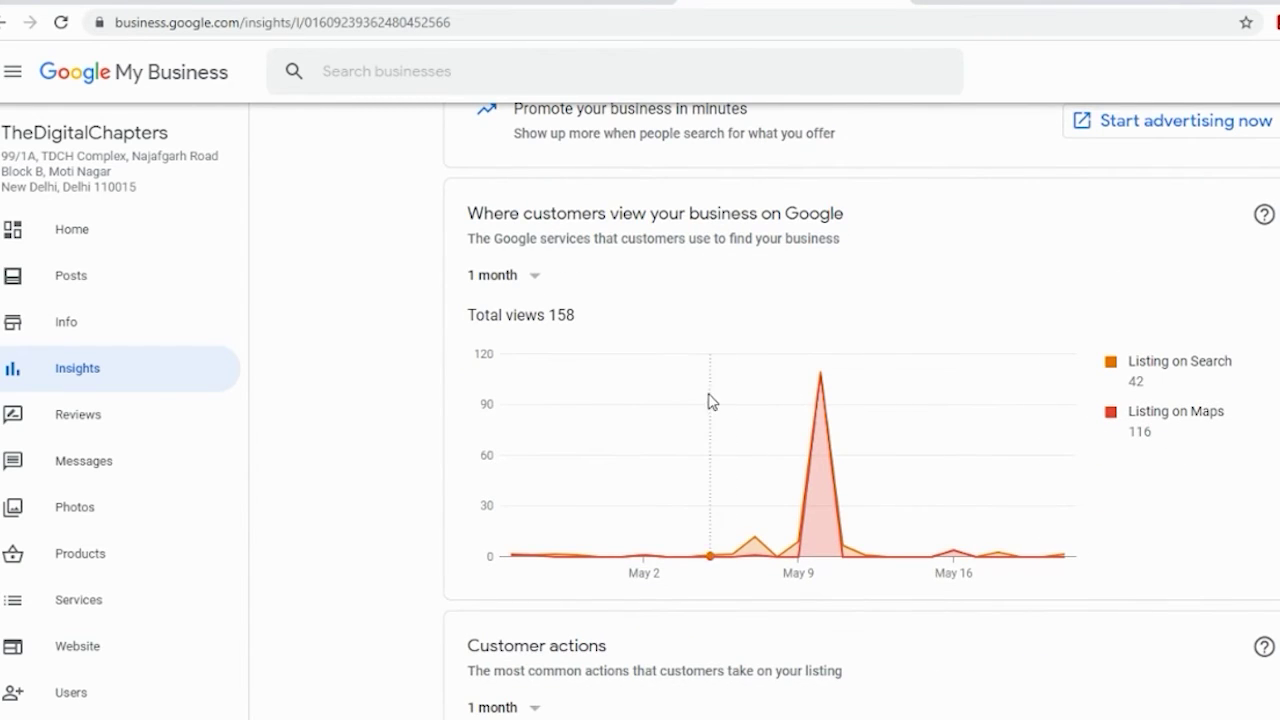
scroll(709, 400, down, 4)
scroll(1100, 506, down, 1)
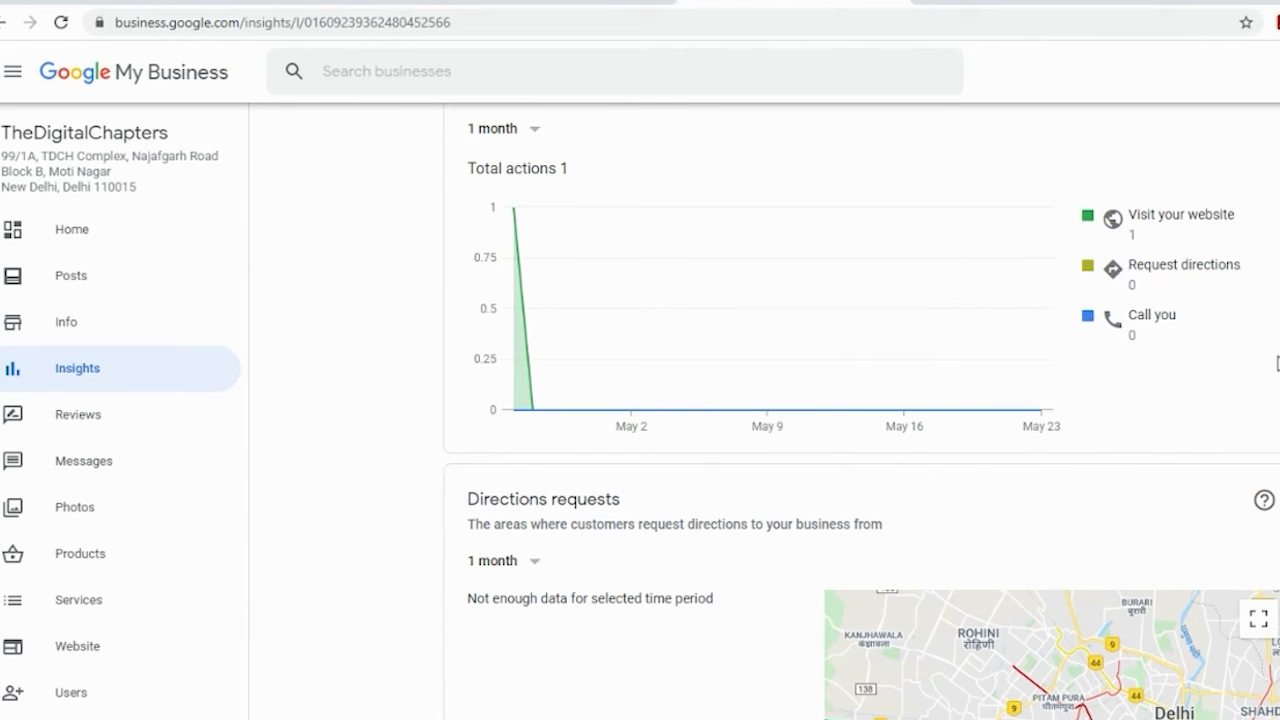
scroll(1278, 368, down, 3)
scroll(1278, 368, up, 2)
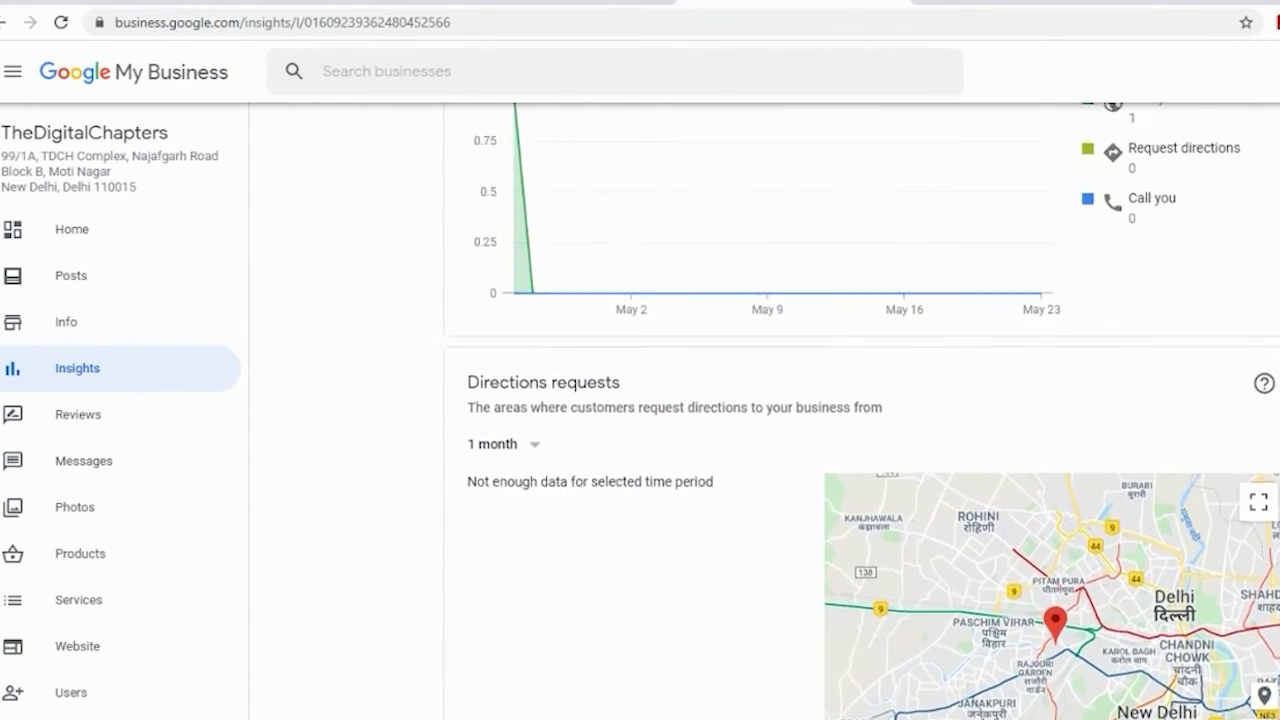
scroll(1278, 368, down, 5)
scroll(1278, 368, down, 2)
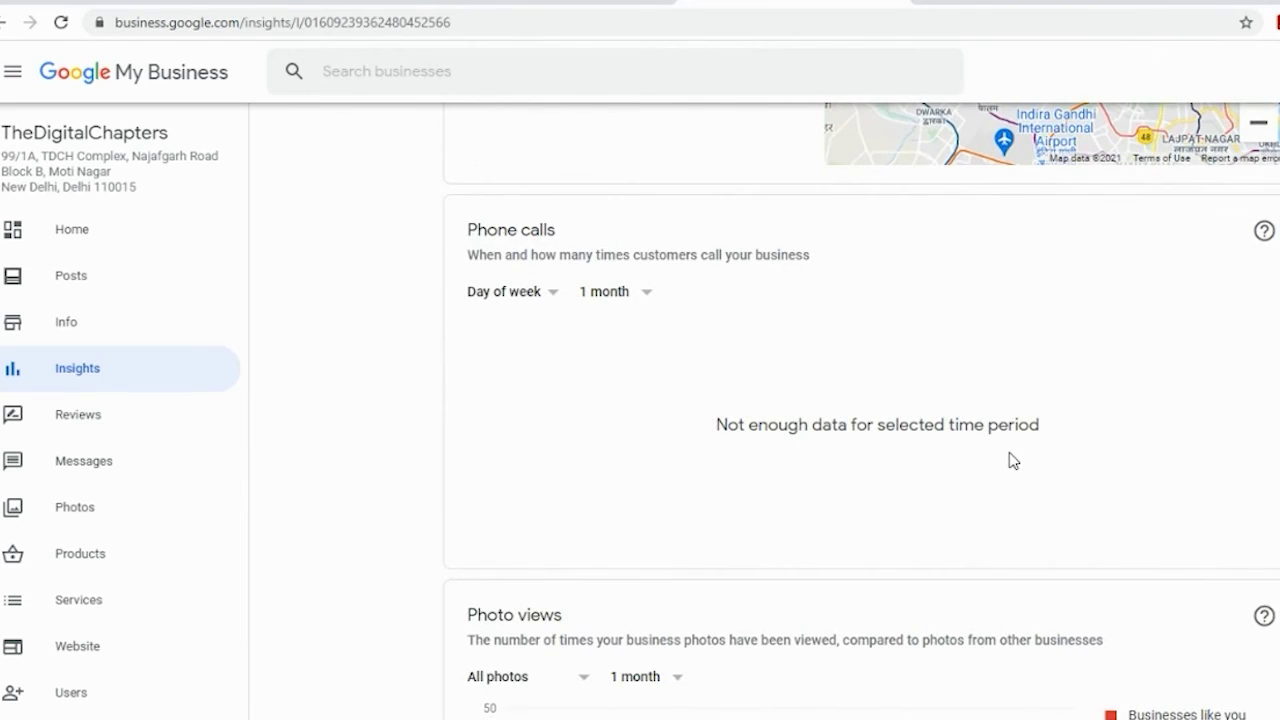
scroll(1012, 459, down, 8)
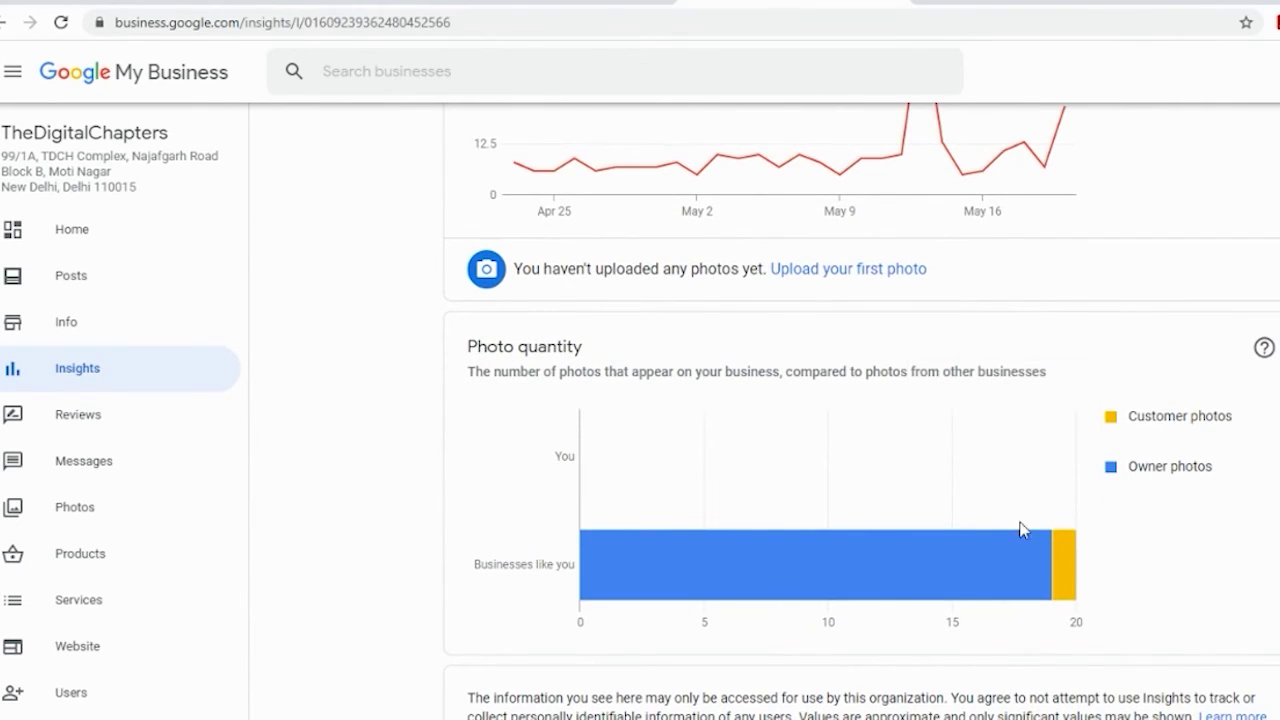
scroll(1268, 569, up, 15)
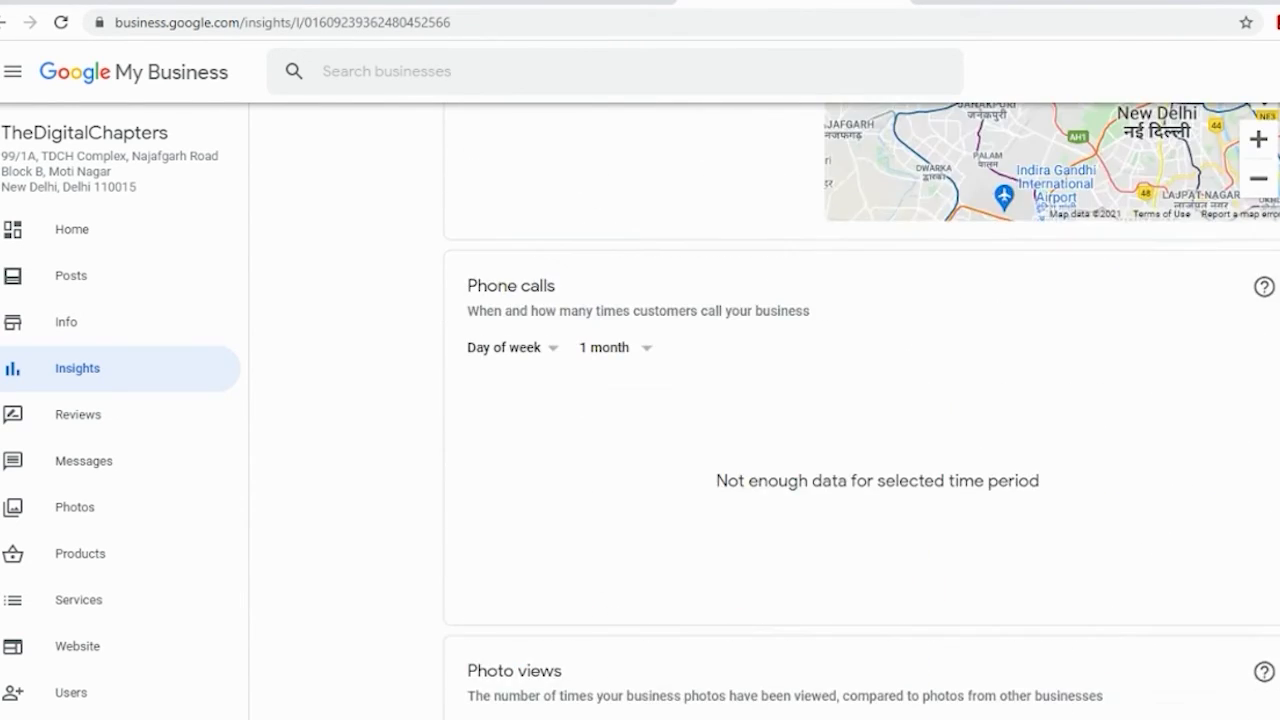
scroll(862, 420, up, 6)
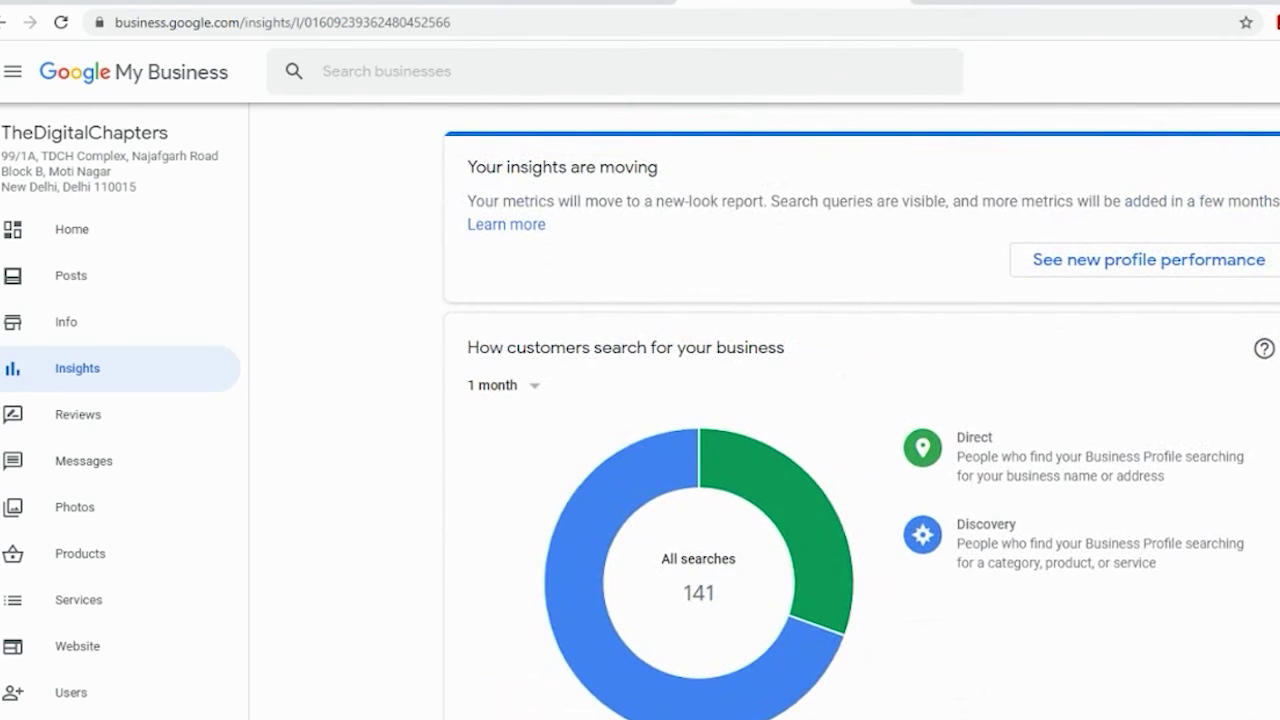
Look through the profile's Reviews, Messages, Photos and Products pages.
click(116, 430)
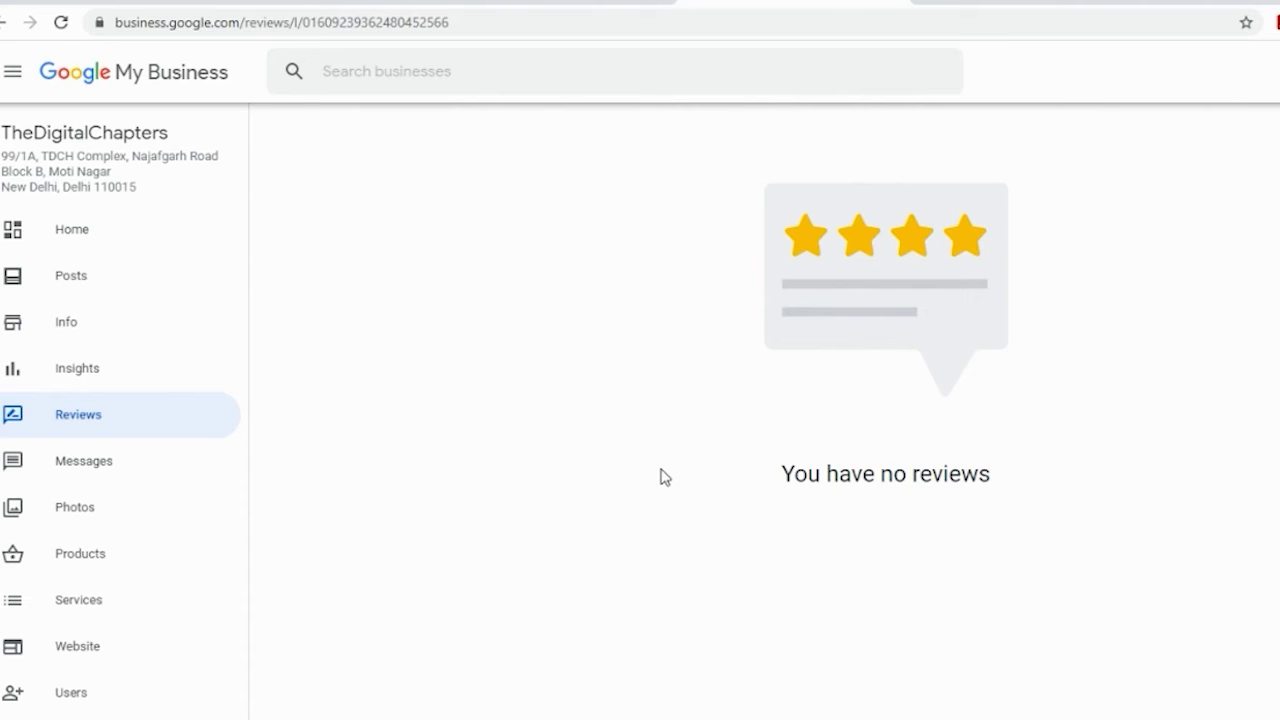
click(96, 470)
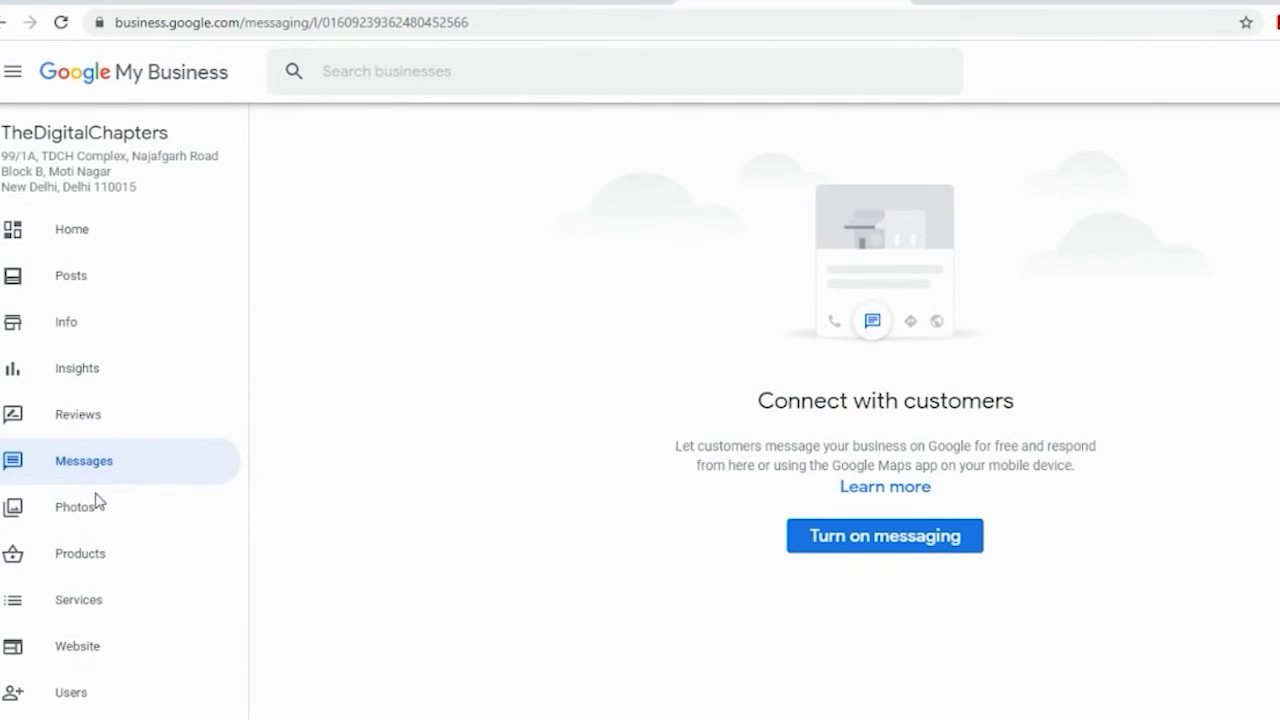
click(96, 503)
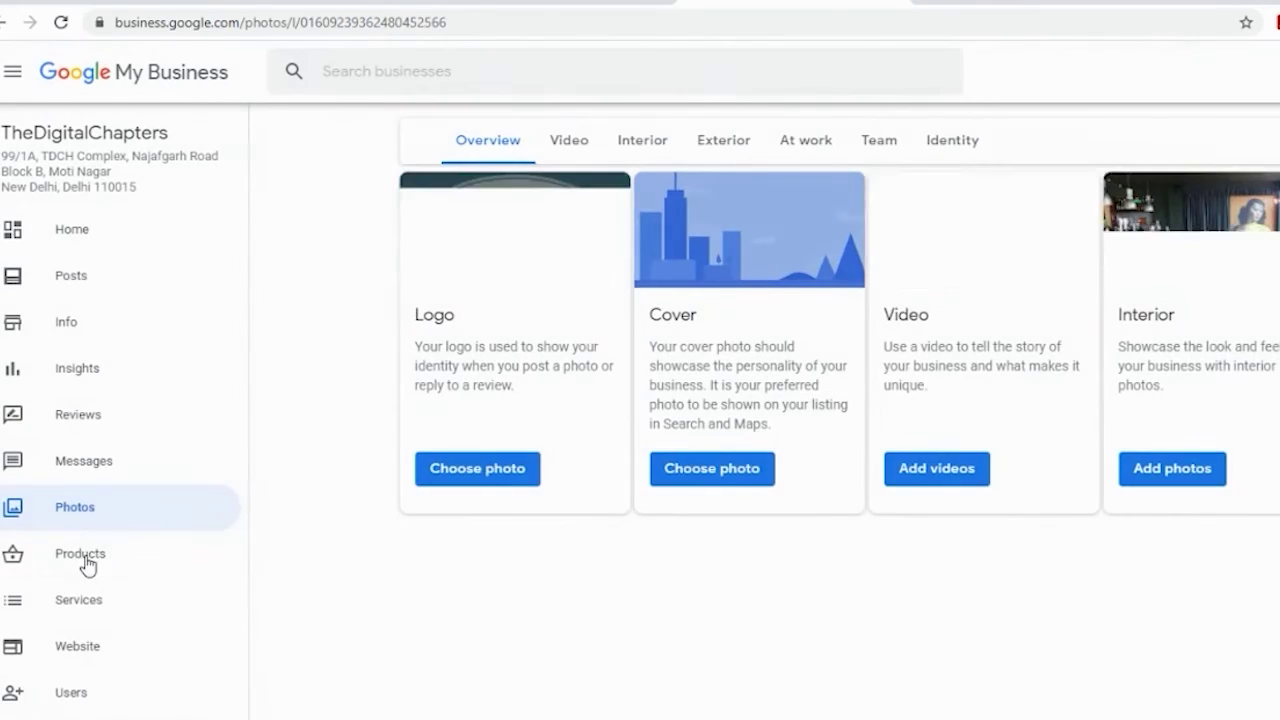
click(88, 560)
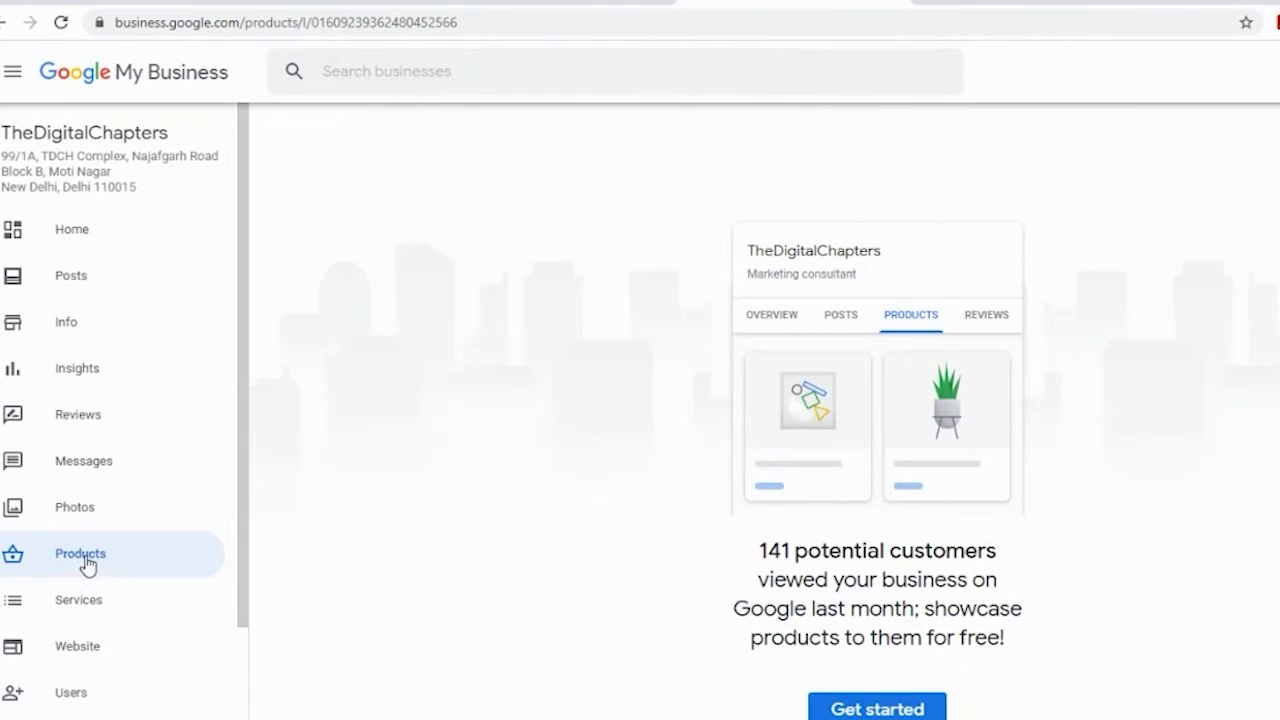
Check the At work and Overview photo categories, then return to Products.
click(117, 515)
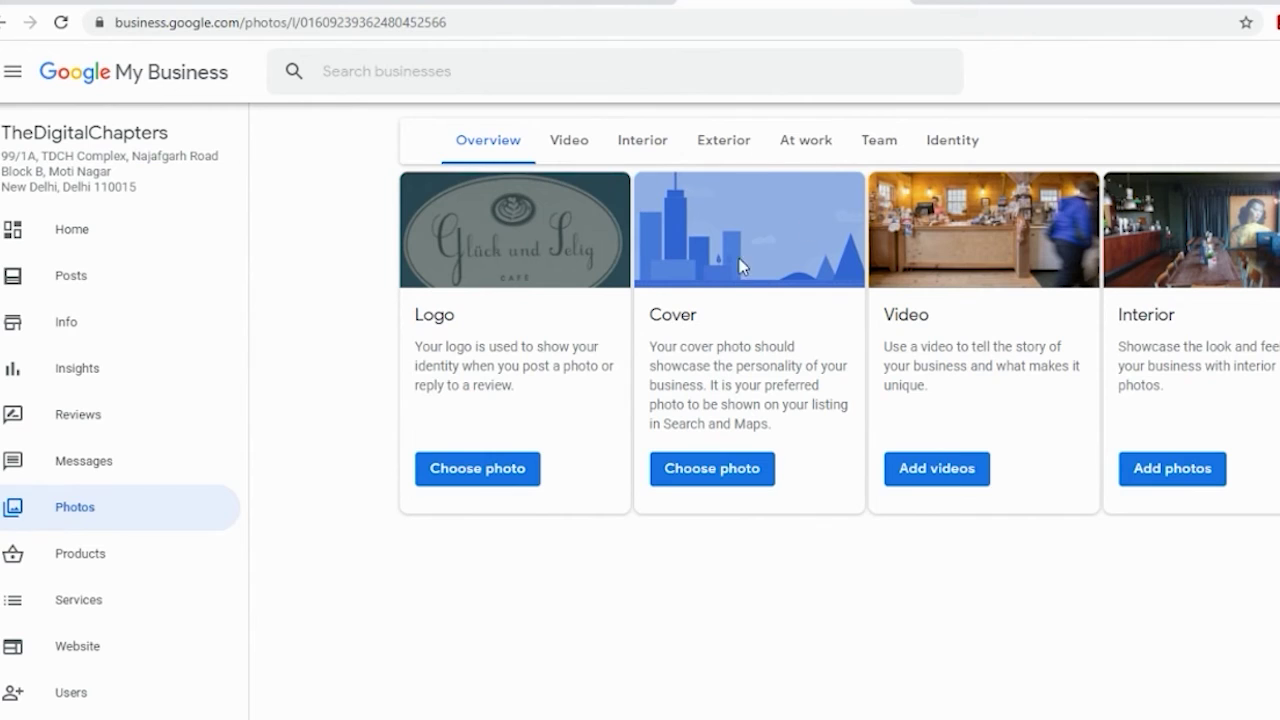
click(795, 145)
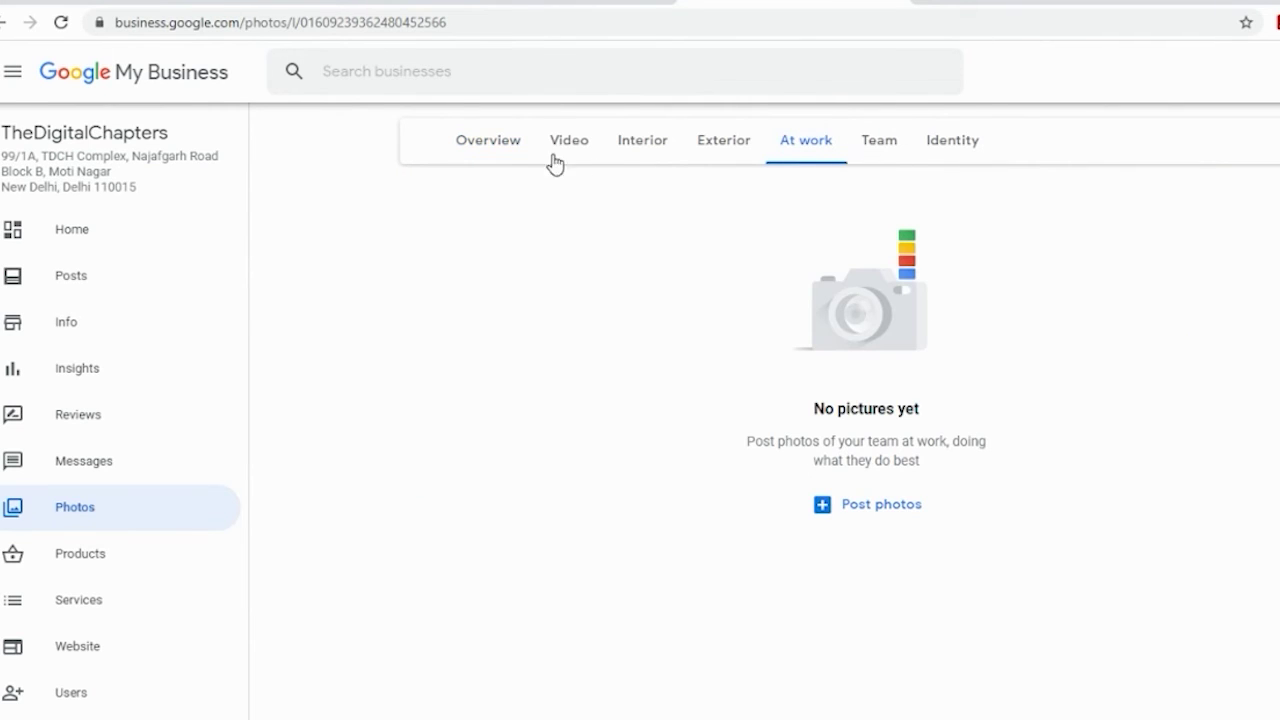
click(505, 150)
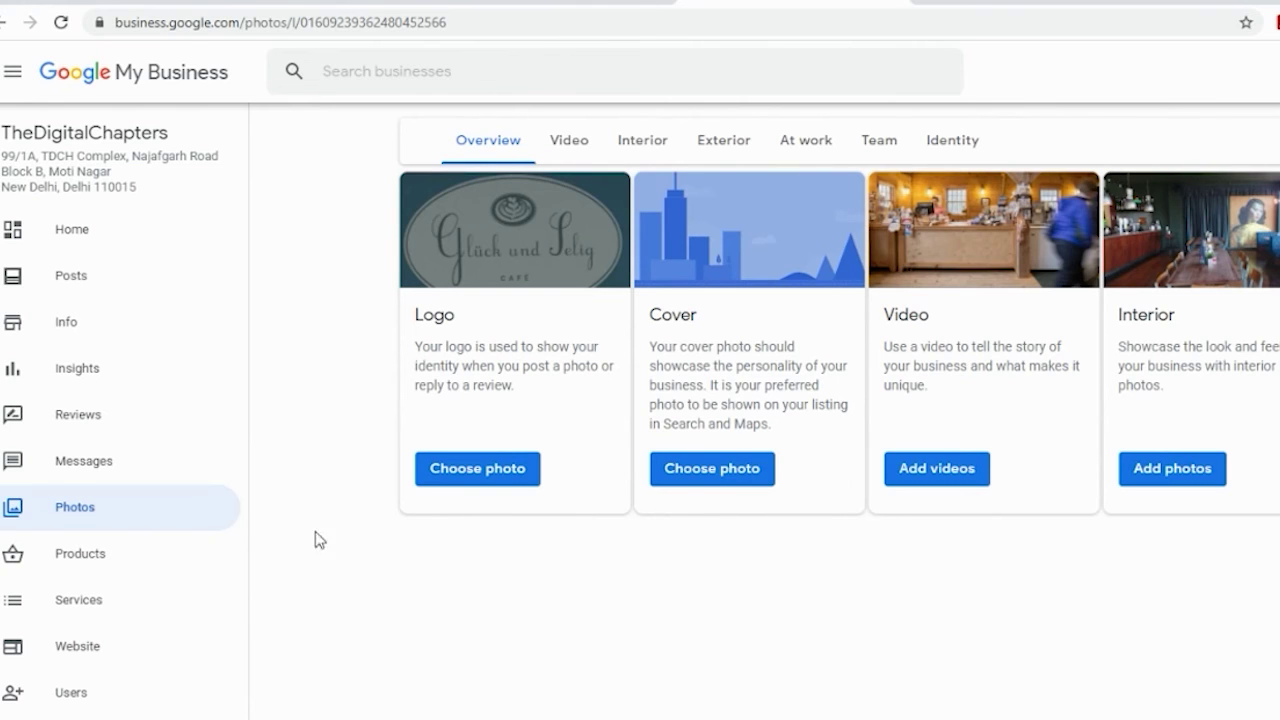
click(87, 553)
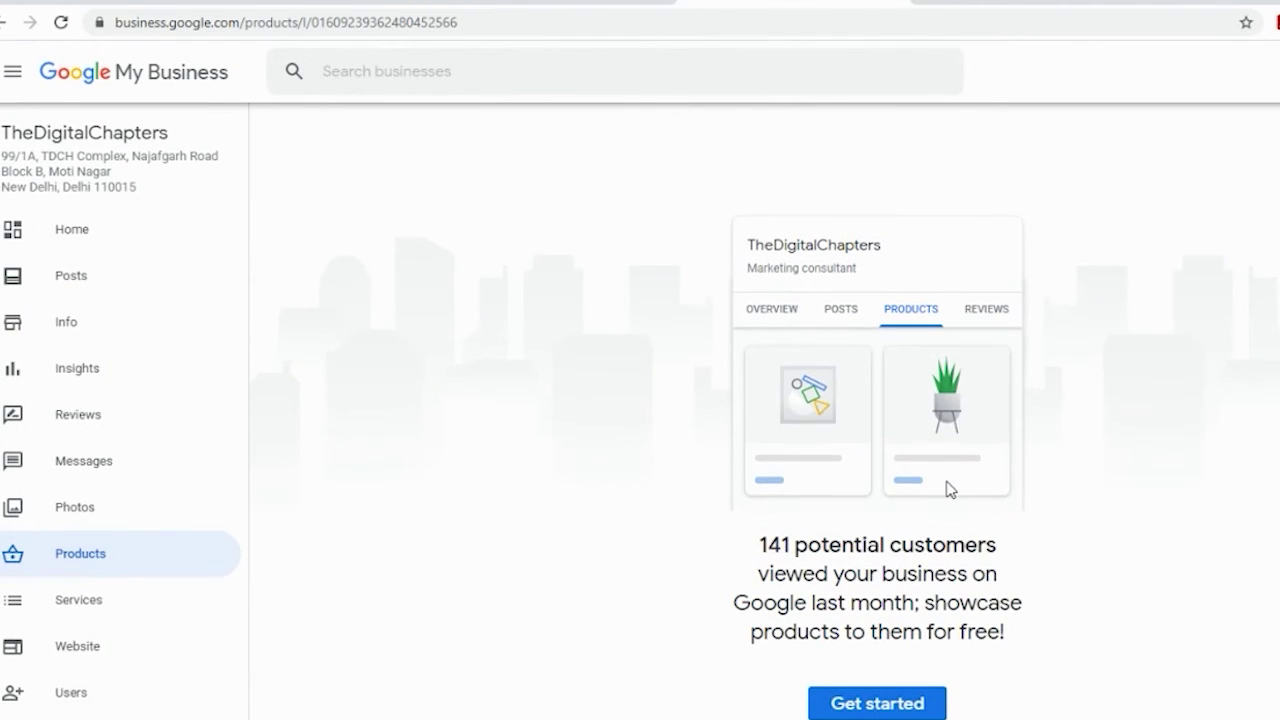
Scroll through the list of offered services.
click(82, 602)
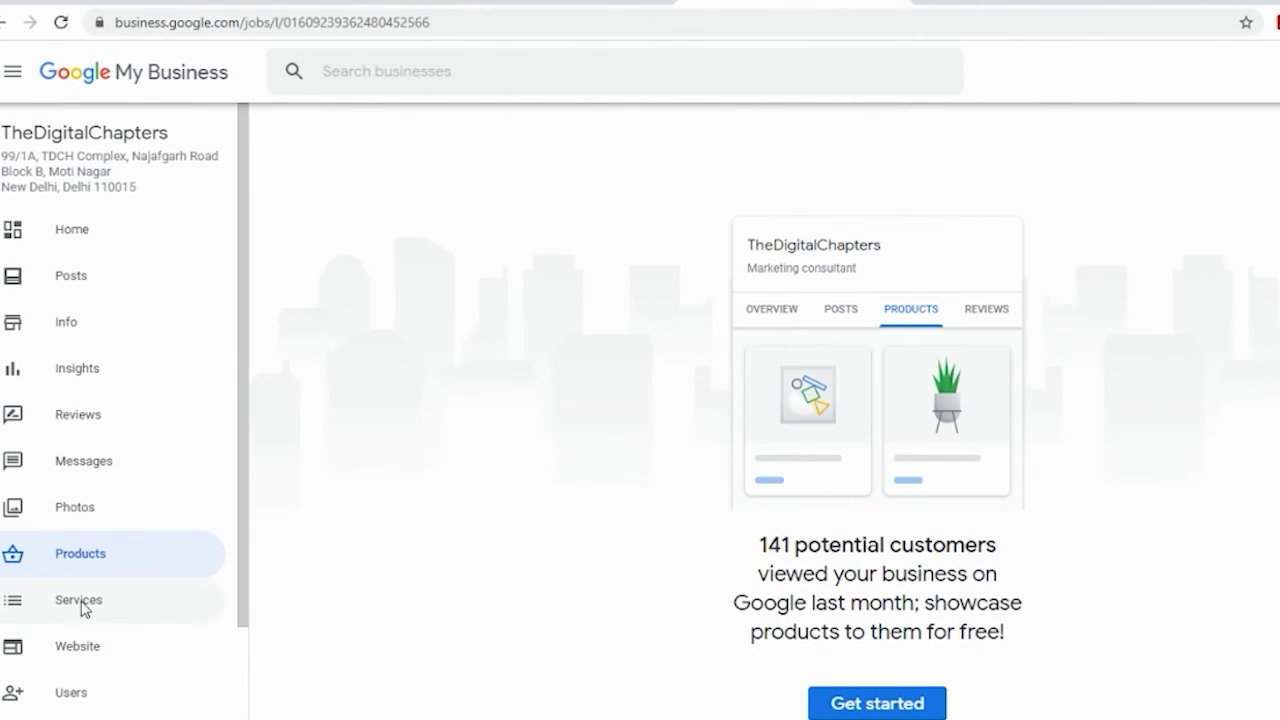
scroll(750, 403, down, 3)
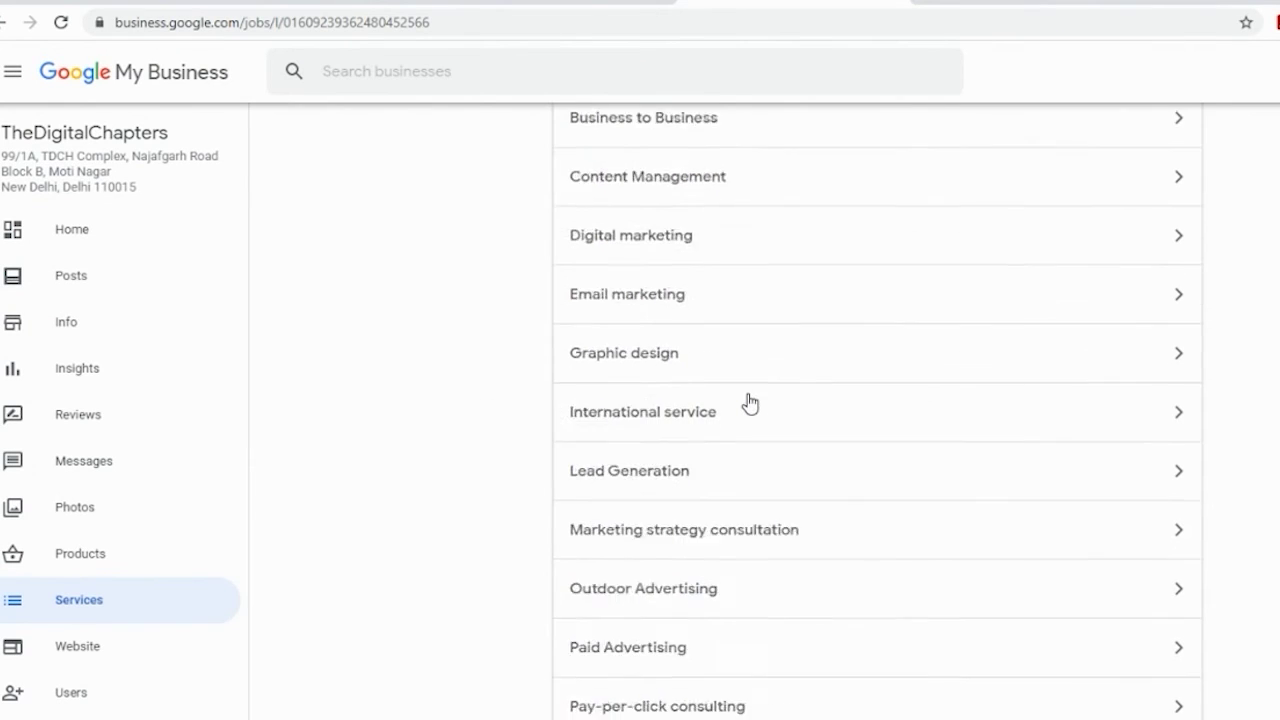
scroll(750, 403, down, 10)
Preview the live site at thedigitalchapters.business.site, dismissing the launch and tips pop-ups.
click(137, 652)
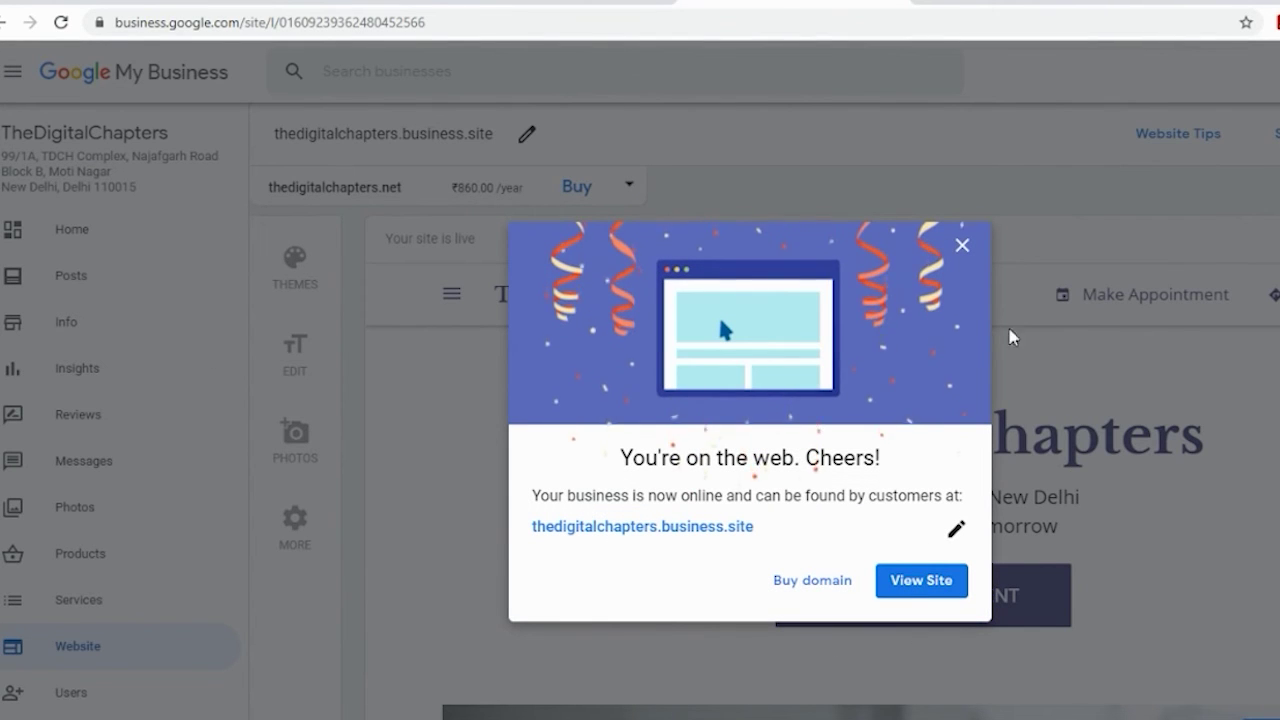
click(965, 250)
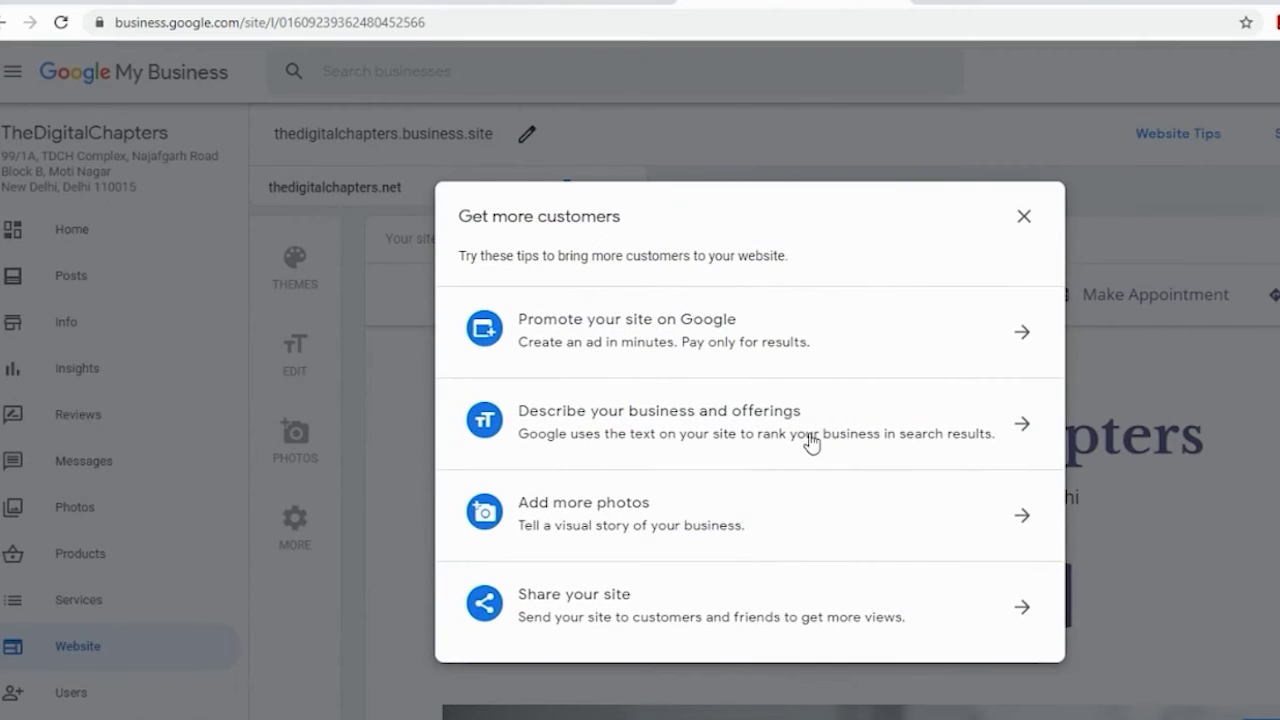
click(1027, 219)
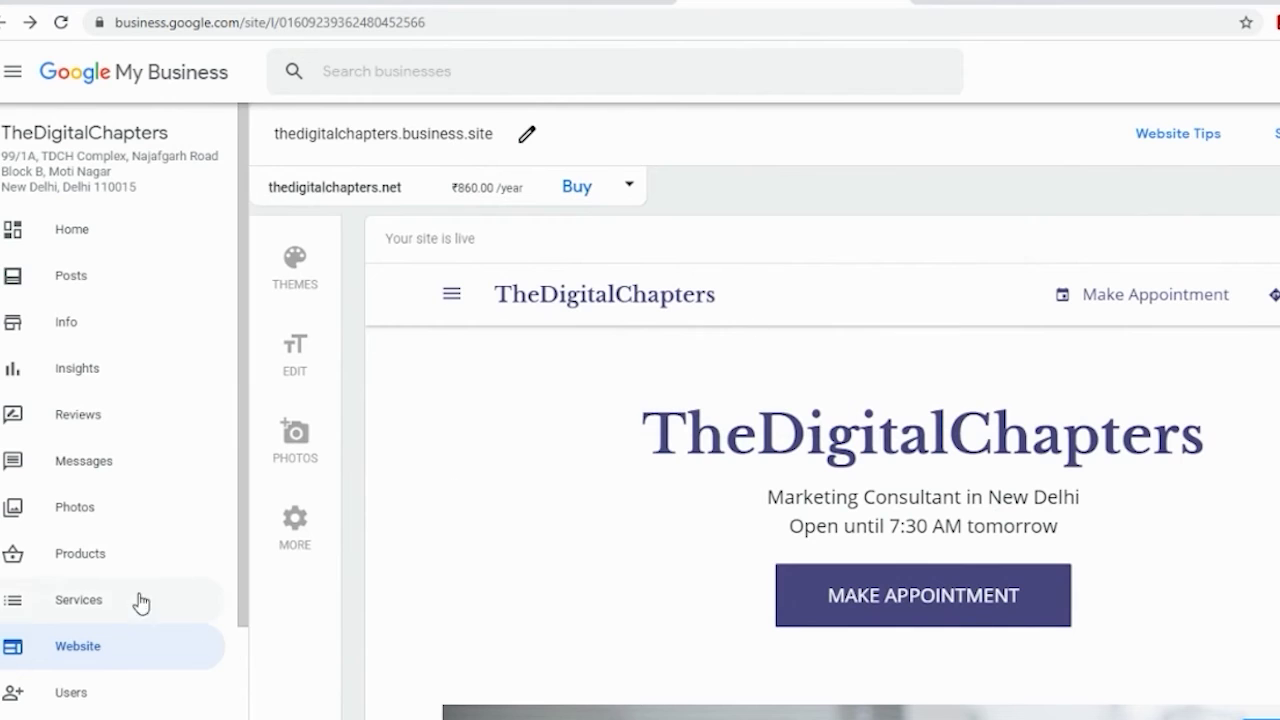
scroll(135, 598, down, 2)
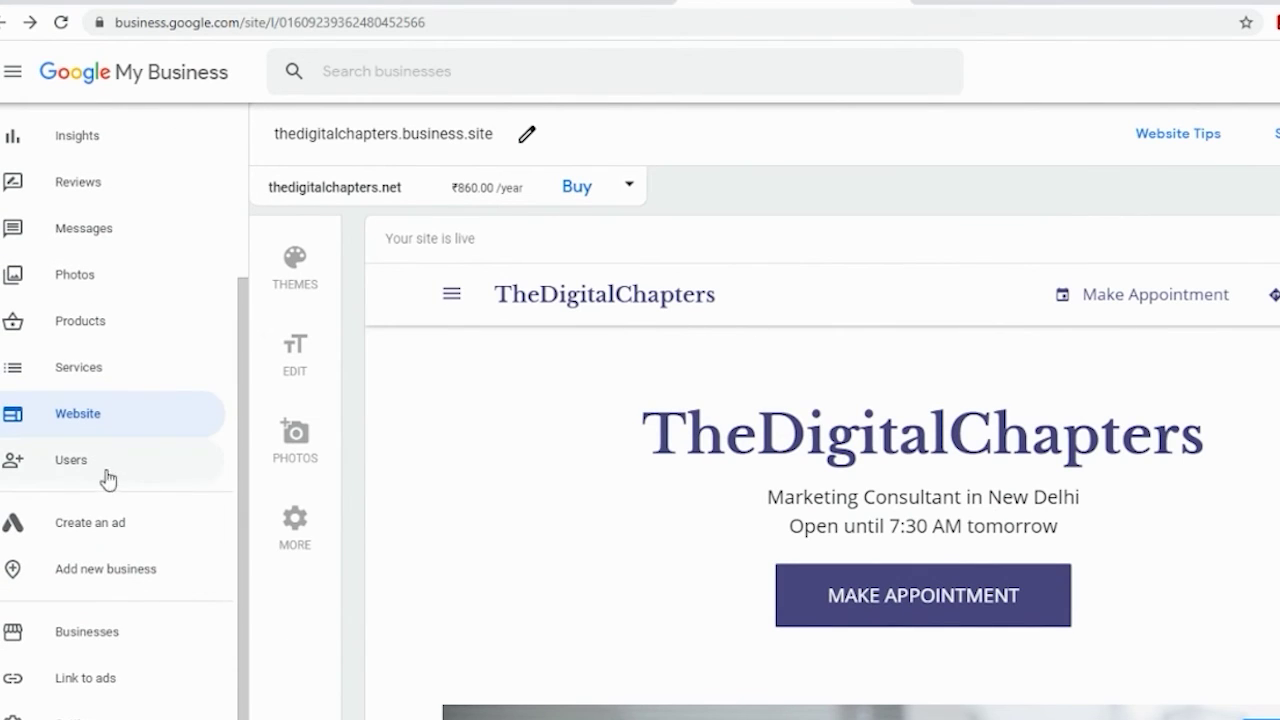
click(47, 465)
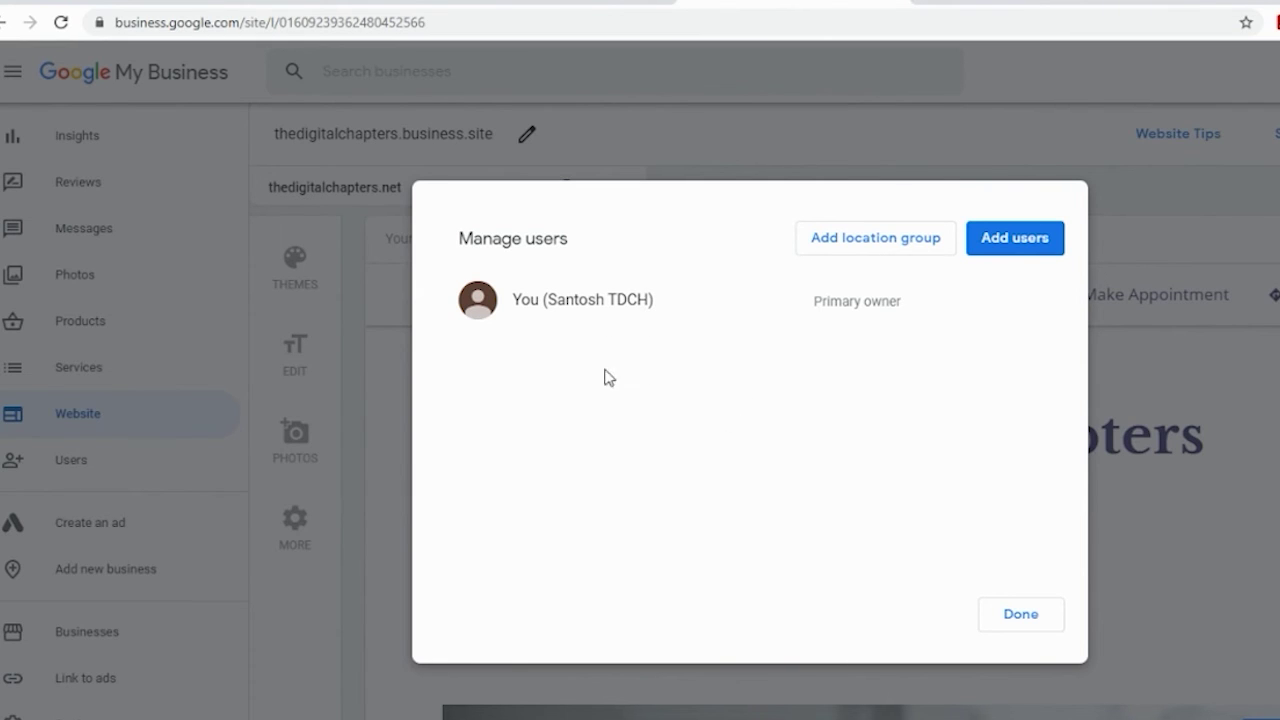
click(1052, 615)
click(121, 463)
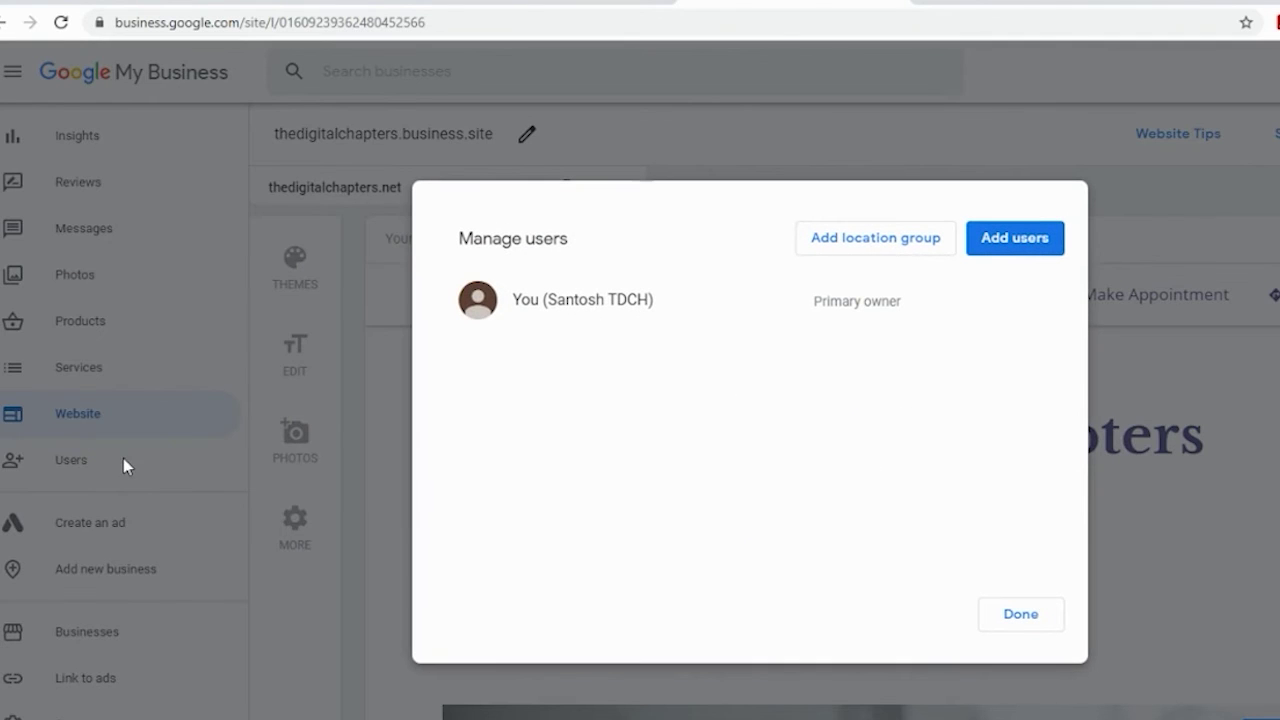
click(1020, 620)
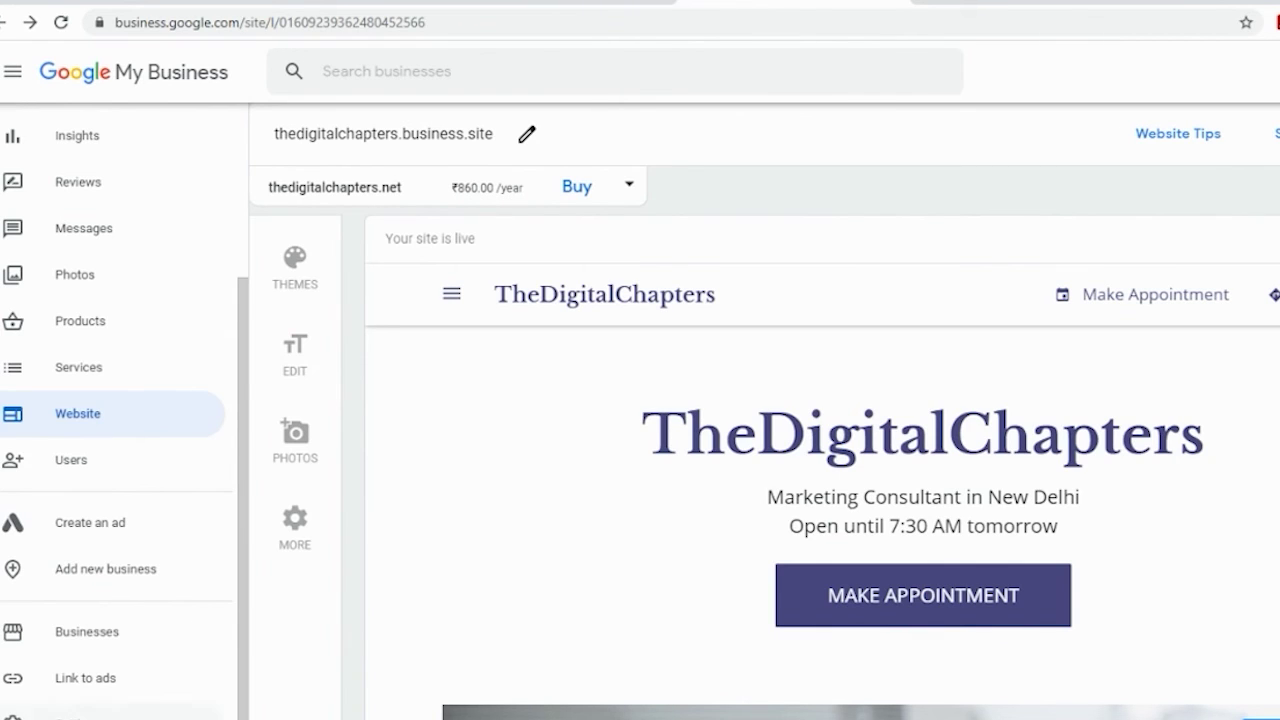
Return to the Home dashboard with its COVID-19 update links, then go to Posts.
scroll(200, 283, up, 3)
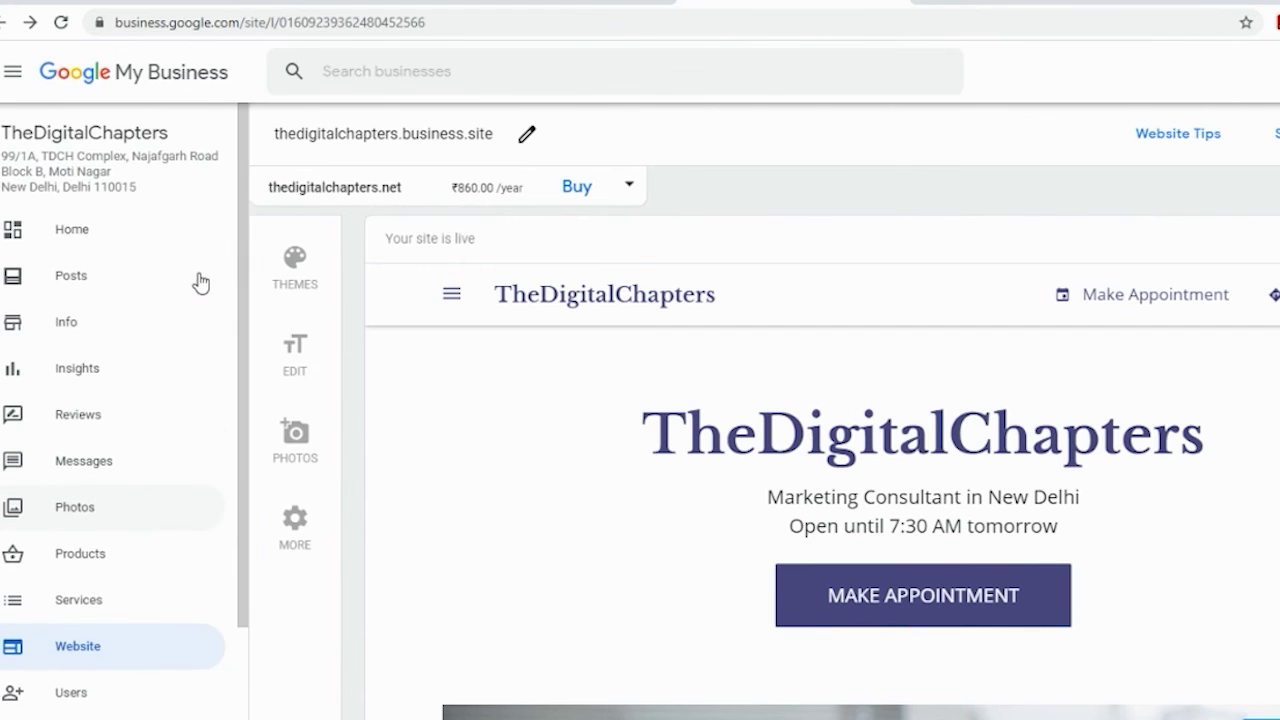
click(110, 228)
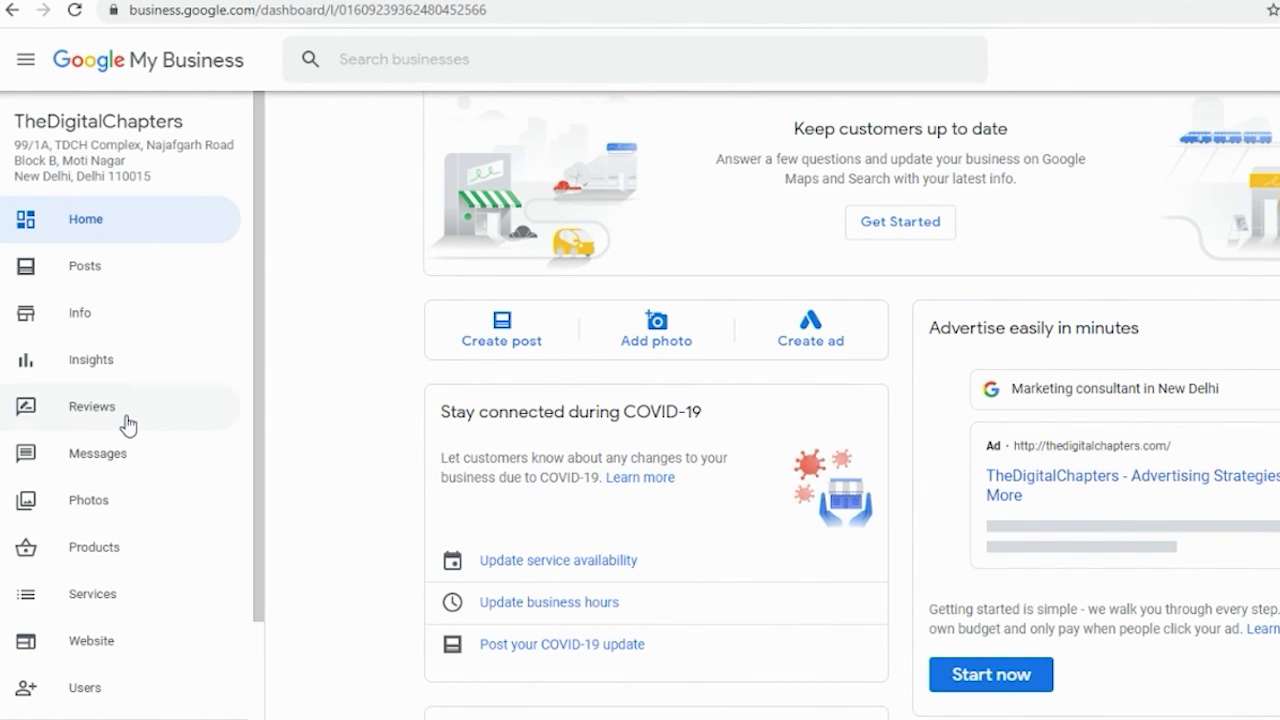
scroll(126, 550, down, 2)
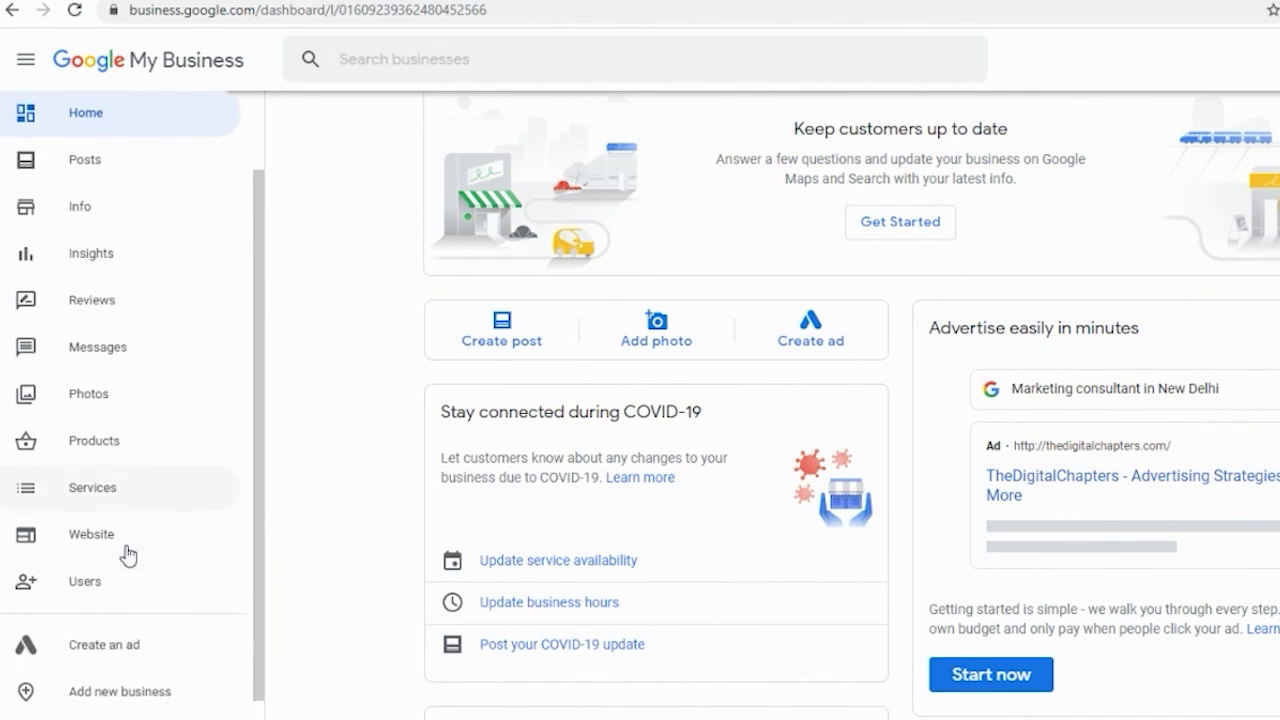
scroll(128, 560, up, 3)
click(102, 280)
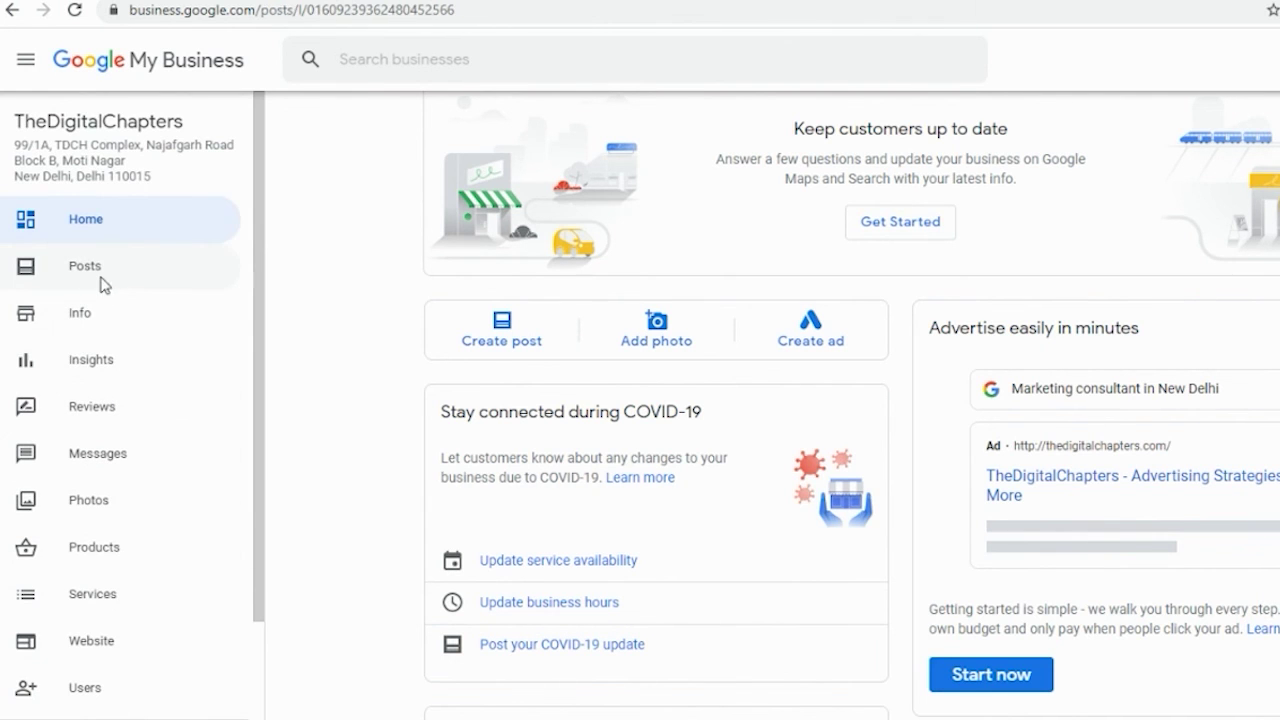